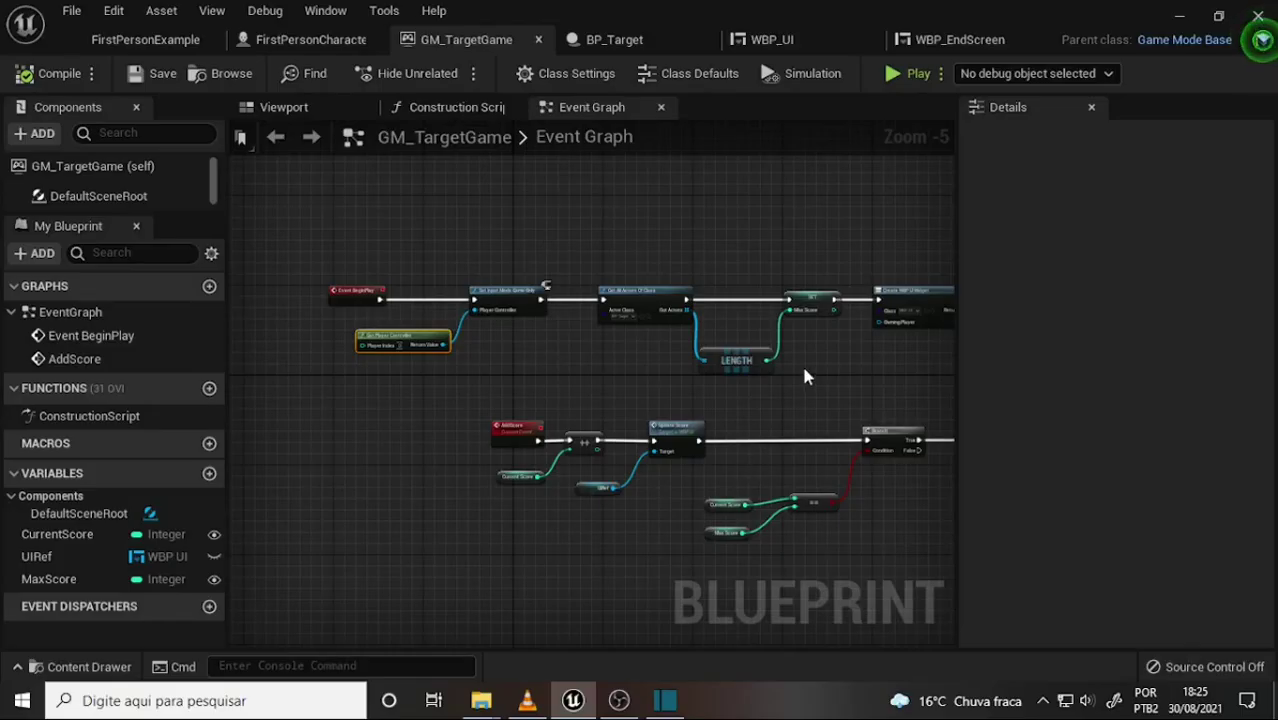
# - Zoom and pan the GM_TargetGame Event Graph to bring the BeginPlay node chain into view
pyautogui.scroll(3, 797, 369)
pyautogui.scroll(1, 797, 369)
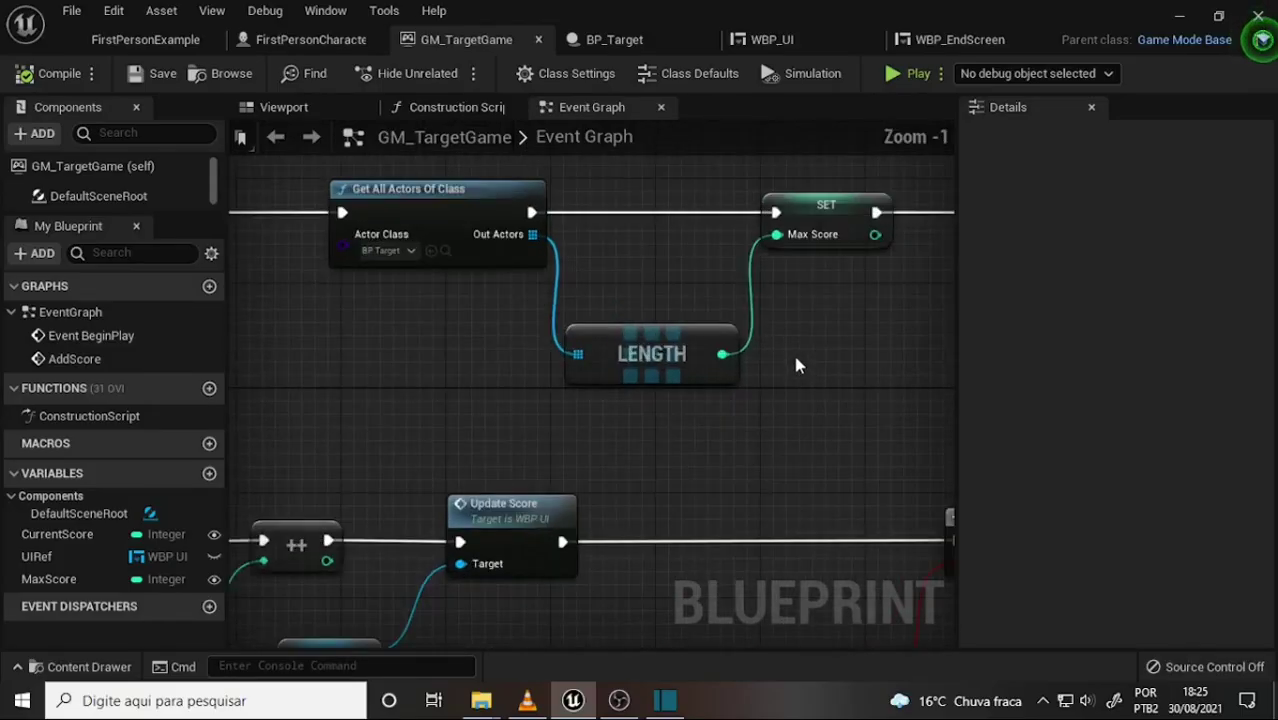
pyautogui.scroll(-2, 795, 362)
pyautogui.moveTo(834, 348); pyautogui.dragTo(779, 338, button='right')
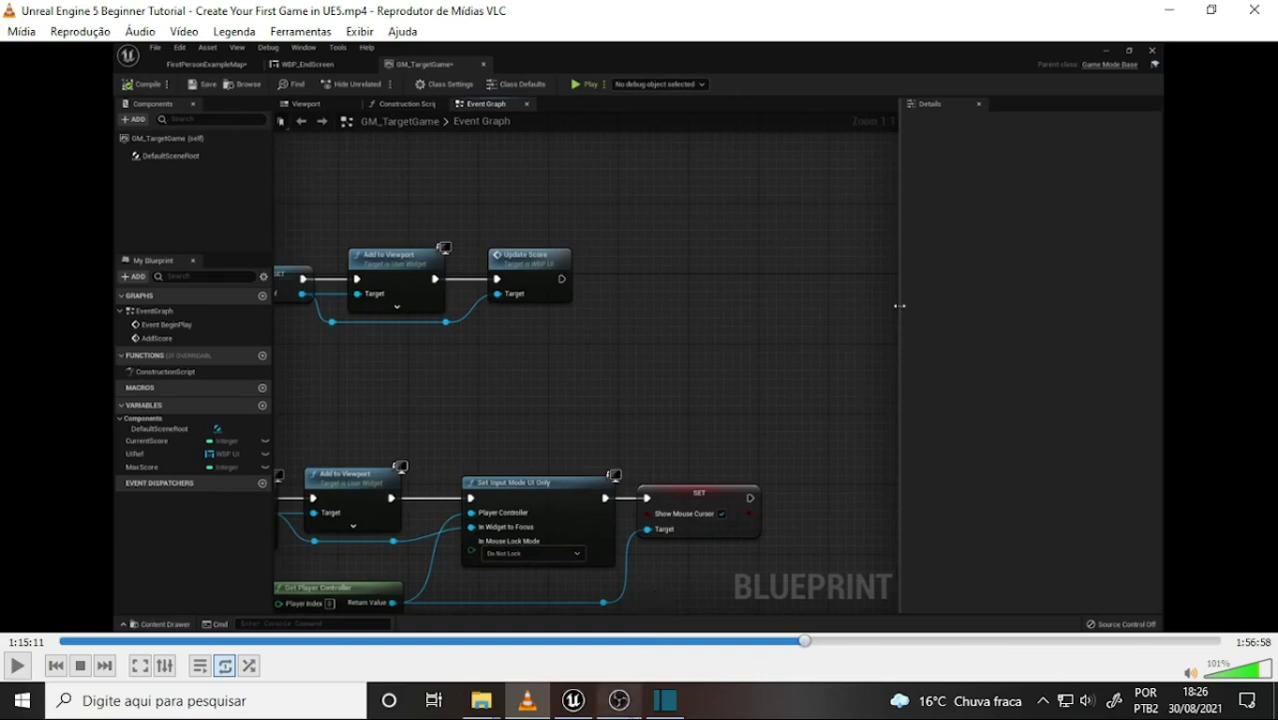
# - Return to Unreal and view the FirstPersonExampleMap level with its three targets
pyautogui.click(573, 700)
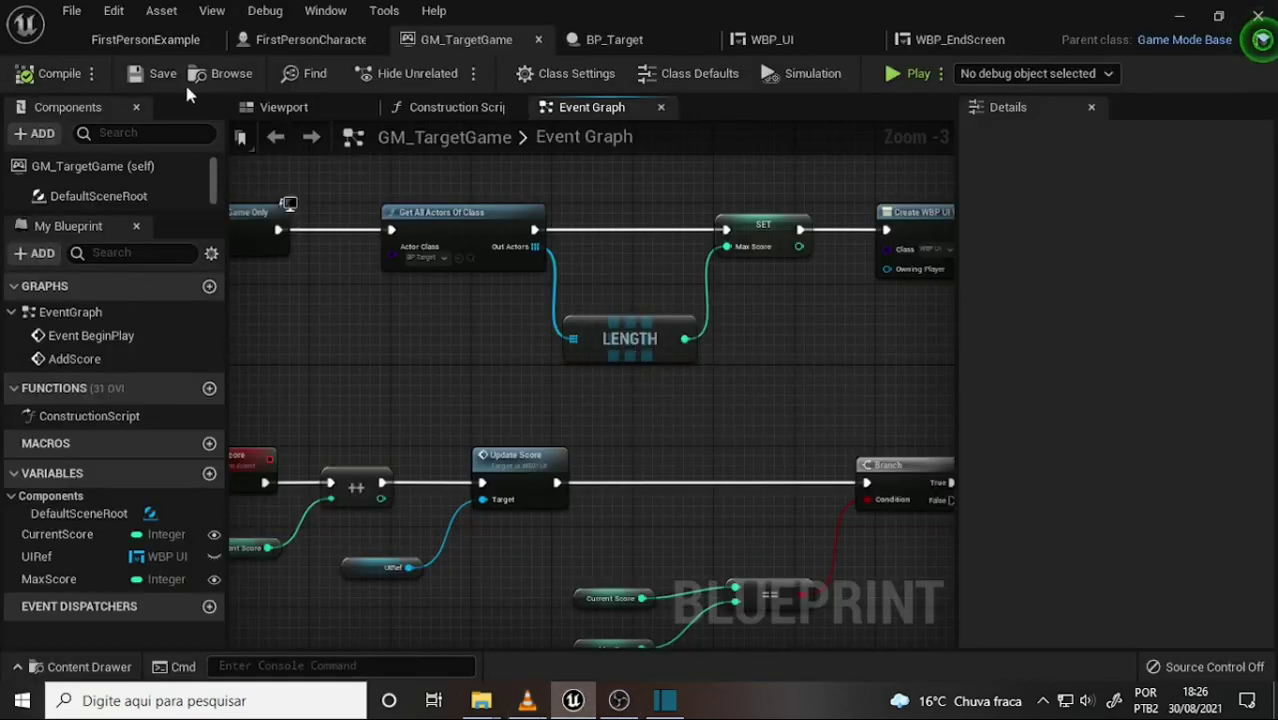
pyautogui.click(180, 39)
pyautogui.scroll(-2, 580, 336)
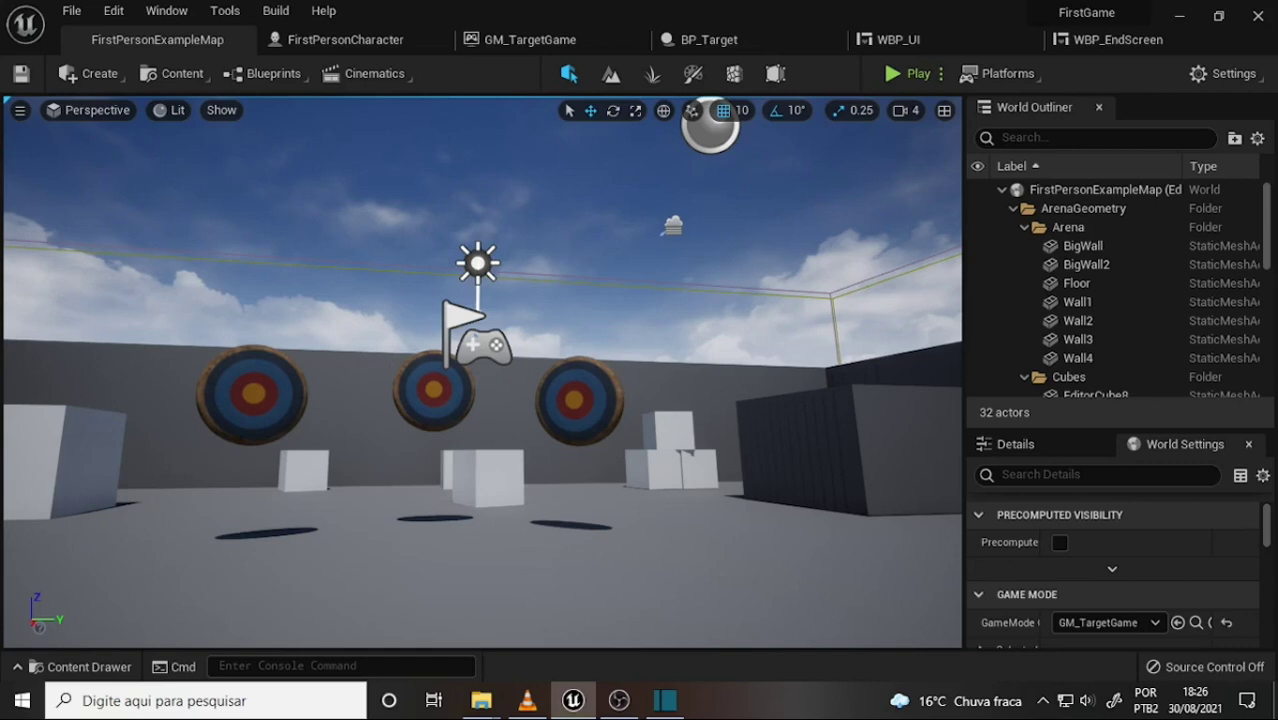
# - Duplicate the left target as BP_Target4 above it, shift it right, and start playing the level
pyautogui.click(419, 382)
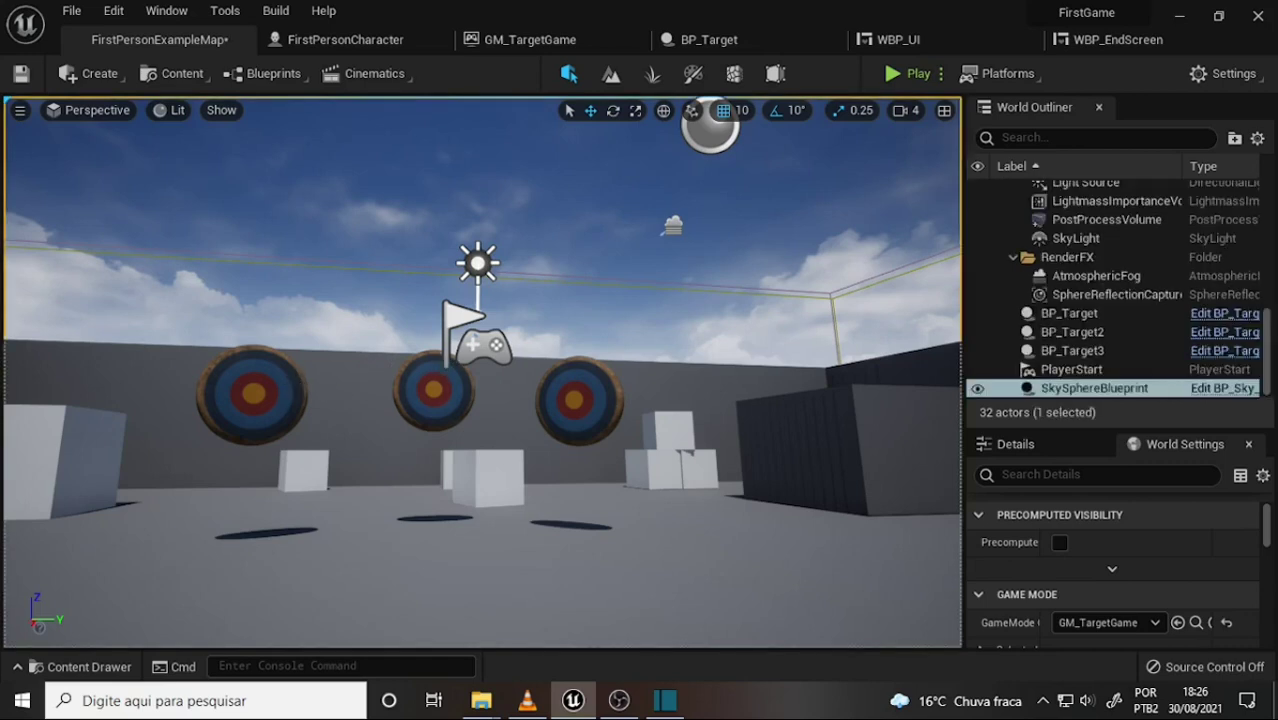
pyautogui.moveTo(419, 382)
pyautogui.mouseDown(button='middle')
pyautogui.moveTo(446, 362)
pyautogui.moveTo(338, 397)
pyautogui.mouseUp(button='middle')
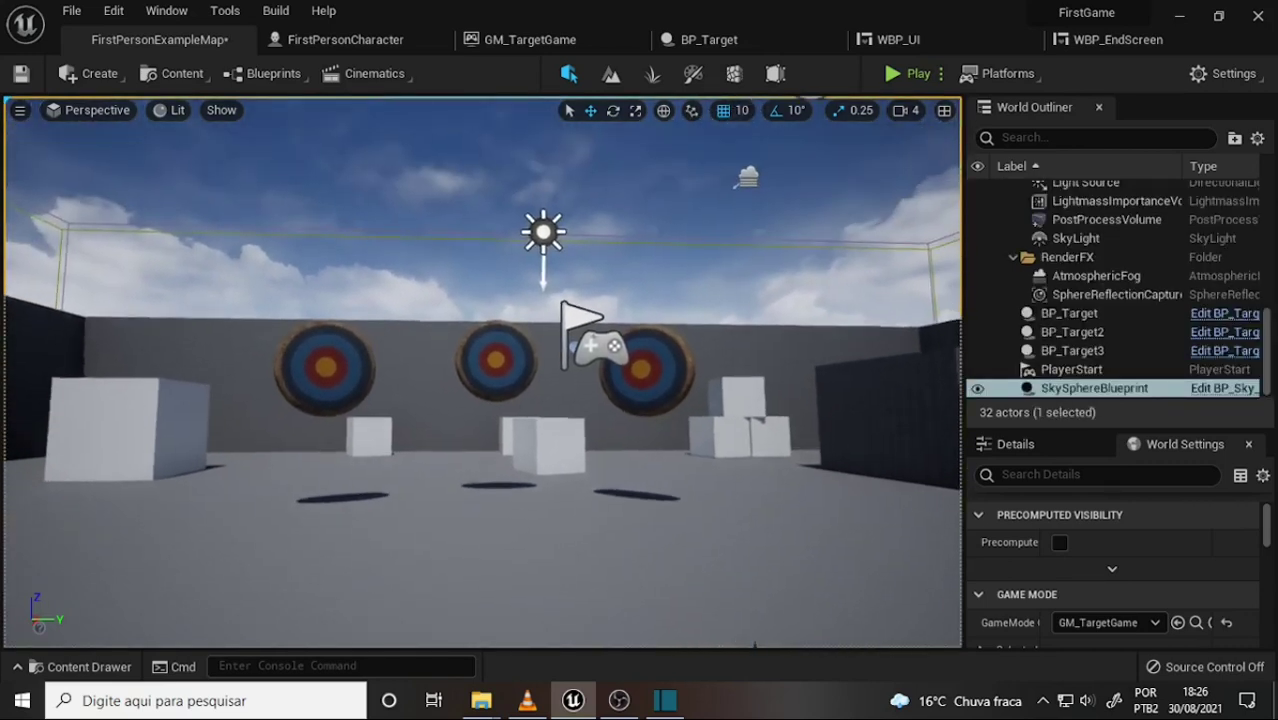
pyautogui.click(338, 397)
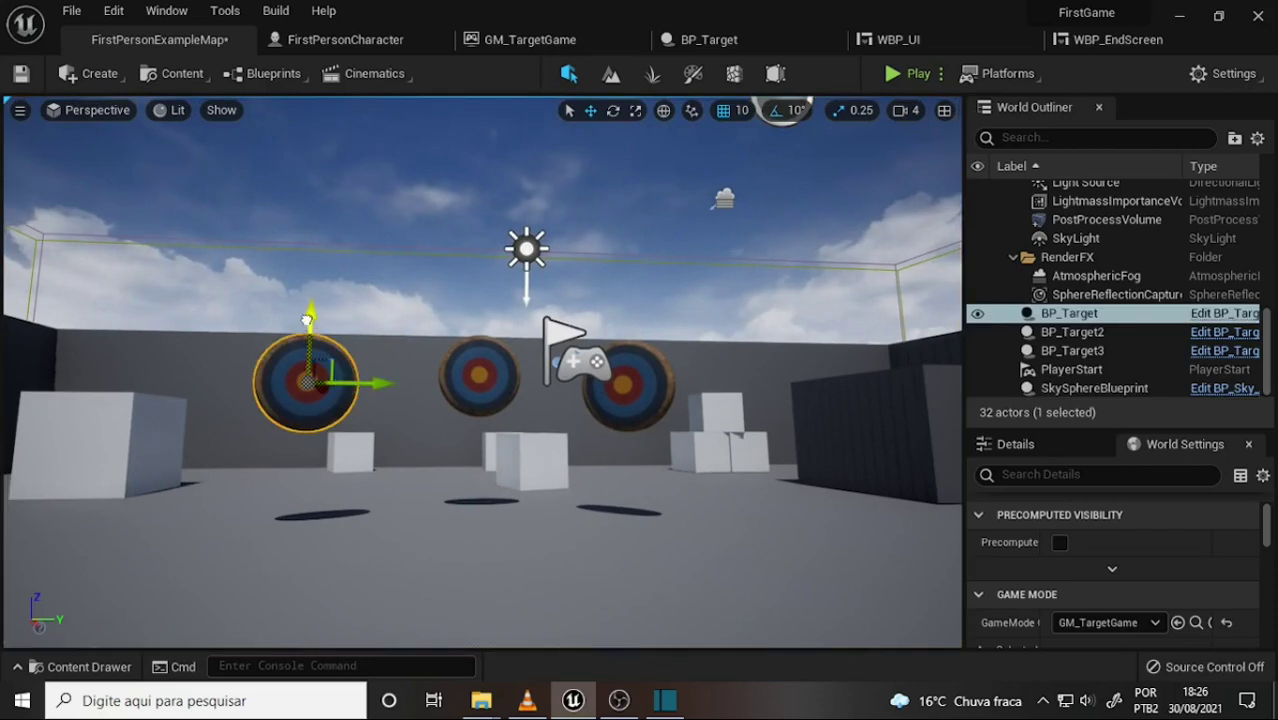
pyautogui.keyDown('alt'); pyautogui.moveTo(309, 320); pyautogui.dragTo(316, 196); pyautogui.keyUp('alt')
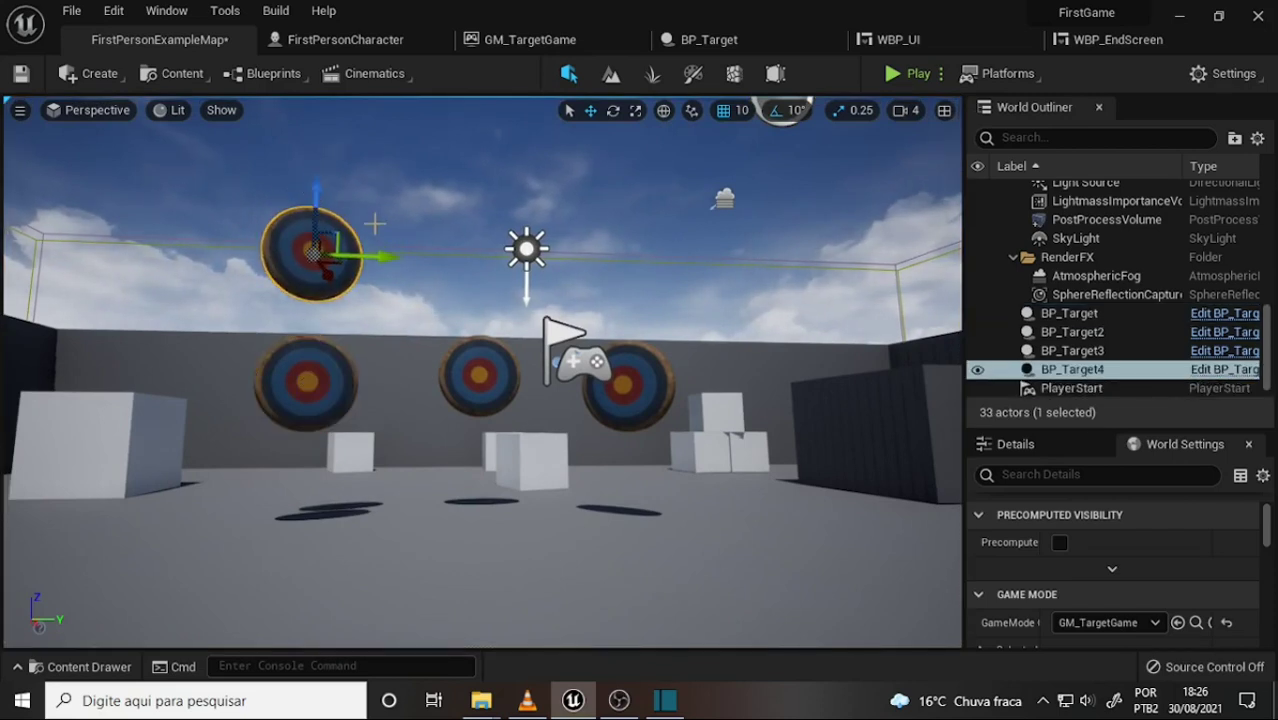
pyautogui.moveTo(366, 258); pyautogui.dragTo(436, 258)
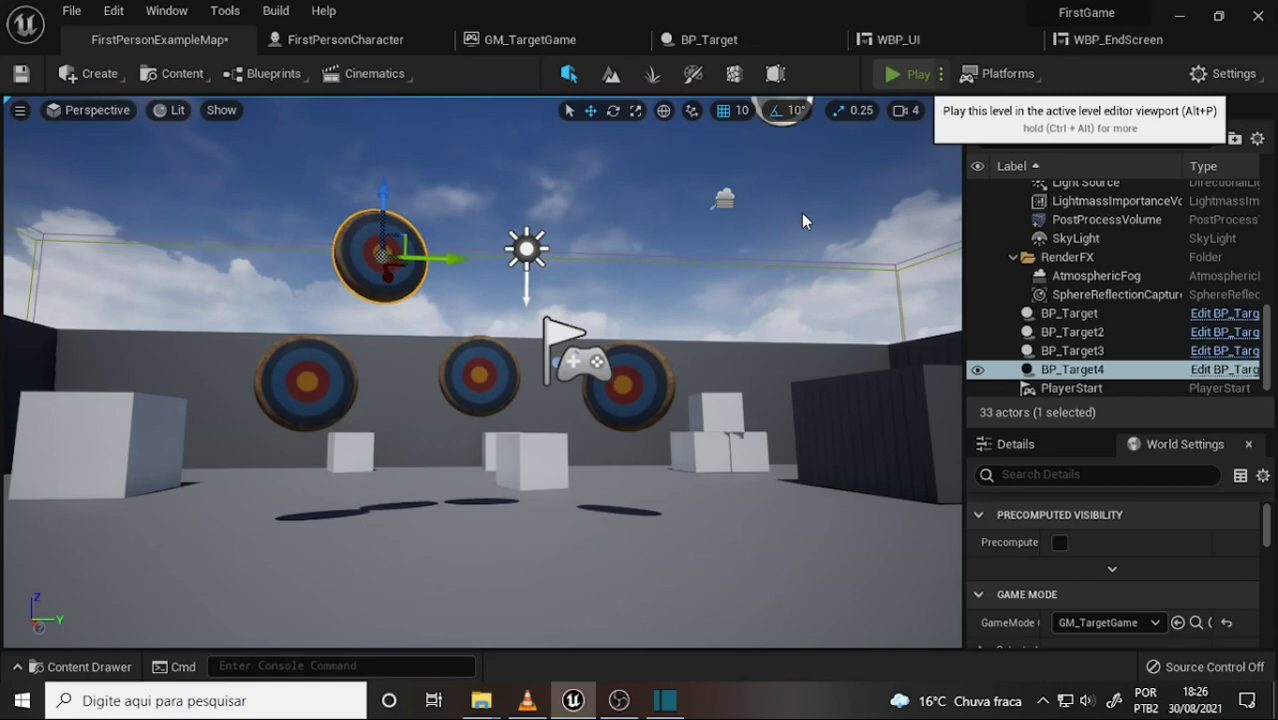
pyautogui.hotkey('alt', 'p')
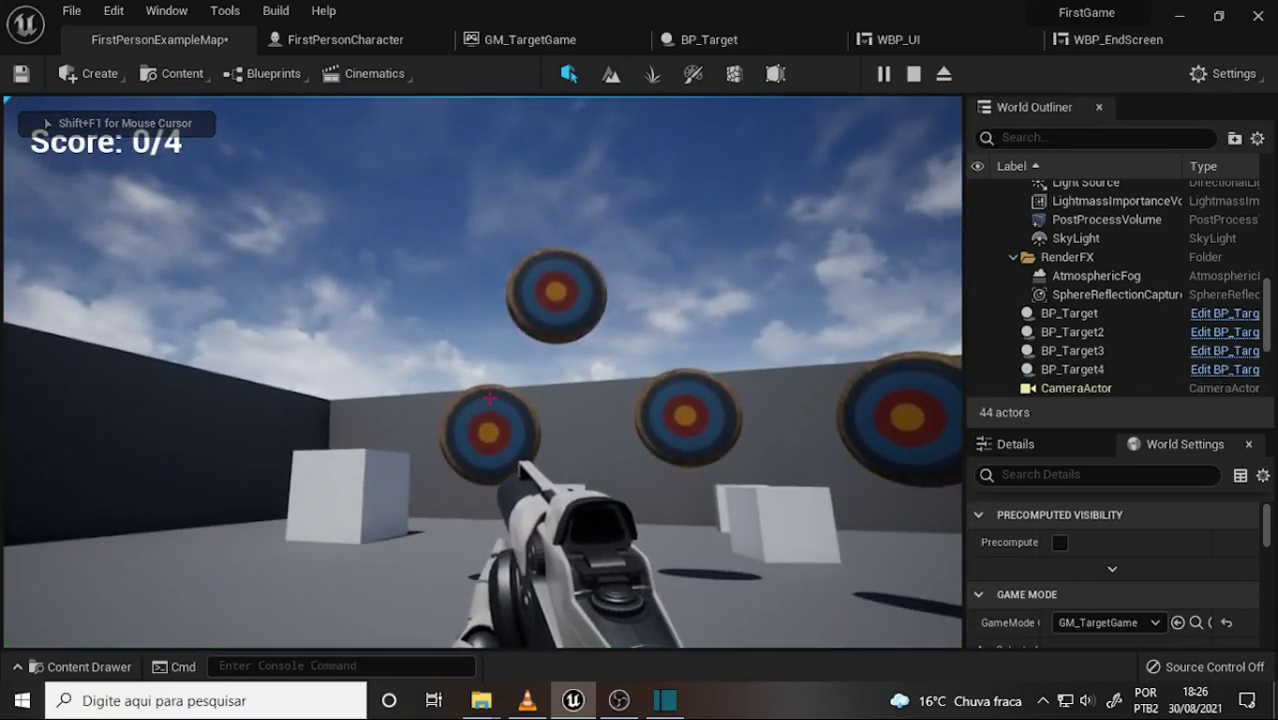
# - Shoot all four targets to reach the You Win!!! screen
pyautogui.click(489, 397)
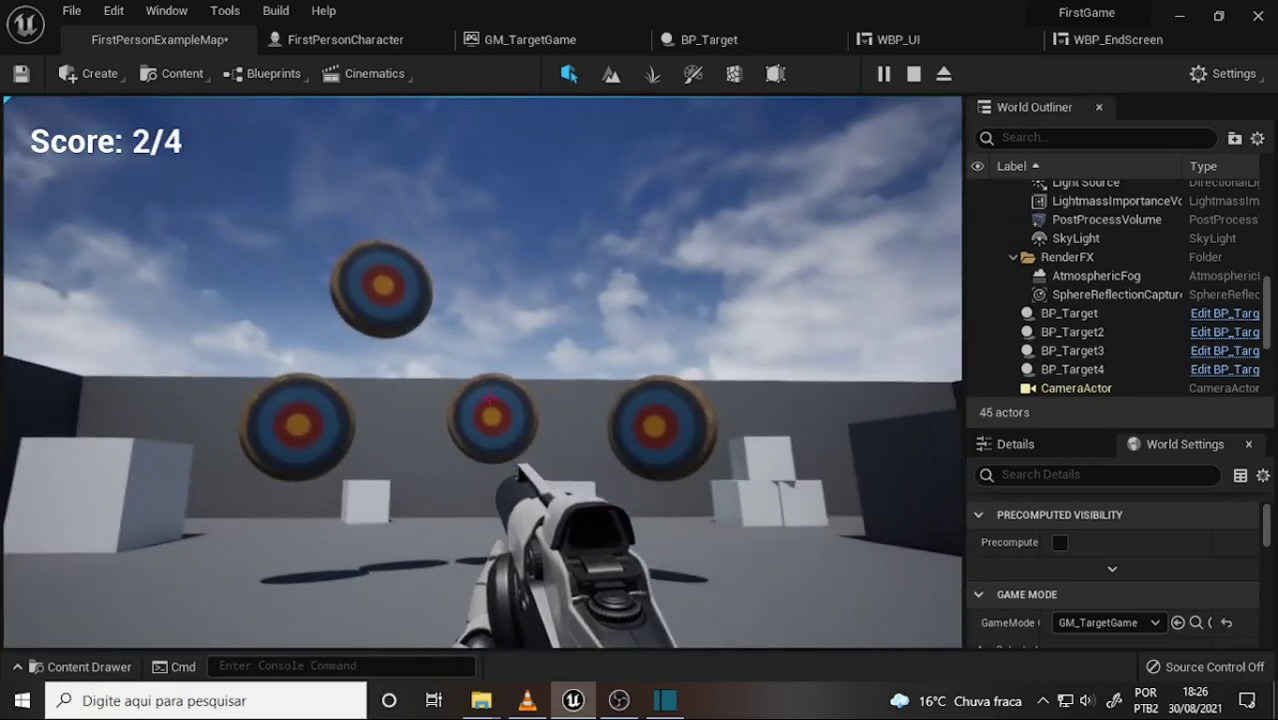
pyautogui.click(489, 397)
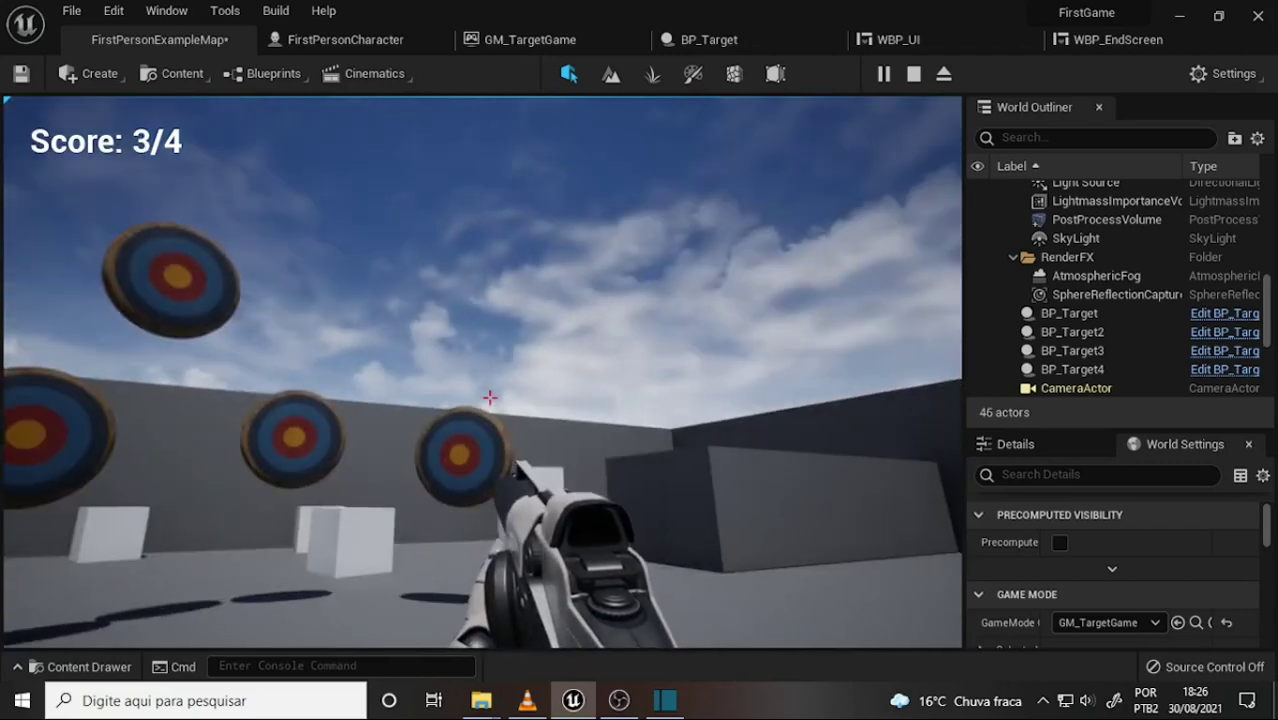
pyautogui.click(489, 397)
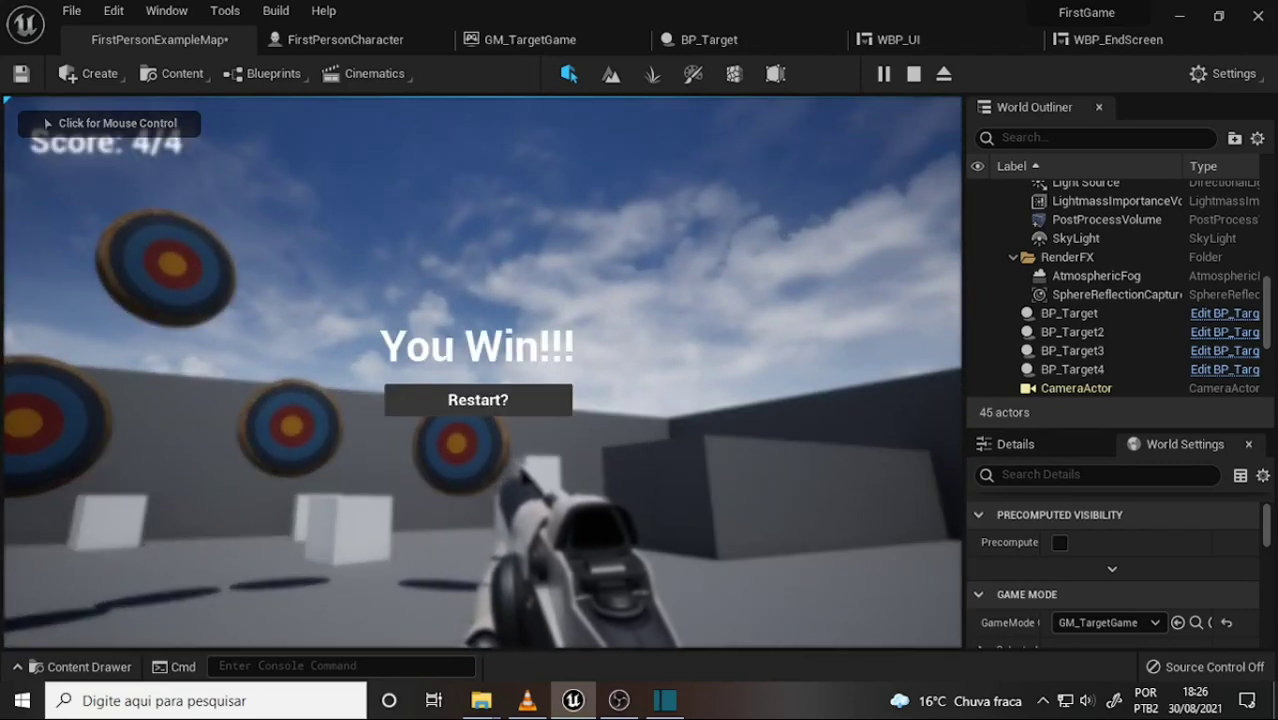
# - Restart the game, free the mouse cursor with Shift+F1, and stop the play session
pyautogui.click(477, 405)
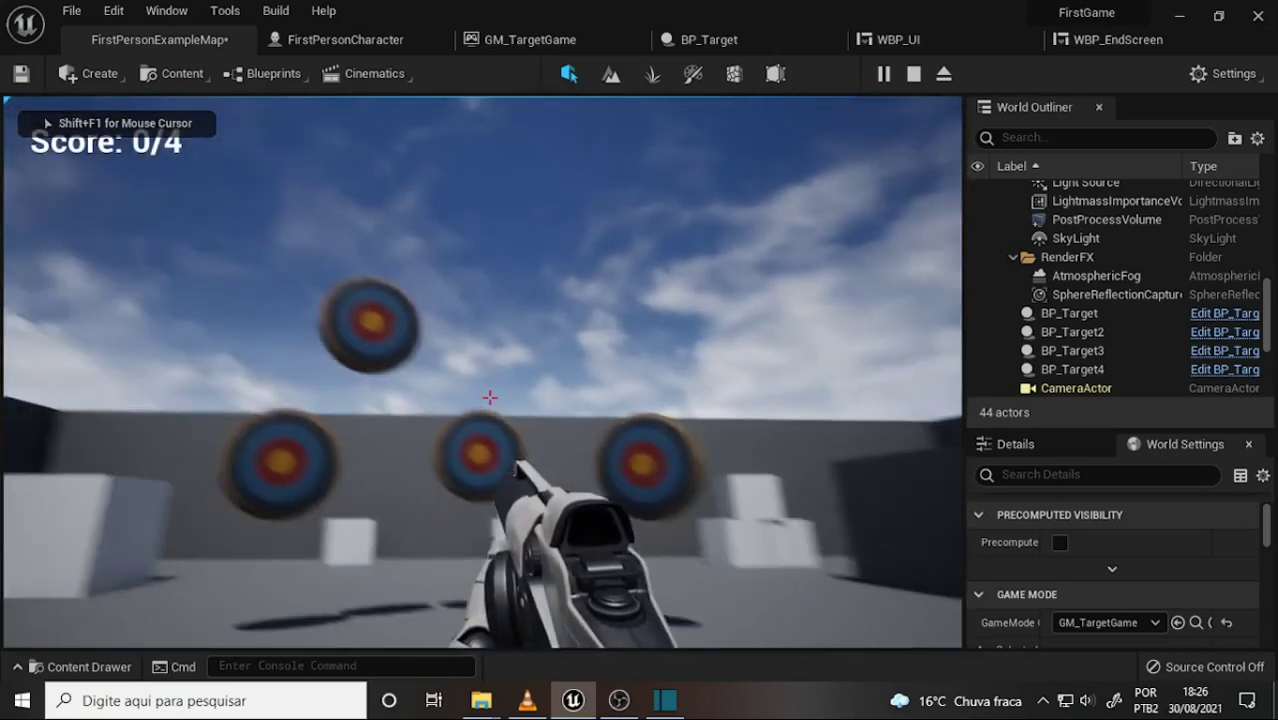
pyautogui.moveTo(489, 397)
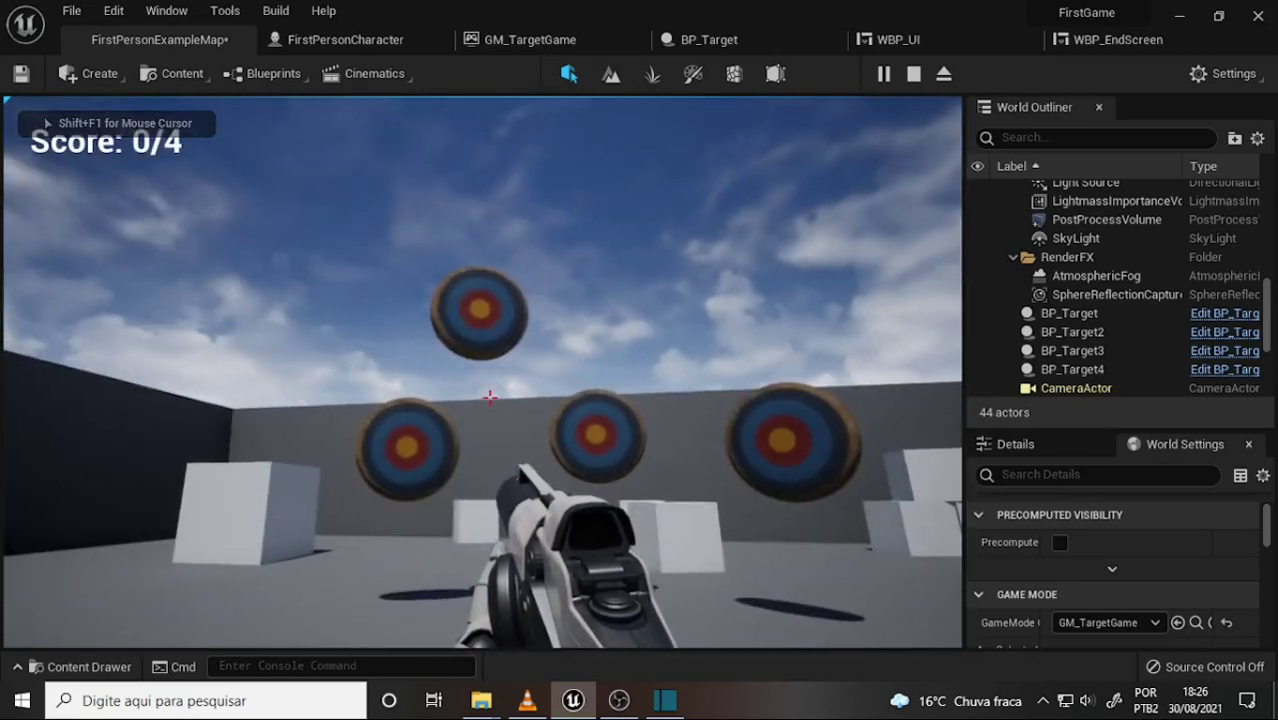
pyautogui.hotkey('shift', 'F1')
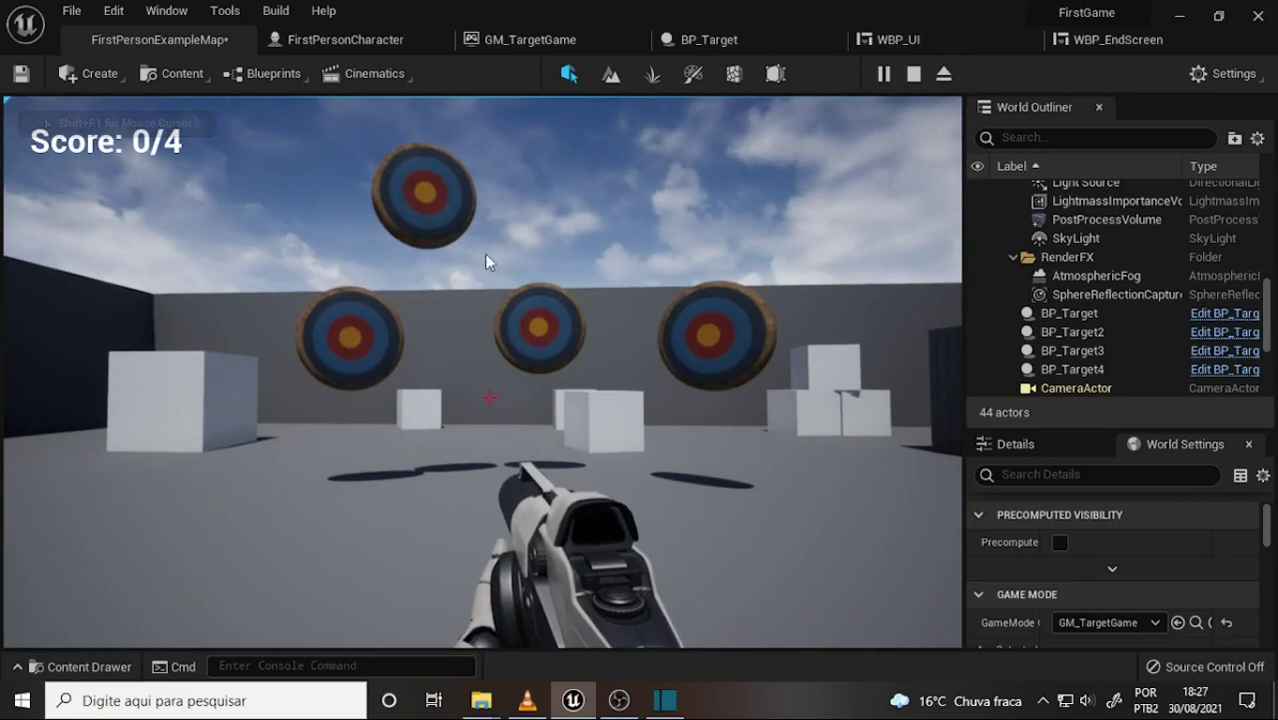
pyautogui.press('Escape')
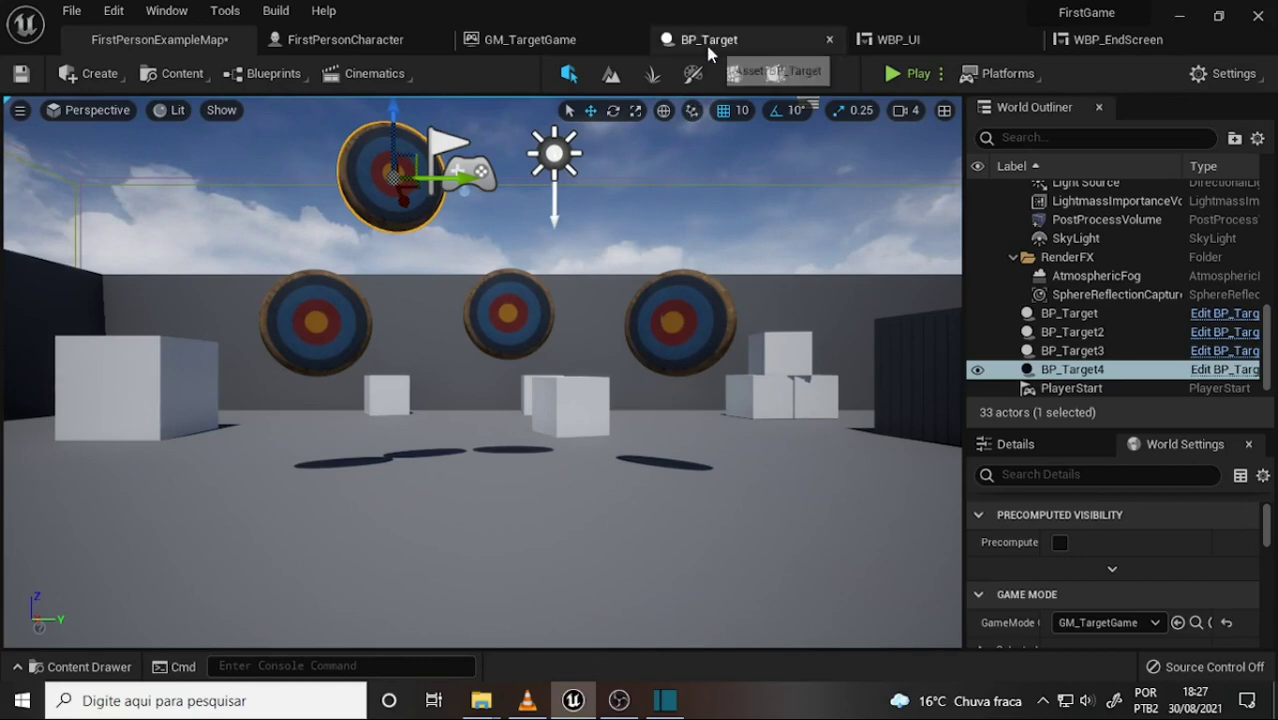
# - Pan the GM_TargetGame Event Graph to the widget-creation nodes, then bring up the VLC tutorial
pyautogui.click(528, 40)
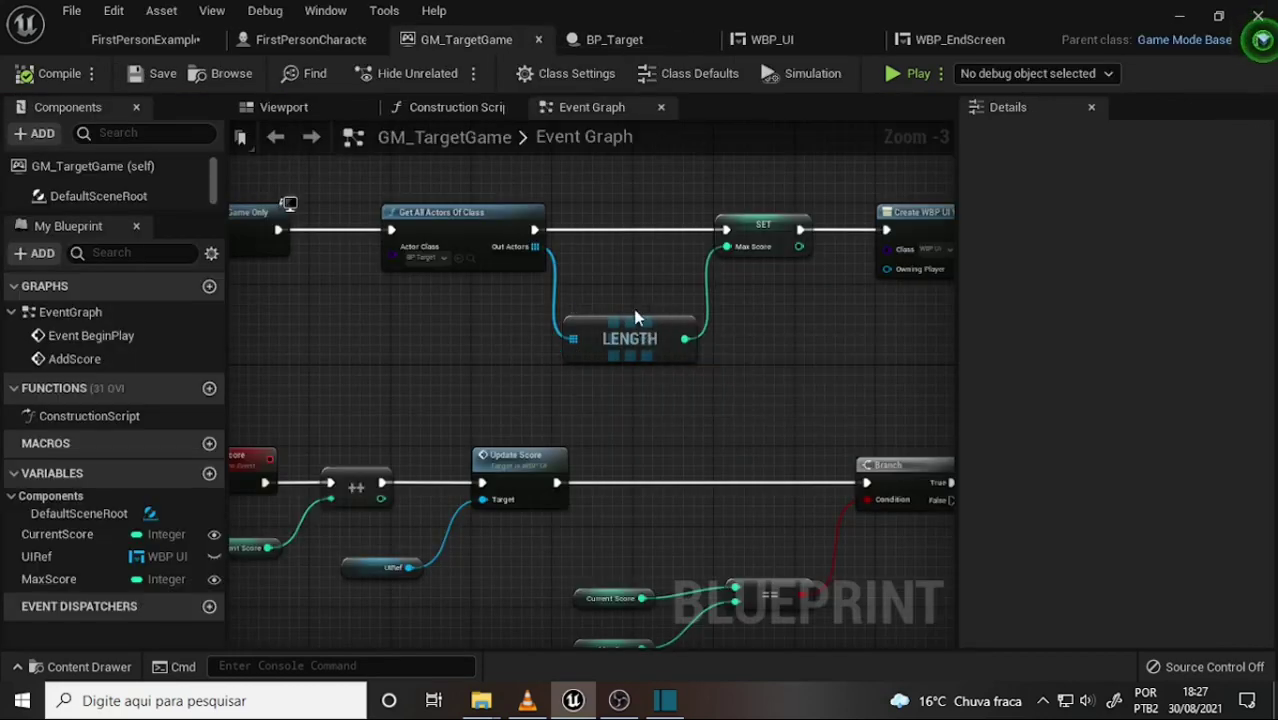
pyautogui.scroll(-1, 754, 340)
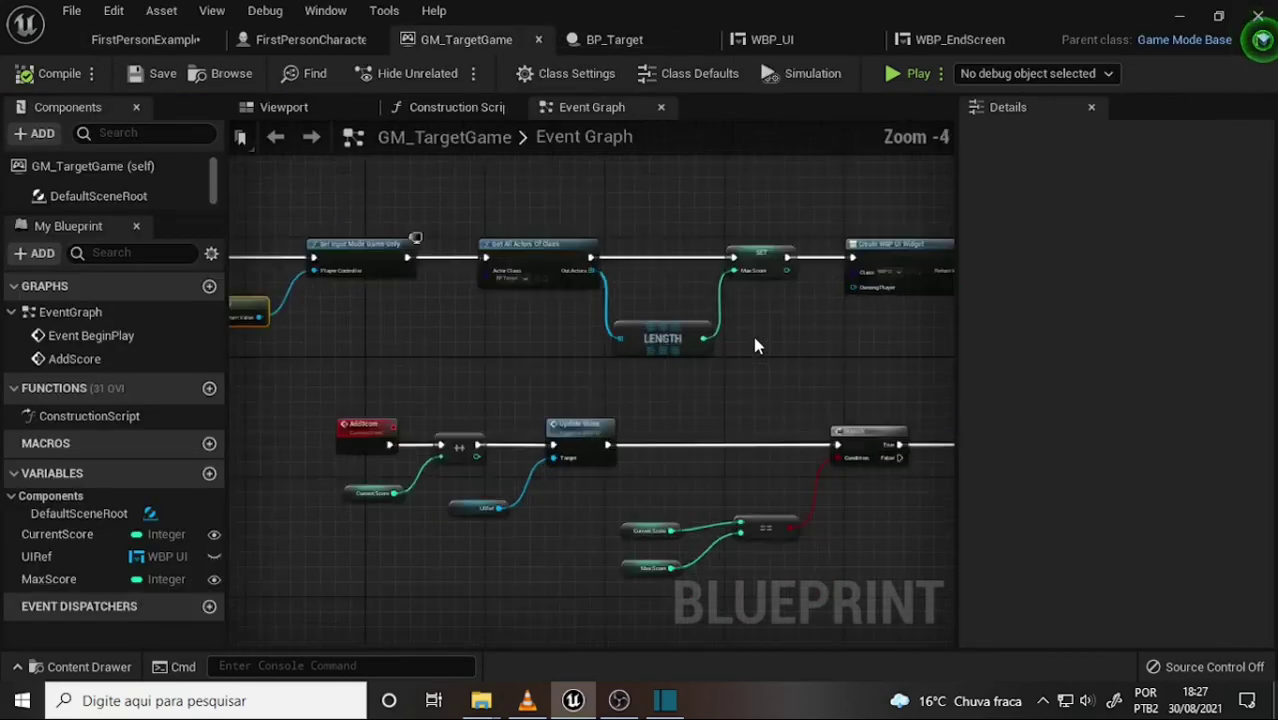
pyautogui.scroll(1, 753, 336)
pyautogui.moveTo(767, 338); pyautogui.dragTo(659, 345, button='right')
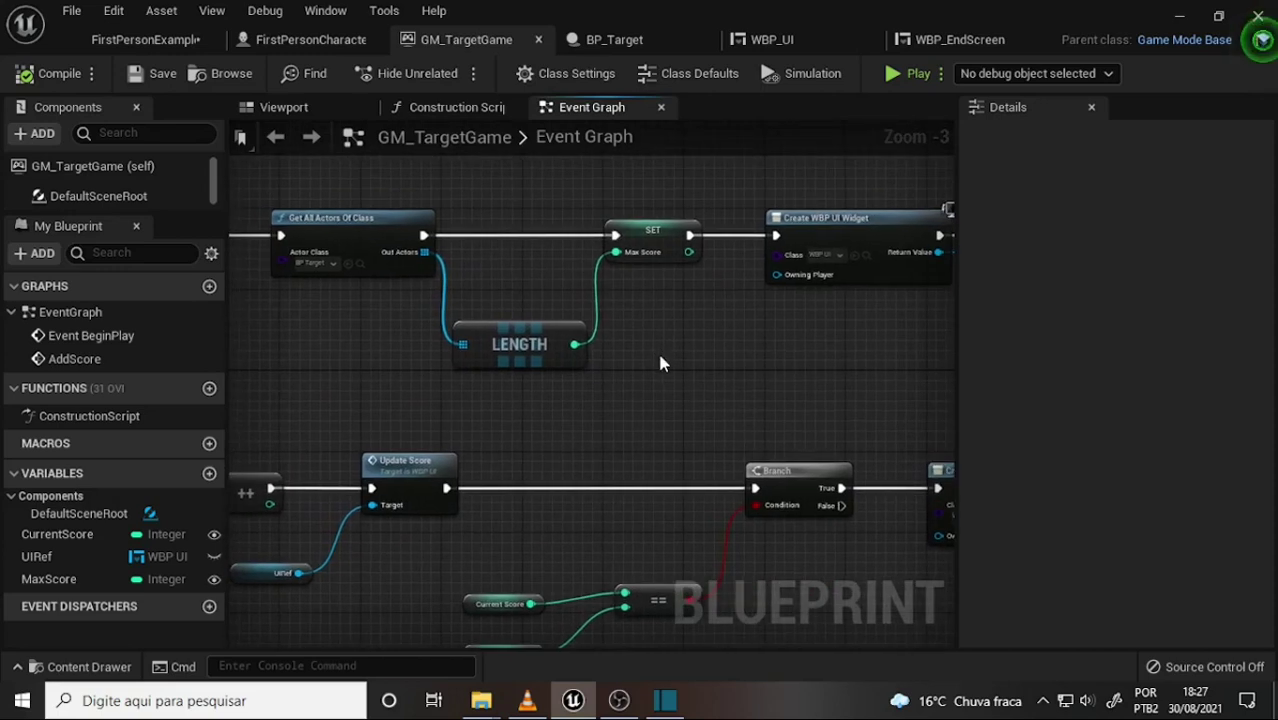
pyautogui.scroll(-1, 659, 347)
pyautogui.moveTo(693, 348); pyautogui.dragTo(320, 320, button='right')
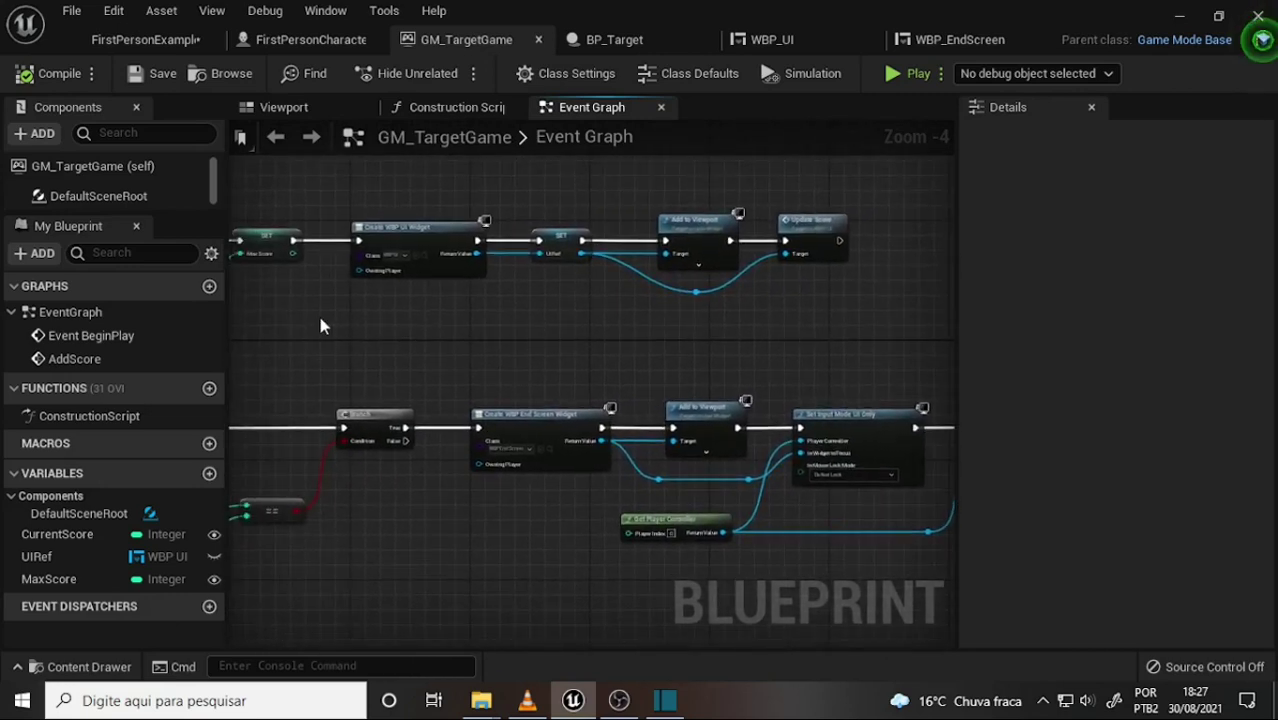
pyautogui.click(527, 703)
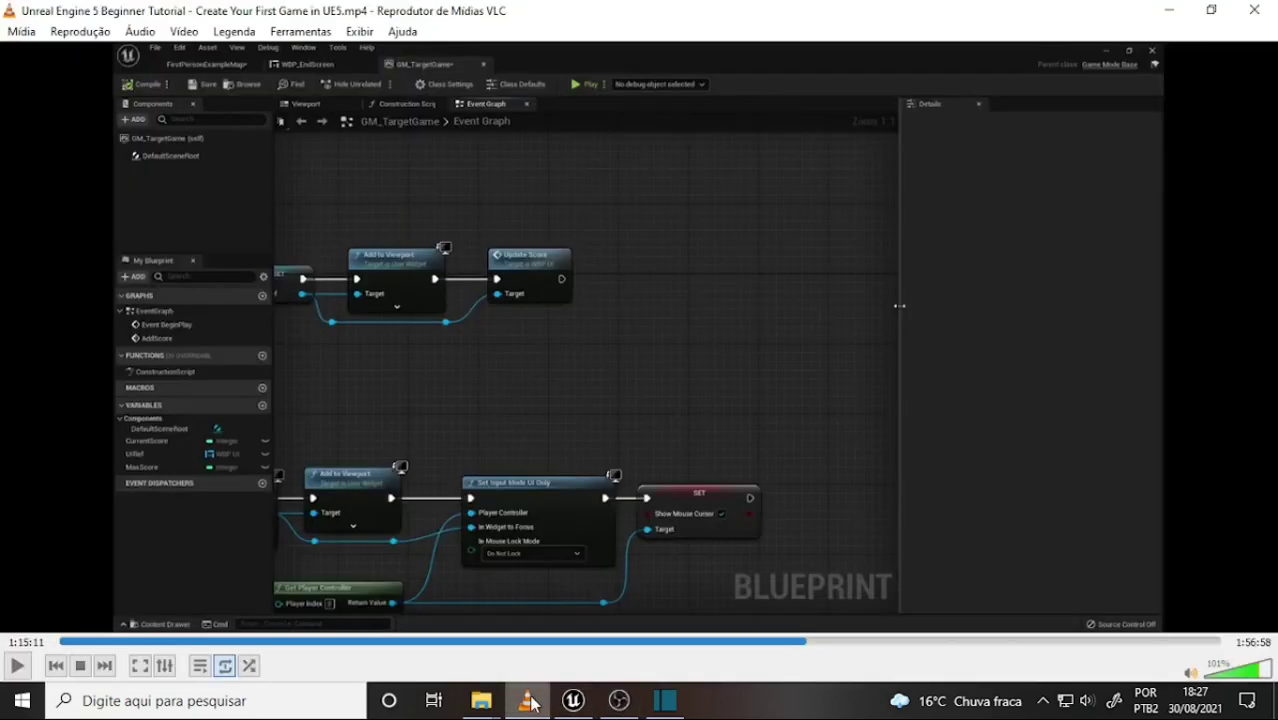
# - Back in Unreal, zoom and pan the GM_TargetGame graph to the Update Score node area
pyautogui.click(531, 703)
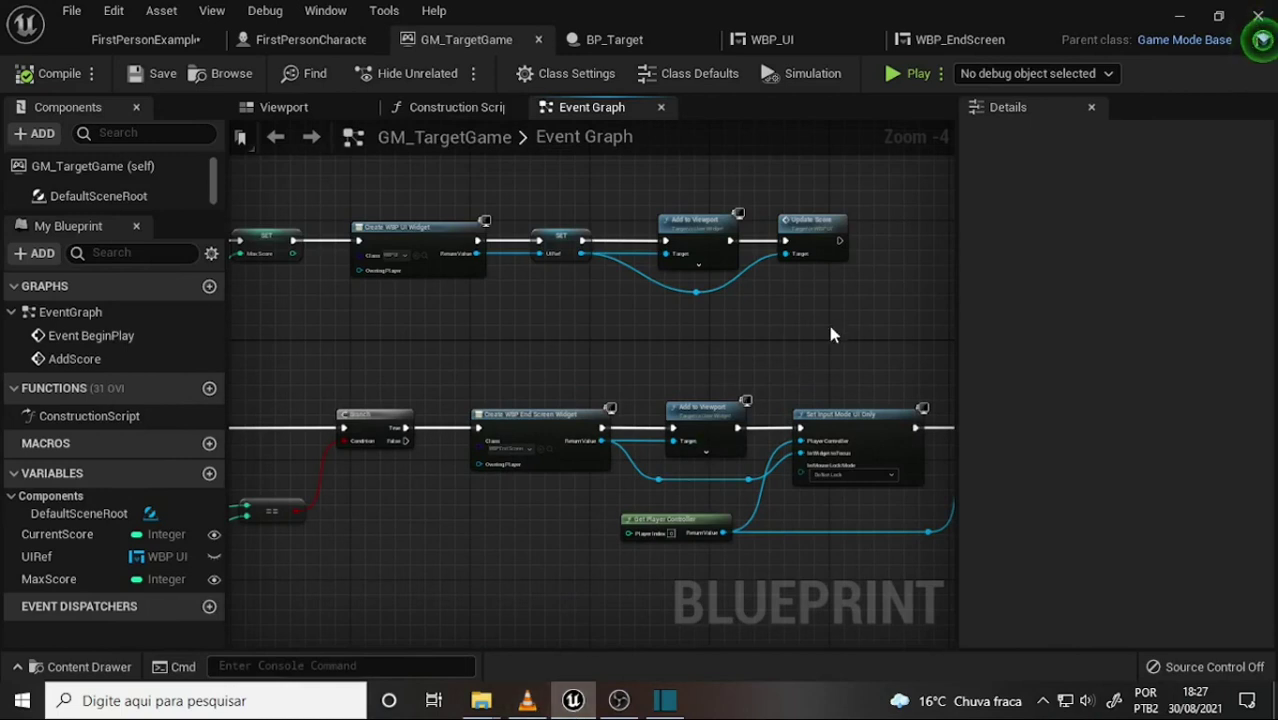
pyautogui.scroll(-1, 830, 335)
pyautogui.scroll(1, 830, 335)
pyautogui.scroll(1, 830, 335)
pyautogui.moveTo(830, 335); pyautogui.dragTo(644, 348, button='right')
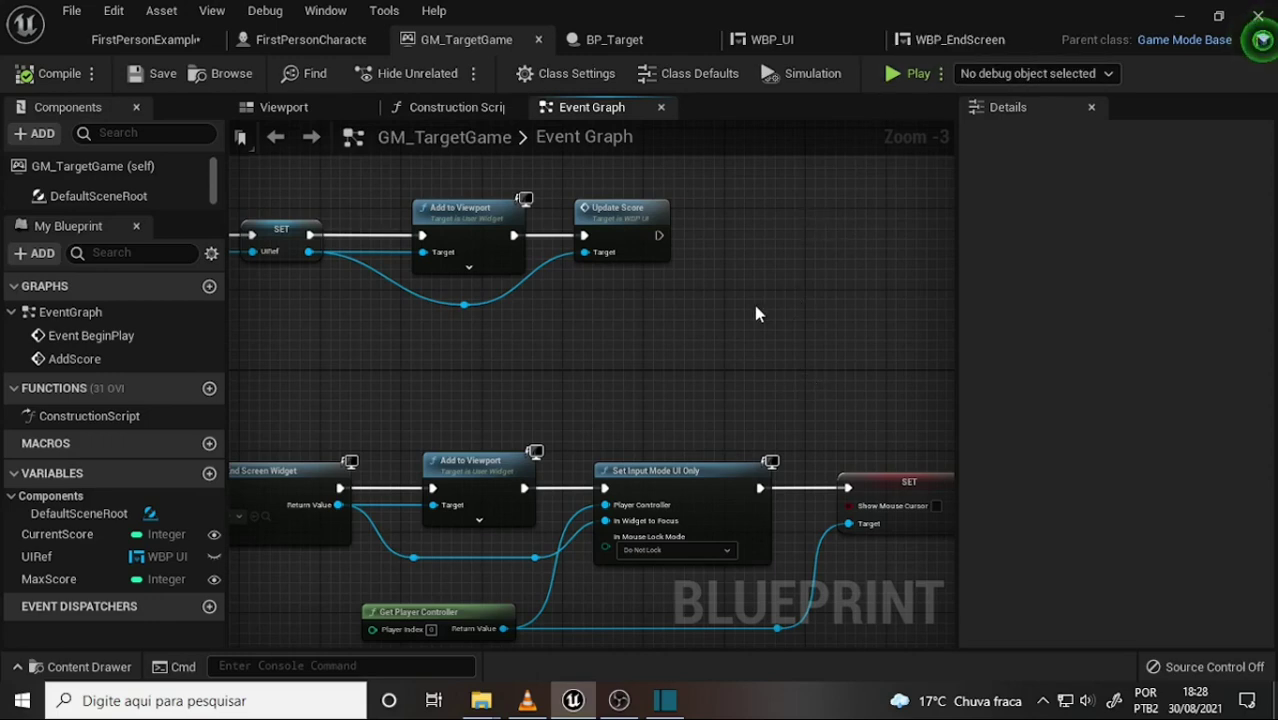
pyautogui.scroll(-4, 753, 303)
pyautogui.scroll(4, 753, 303)
pyautogui.moveTo(749, 296)
pyautogui.mouseDown(button='right')
pyautogui.moveTo(675, 304)
pyautogui.moveTo(697, 309)
pyautogui.mouseUp(button='right')
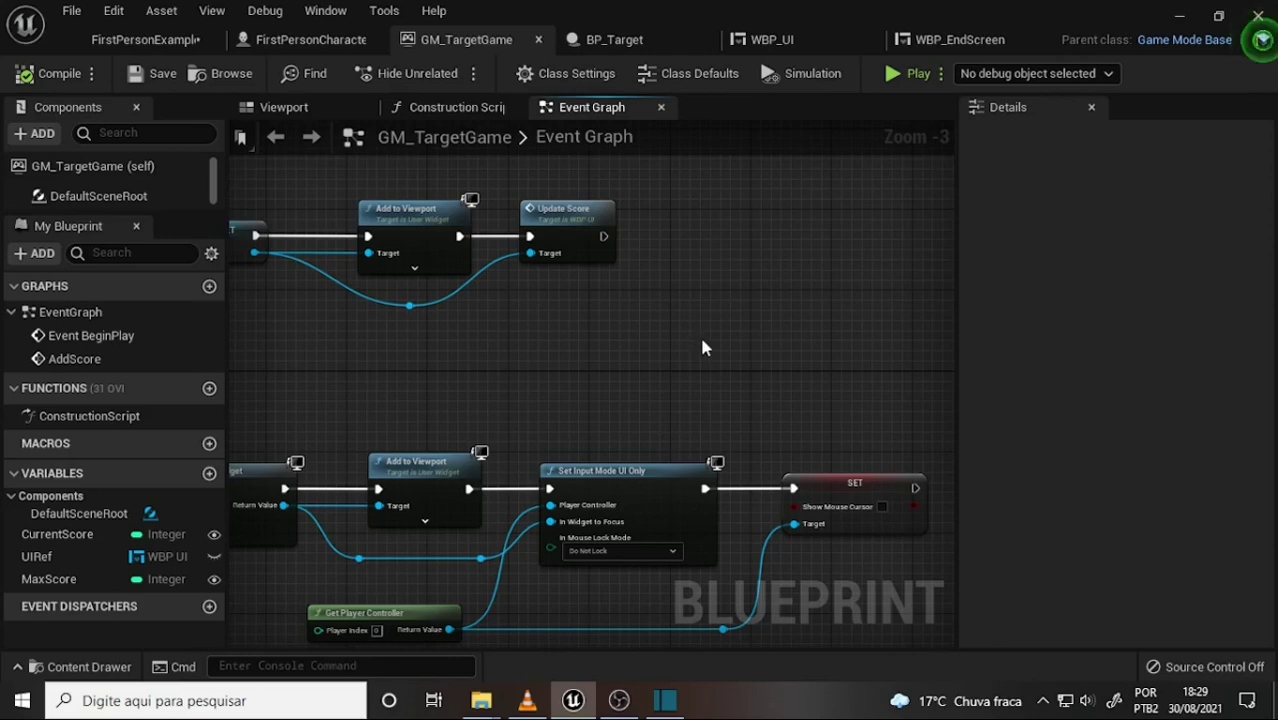
# - Check the tutorial's Set Timer by Event step in VLC, then drag a new exec wire from Update Score
pyautogui.click(619, 700)
pyautogui.click(528, 700)
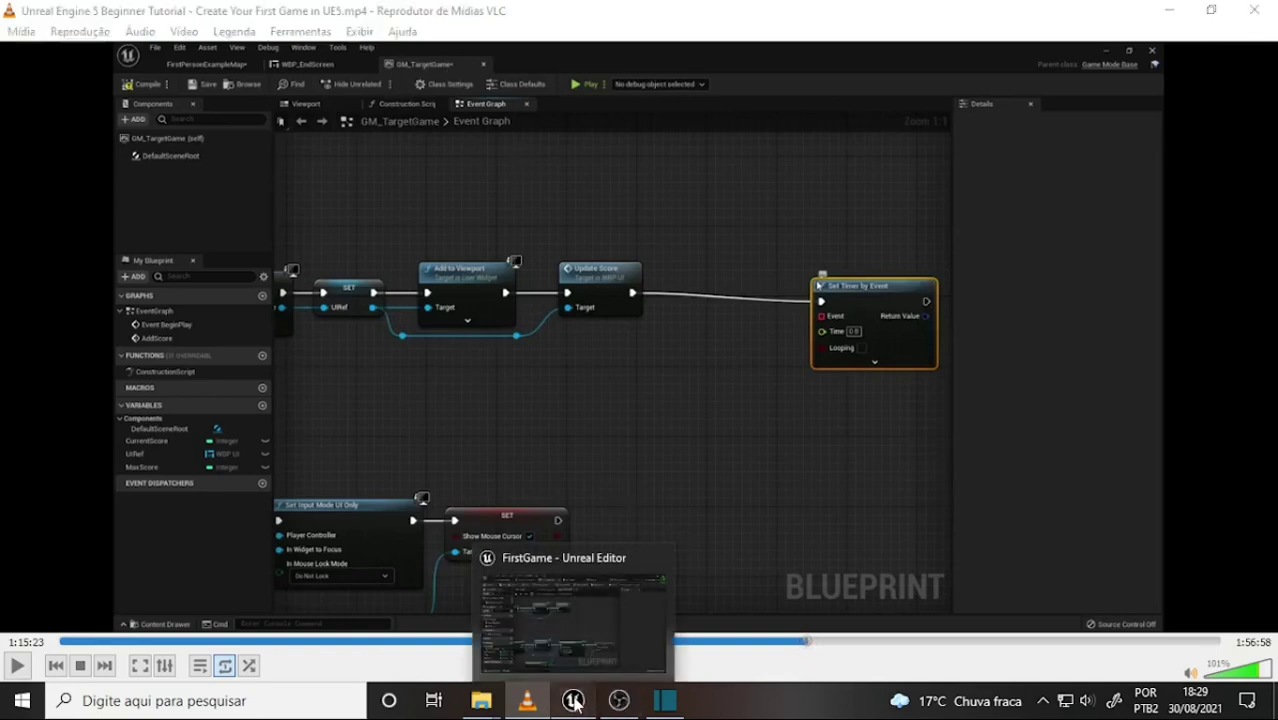
pyautogui.click(580, 702)
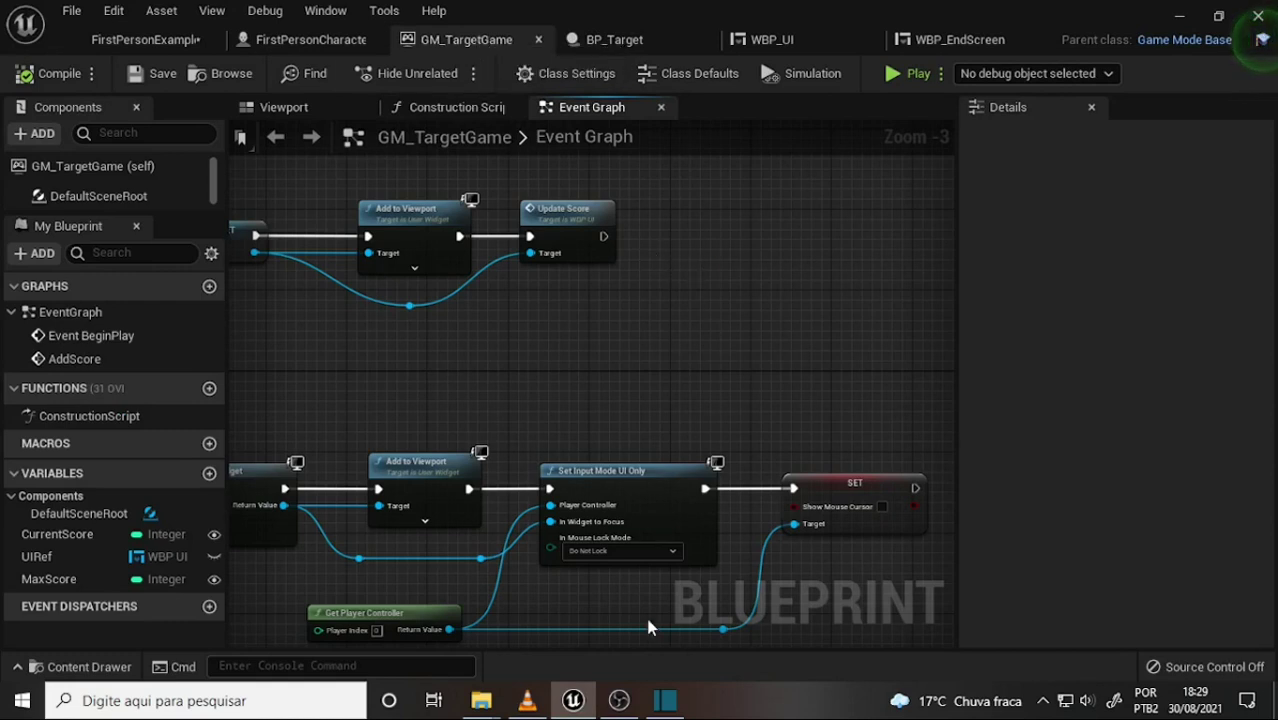
pyautogui.click(526, 703)
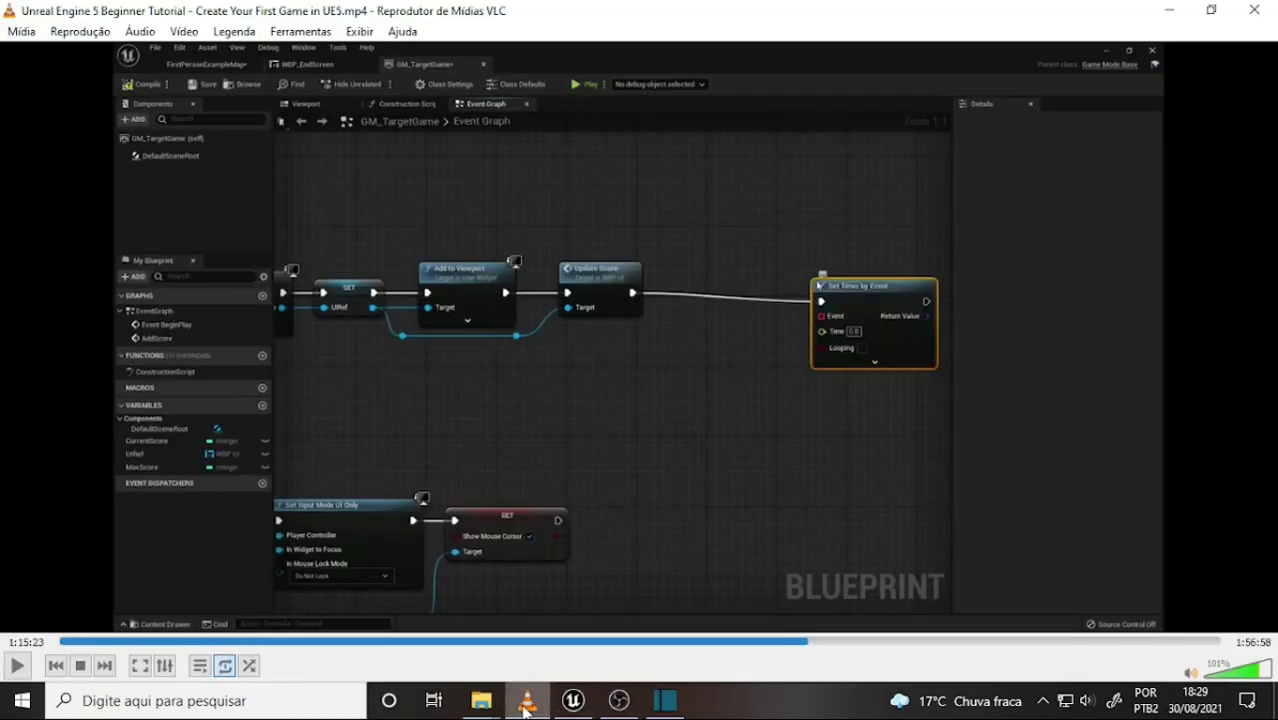
pyautogui.click(526, 705)
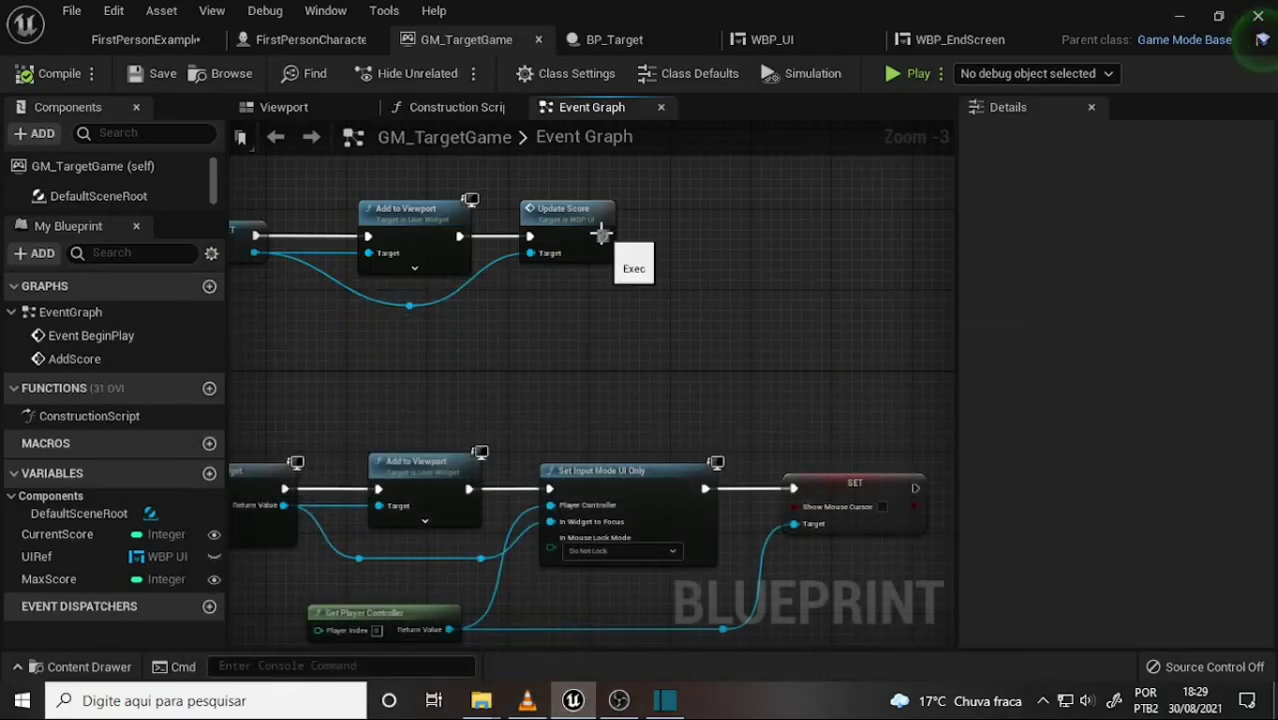
pyautogui.click(527, 705)
pyautogui.click(527, 705)
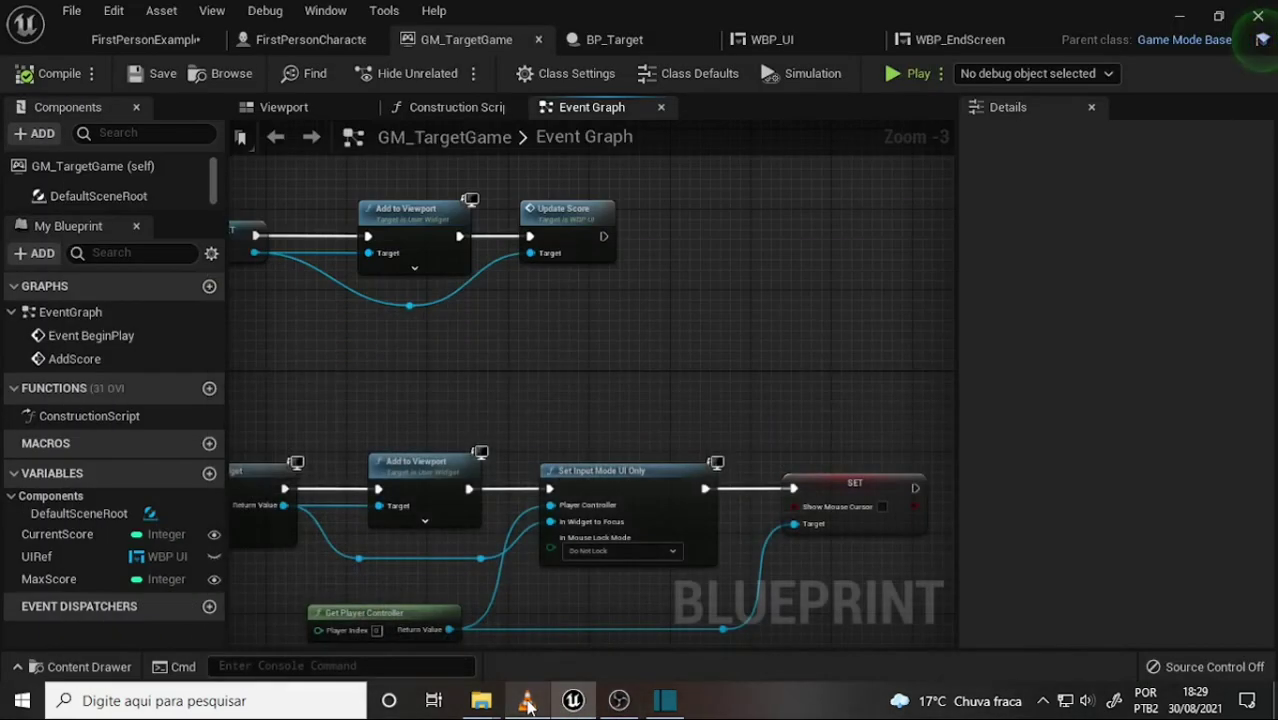
pyautogui.click(527, 705)
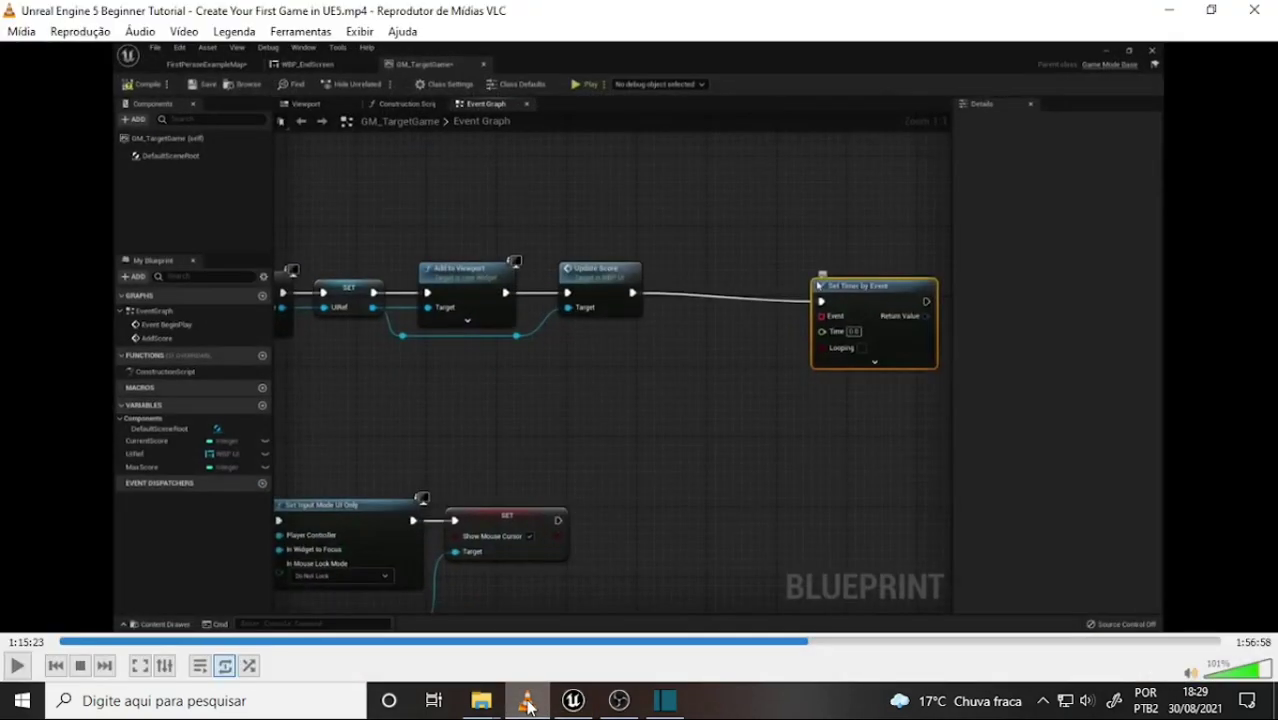
pyautogui.click(527, 705)
pyautogui.moveTo(603, 236); pyautogui.dragTo(686, 241)
# - Add a Set Timer by Event node after Update Score via 'set timer' and align it with the chain
pyautogui.write('s')
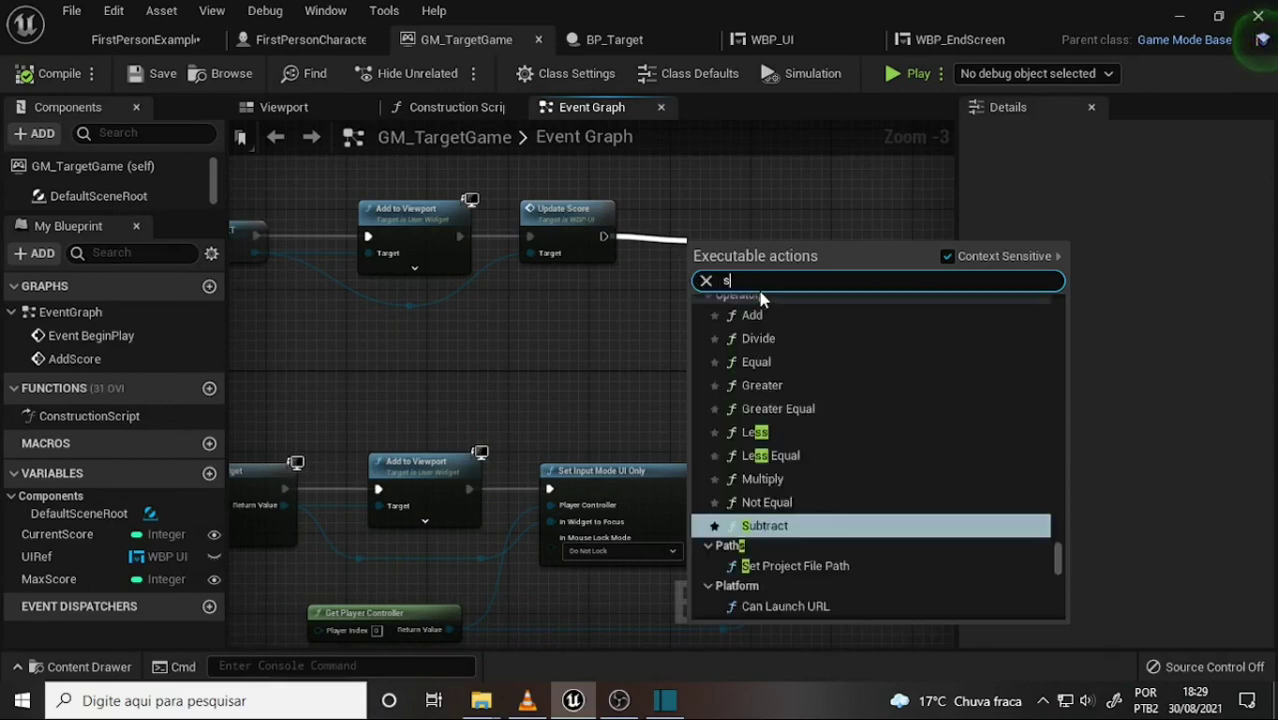
pyautogui.write('et time')
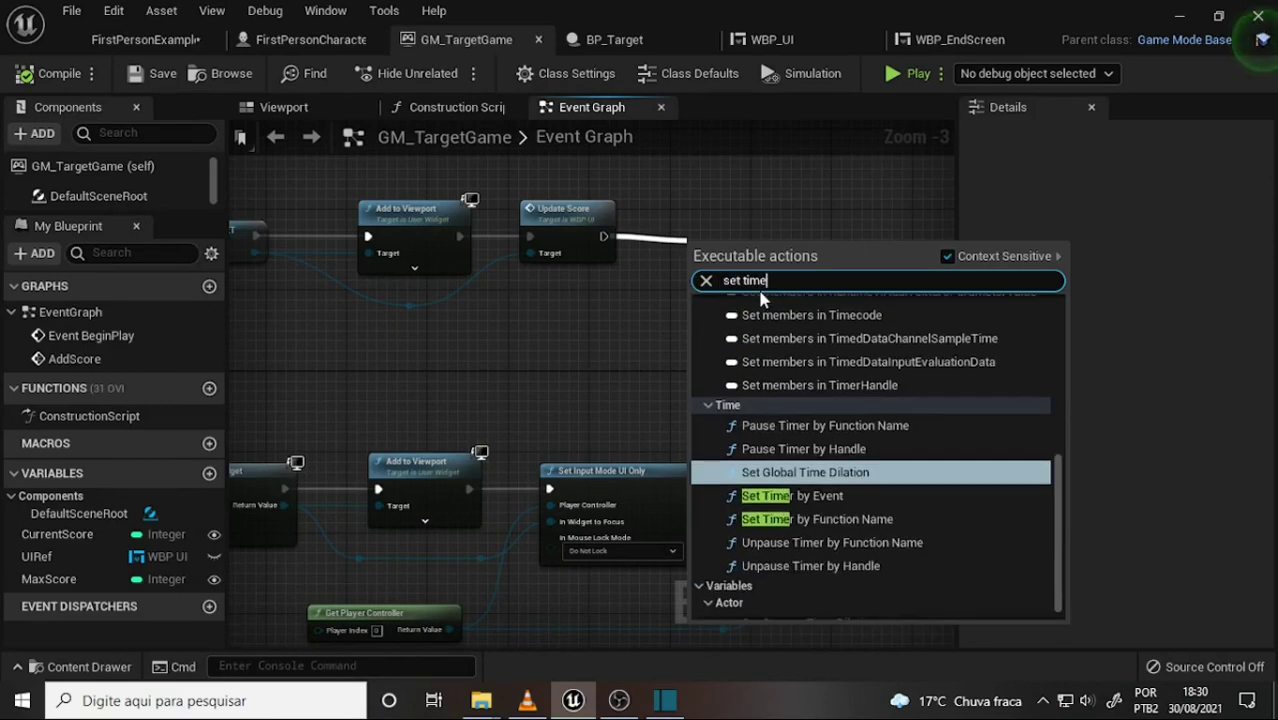
pyautogui.write('r')
pyautogui.click(782, 425)
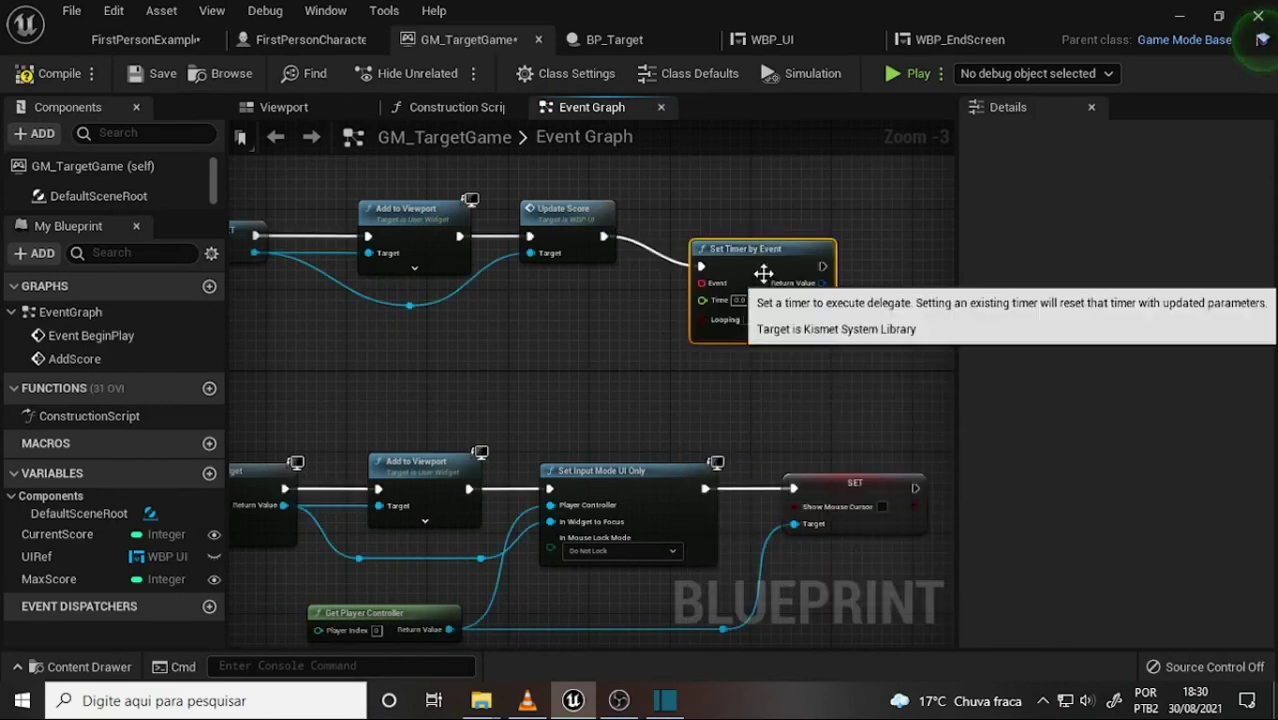
pyautogui.moveTo(763, 273); pyautogui.dragTo(752, 230)
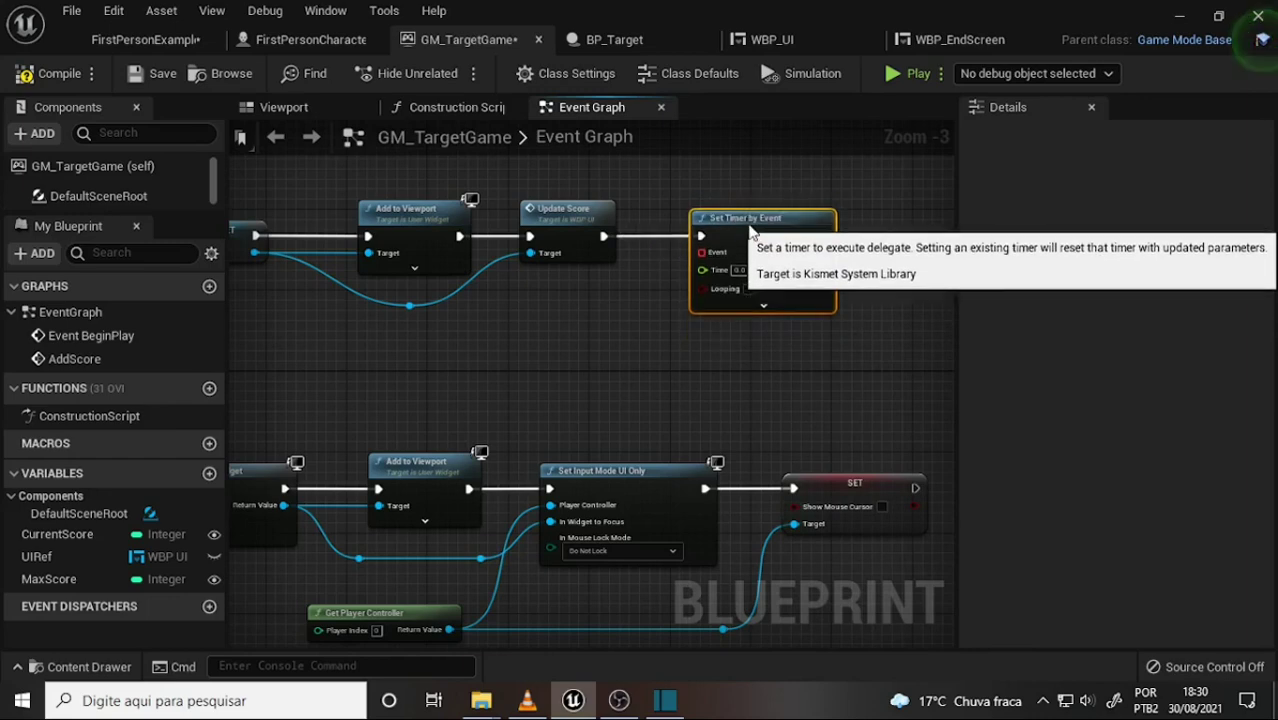
pyautogui.click(524, 702)
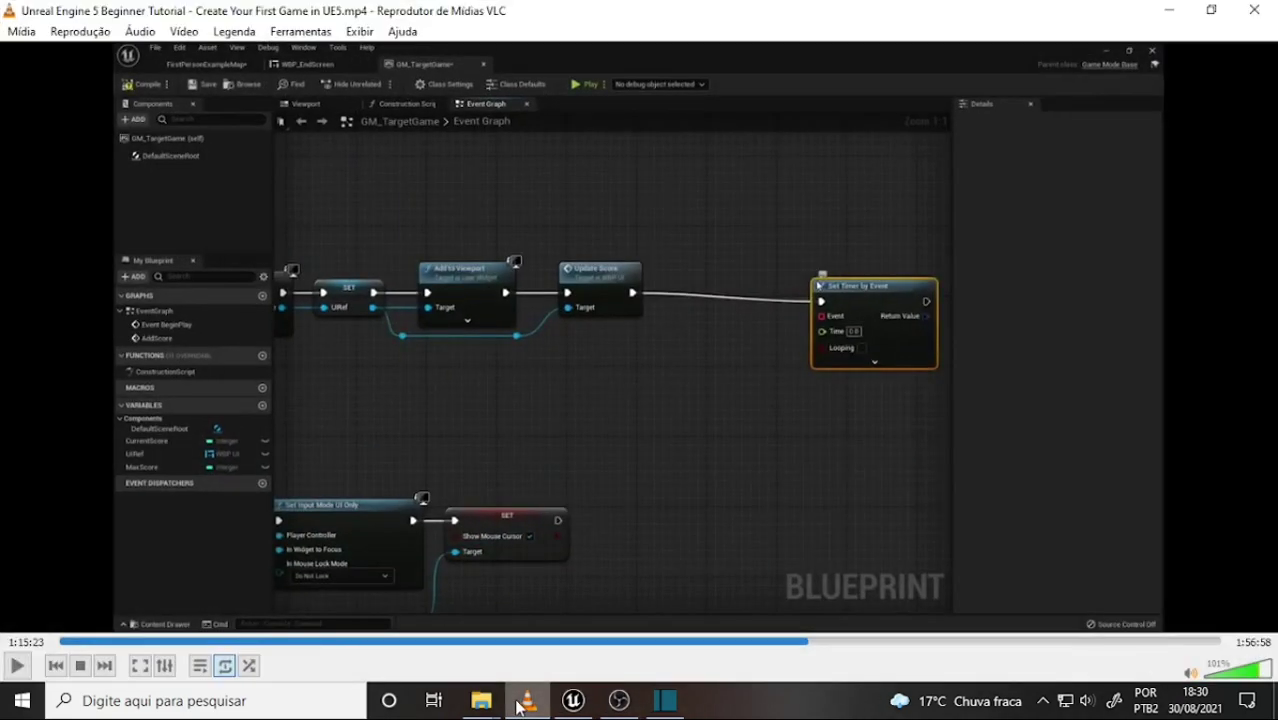
# - Check the tutorial's custom event wired to the timer in VLC, then return to Unreal
pyautogui.click(619, 702)
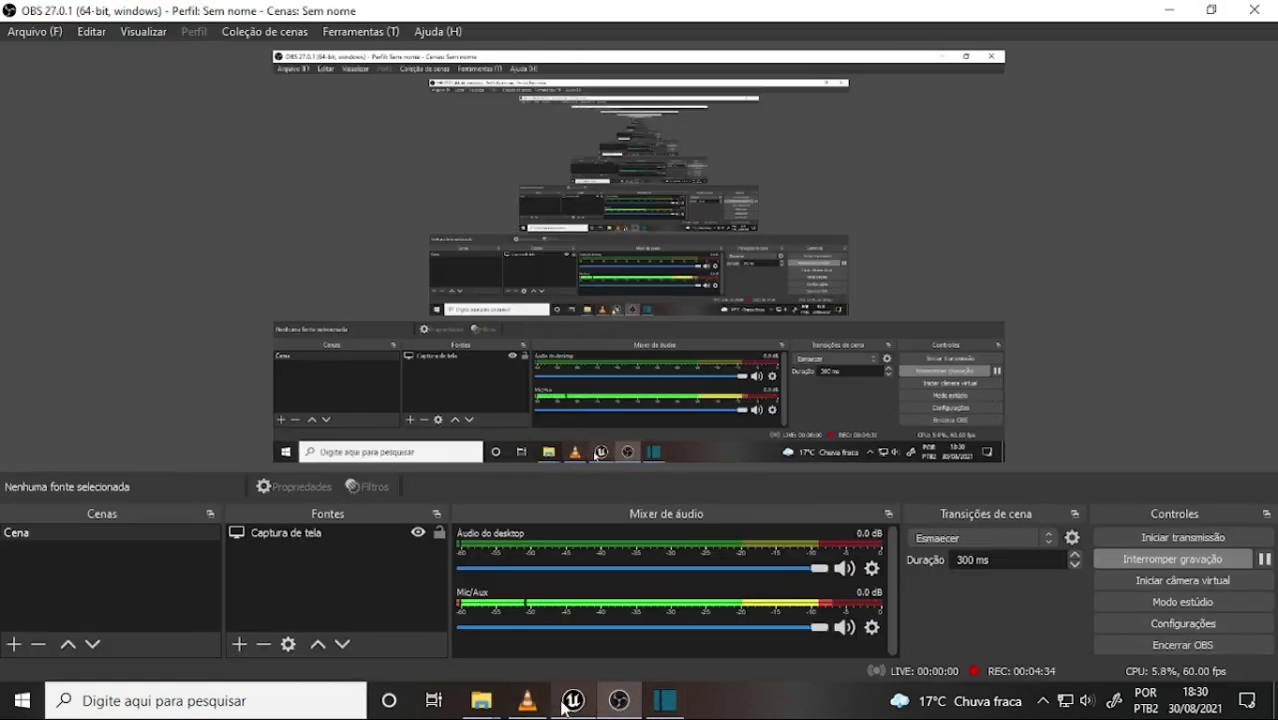
pyautogui.click(527, 700)
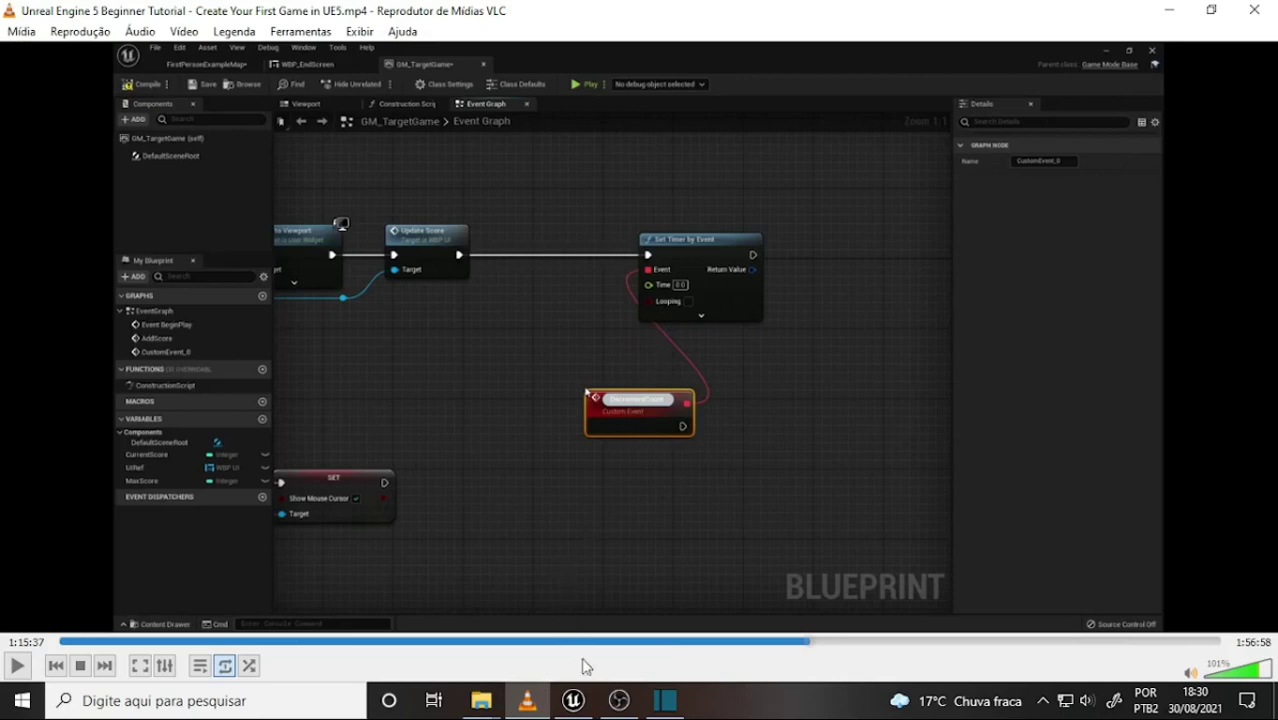
pyautogui.click(620, 702)
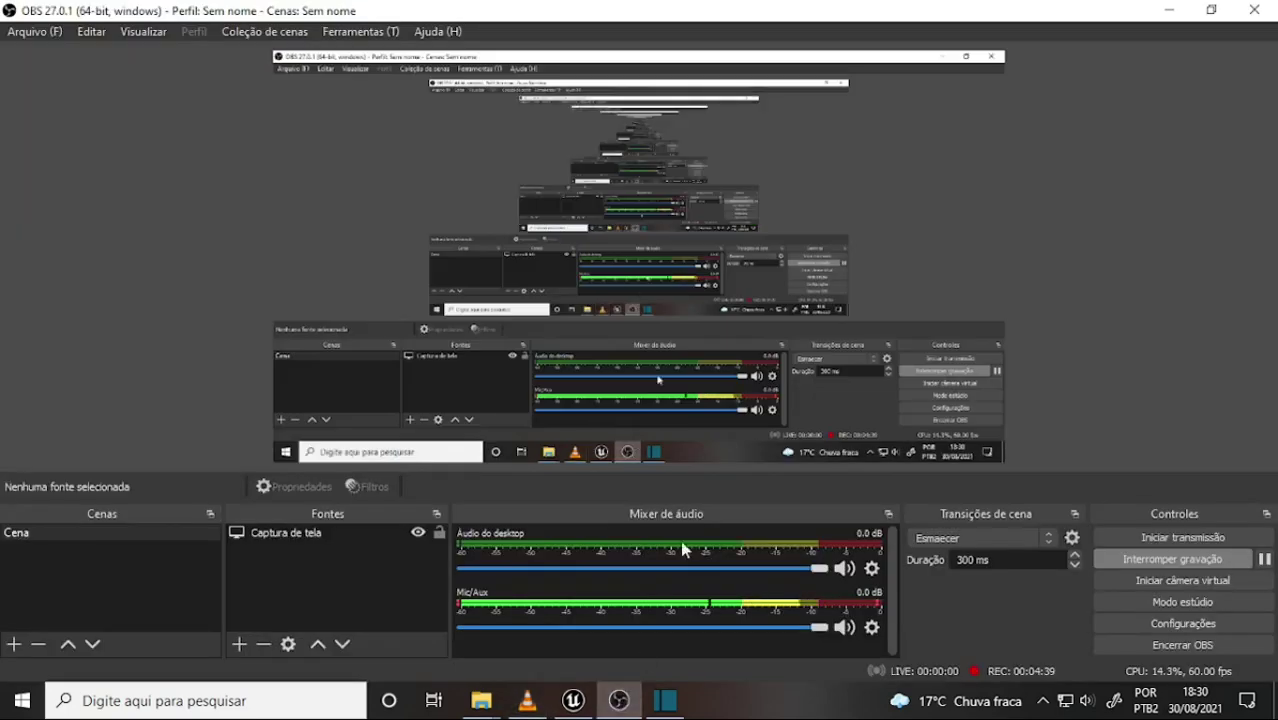
pyautogui.click(573, 700)
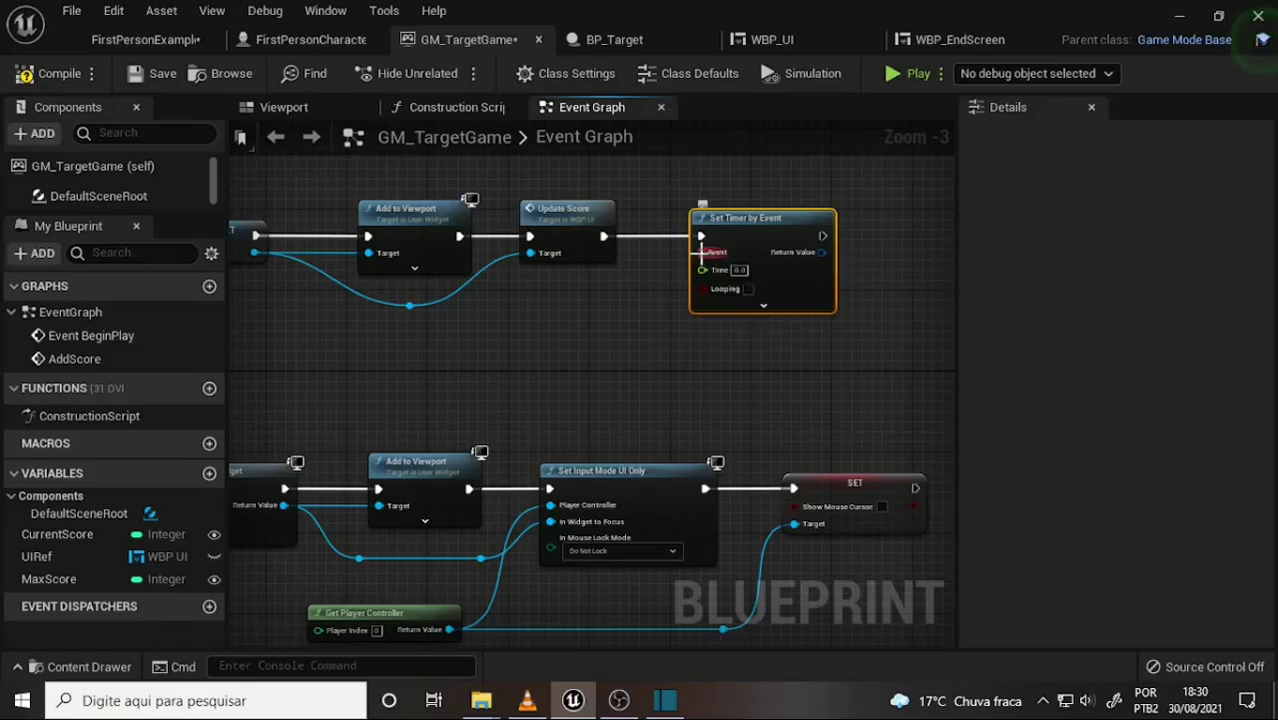
# - From the timer's Event pin, add a custom event named DecrementCount and place it near the timer
pyautogui.moveTo(702, 252)
pyautogui.mouseDown()
pyautogui.moveTo(645, 282)
pyautogui.moveTo(620, 368)
pyautogui.mouseUp()
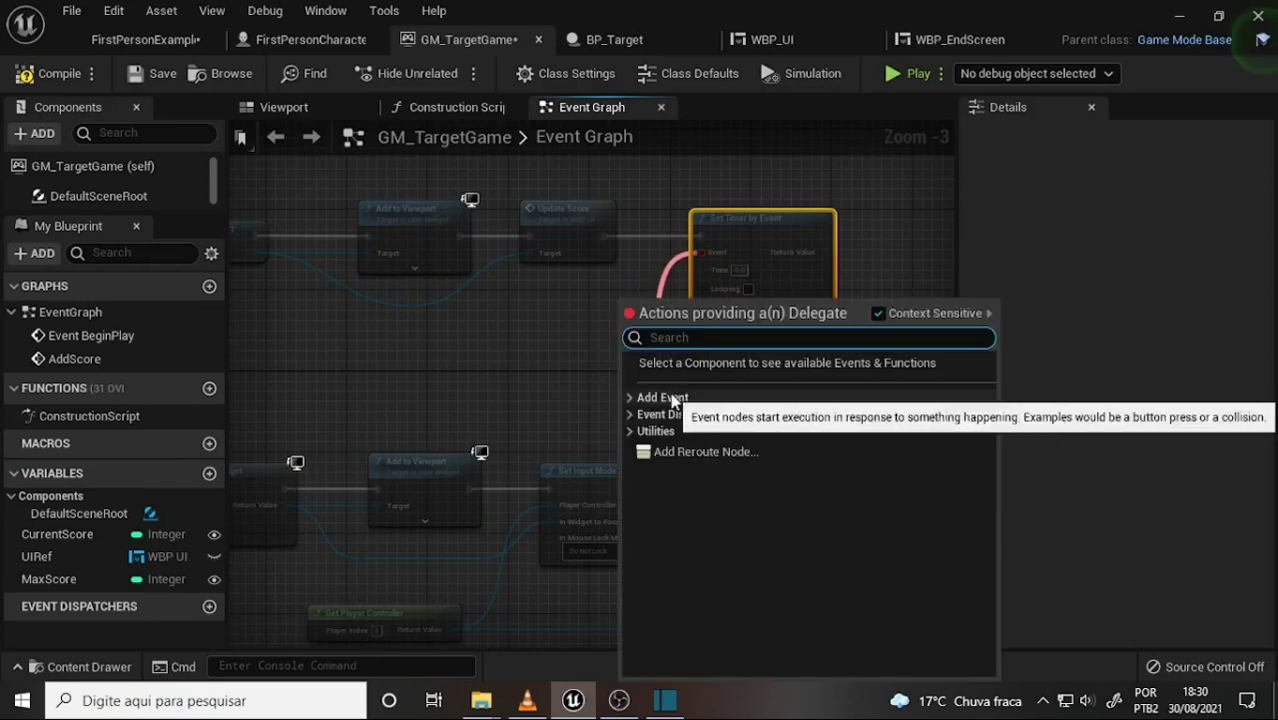
pyautogui.write('cu')
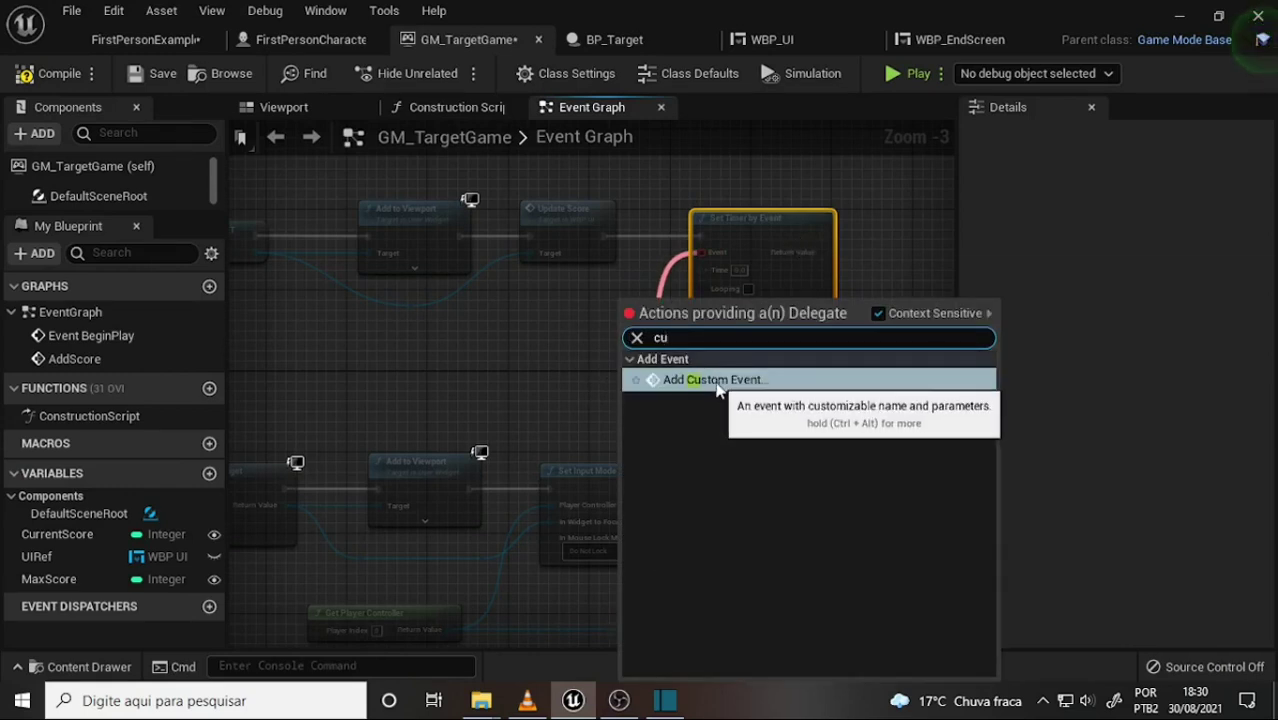
pyautogui.click(713, 381)
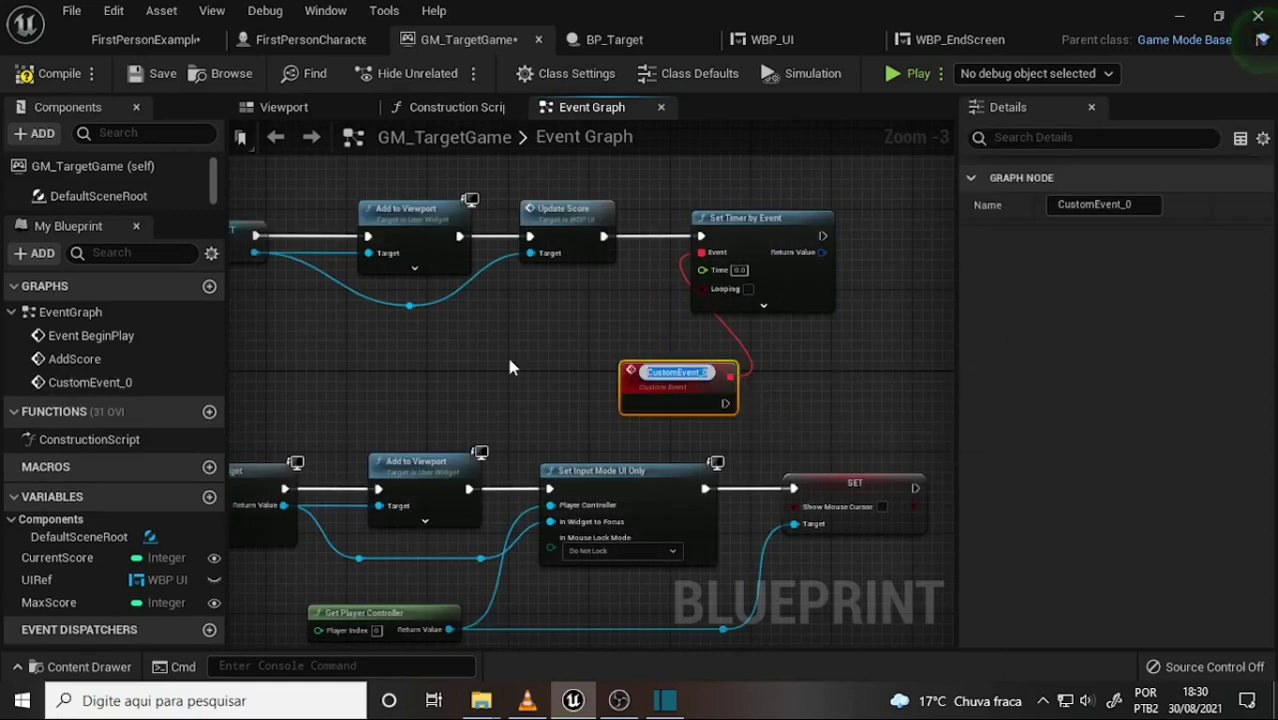
pyautogui.write('Reset')
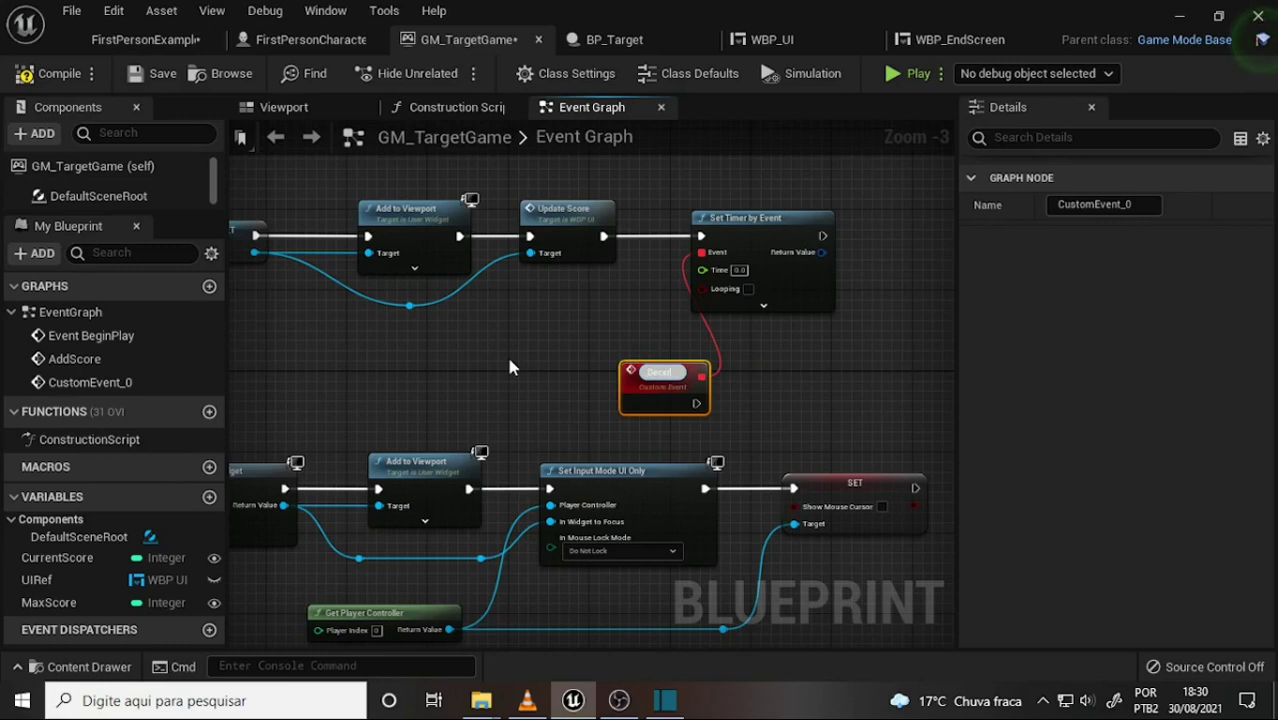
pyautogui.press('BackSpace')
pyautogui.press('BackSpace')
pyautogui.write('oyTar')
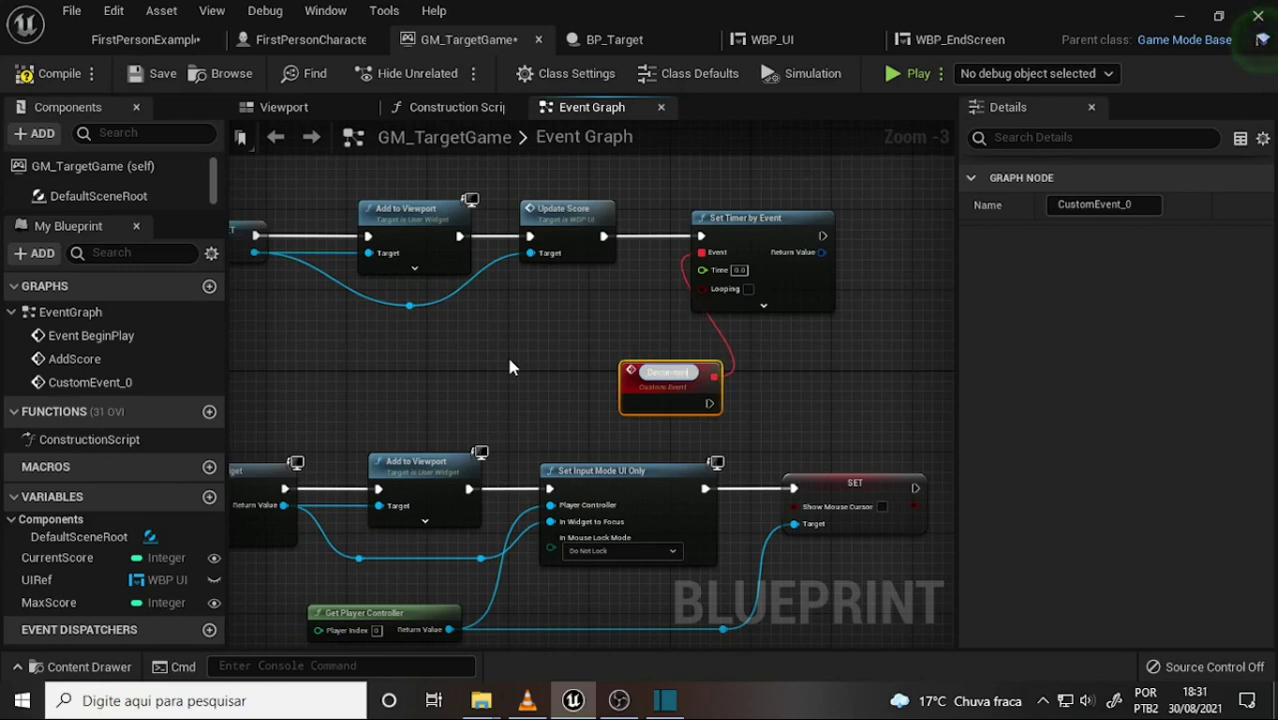
pyautogui.write('gTimer')
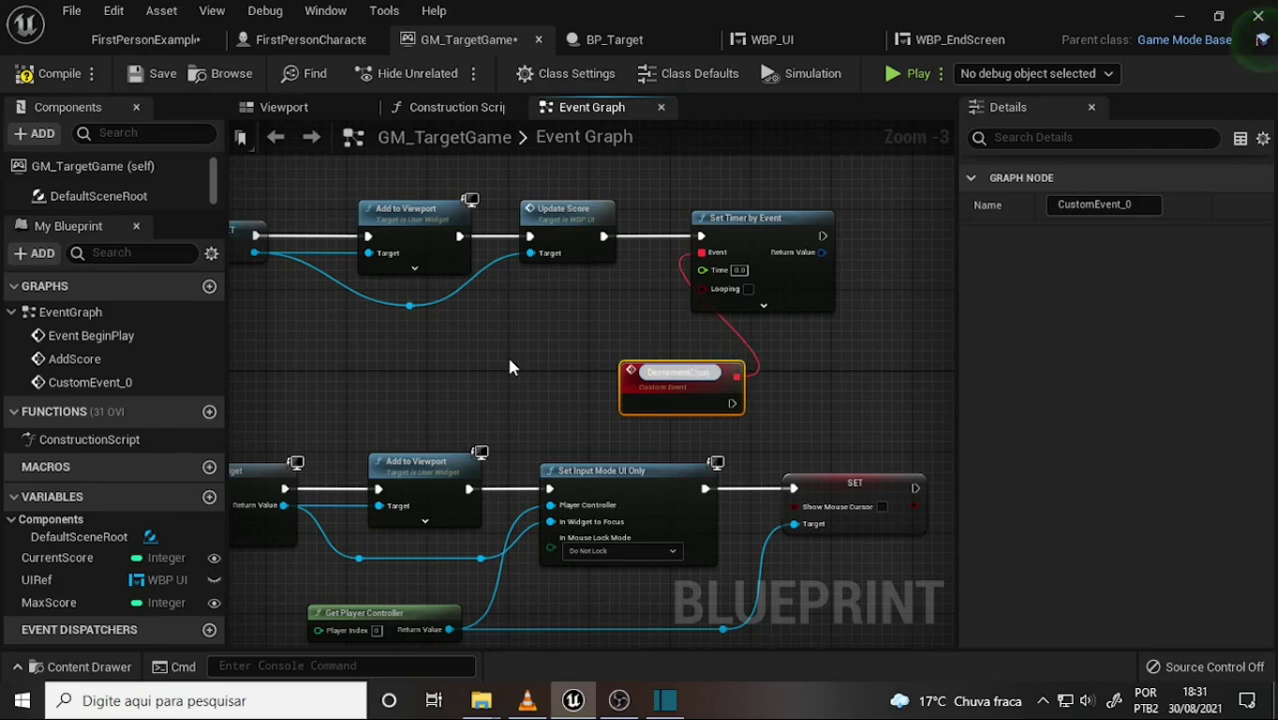
pyautogui.click(885, 416)
pyautogui.moveTo(673, 376); pyautogui.dragTo(580, 337)
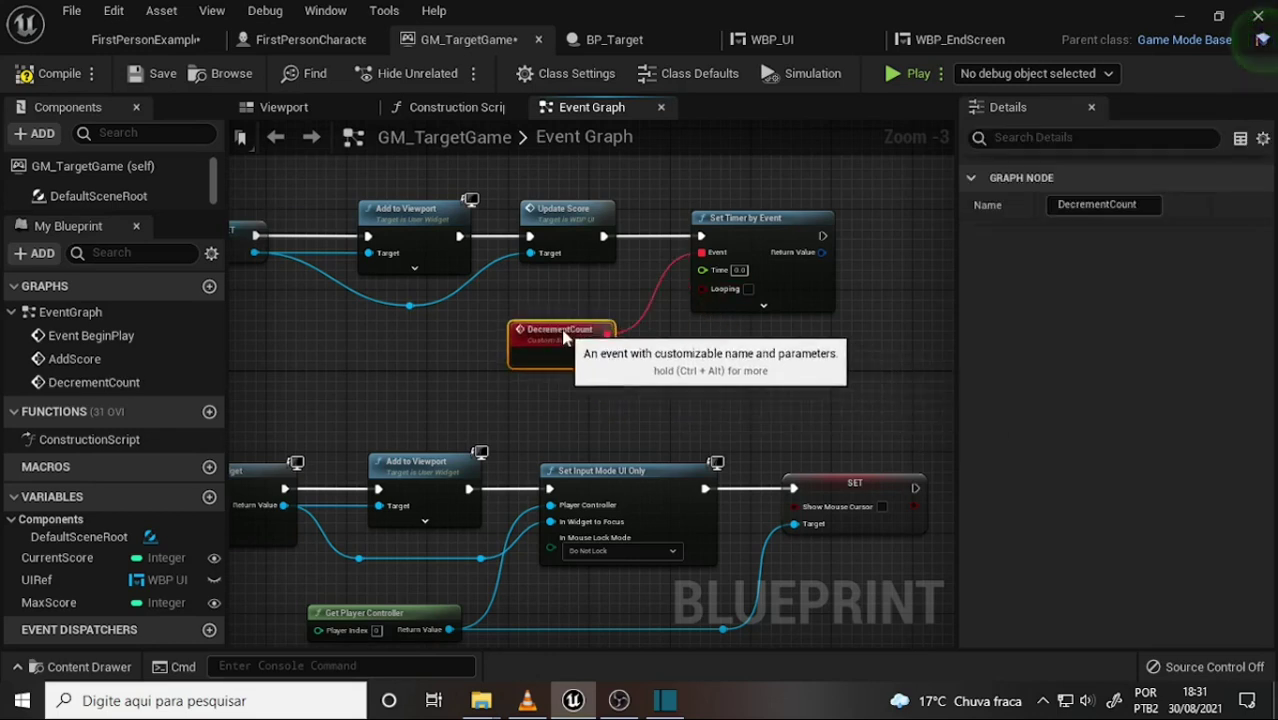
# - Check the tutorial's looping timer and Print String setup in VLC, then return to Unreal
pyautogui.click(619, 700)
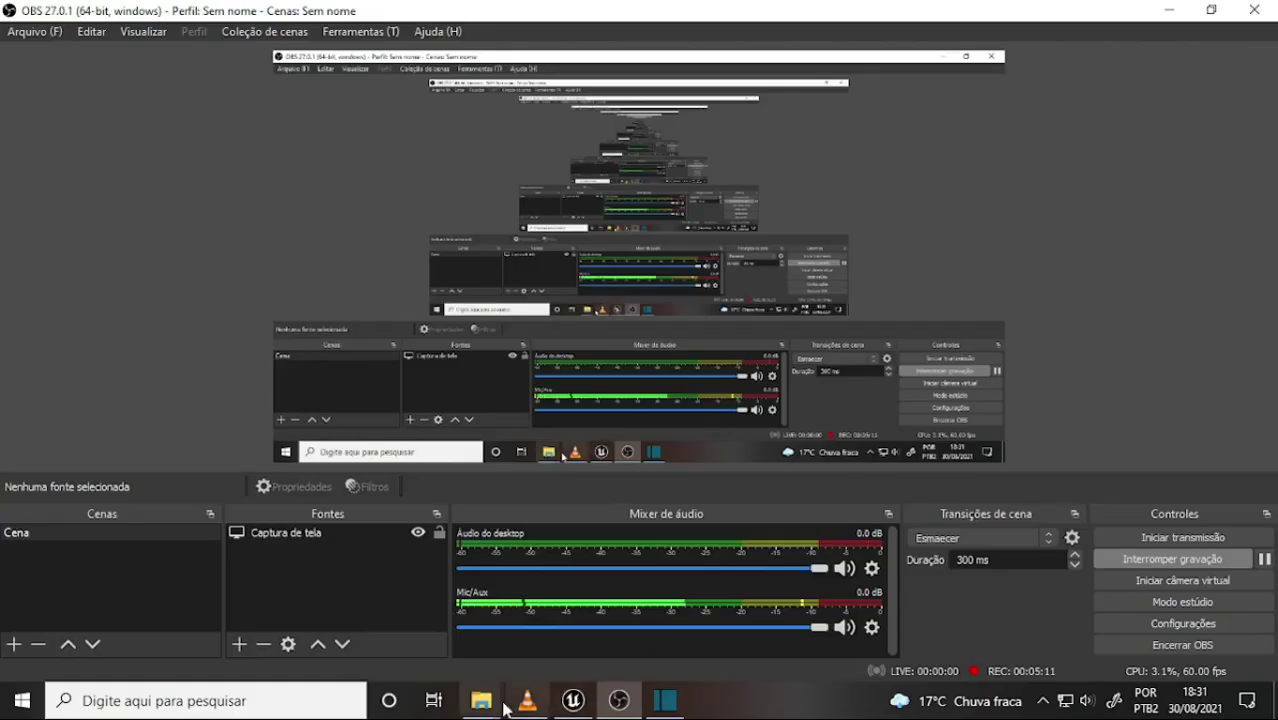
pyautogui.click(530, 701)
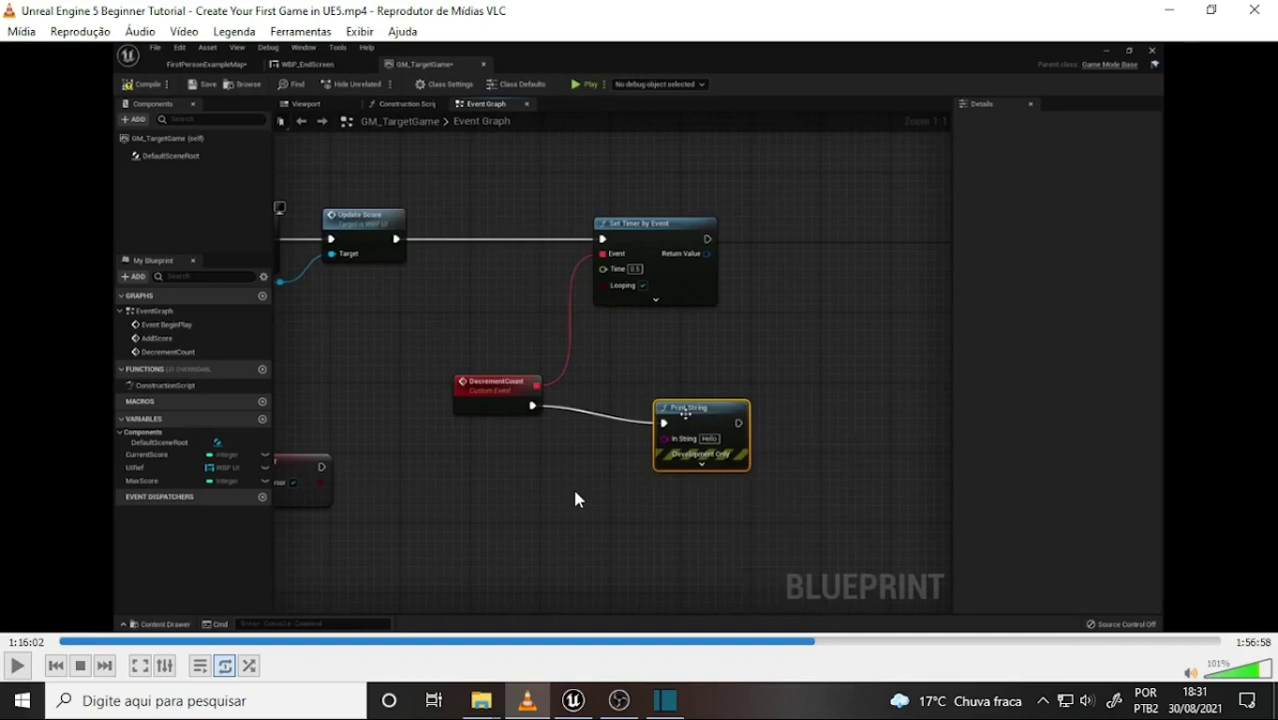
pyautogui.click(572, 701)
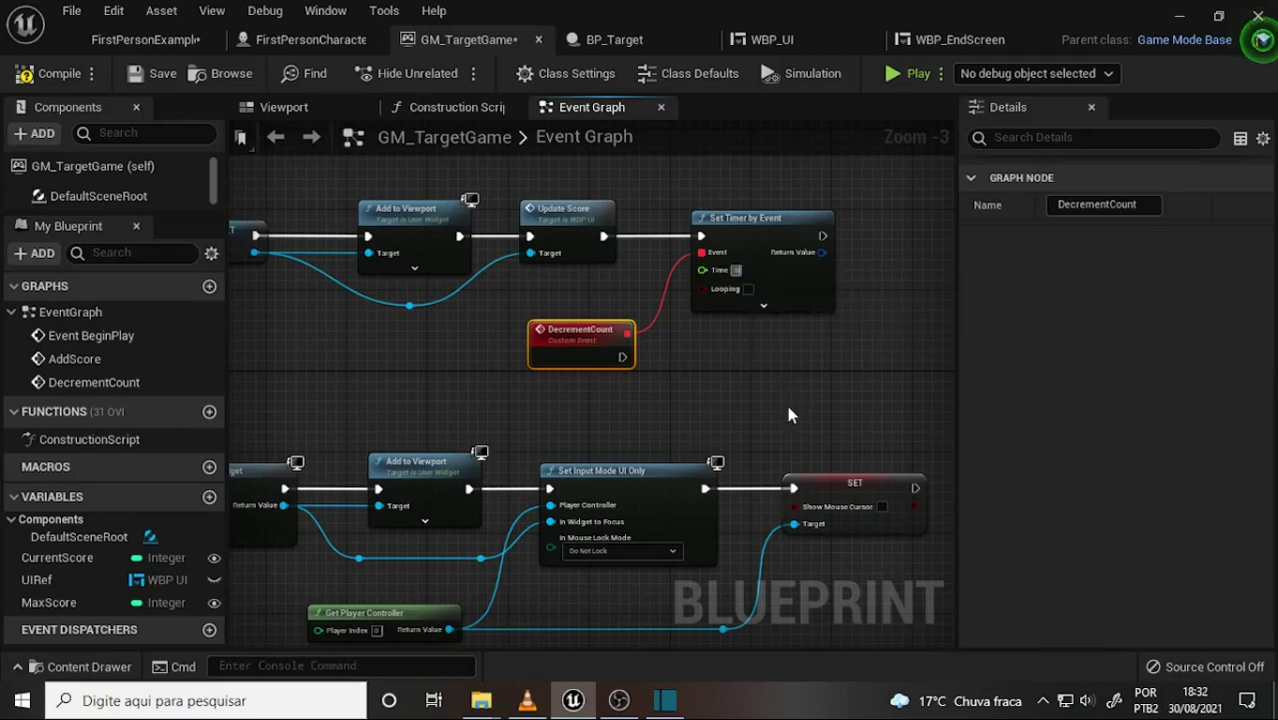
# - Give Set Timer by Event a 0.5 Time, enable Looping, and nudge the node right
pyautogui.click(820, 424)
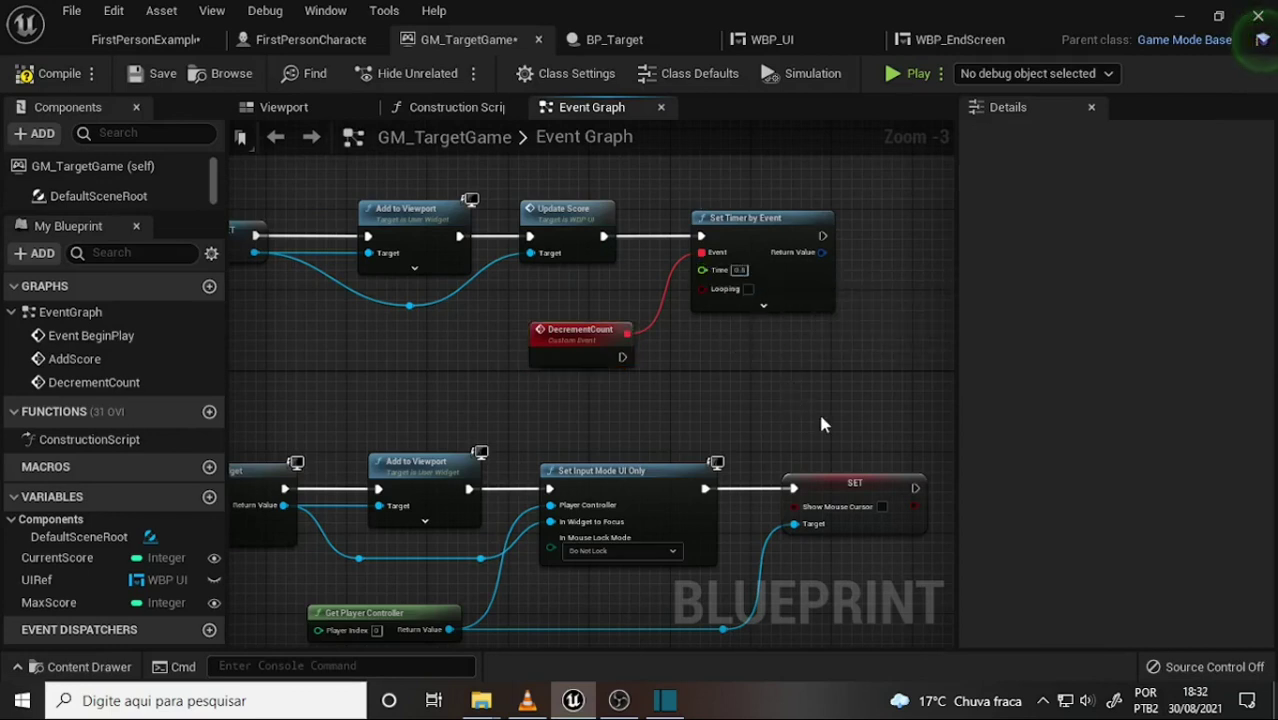
pyautogui.click(748, 289)
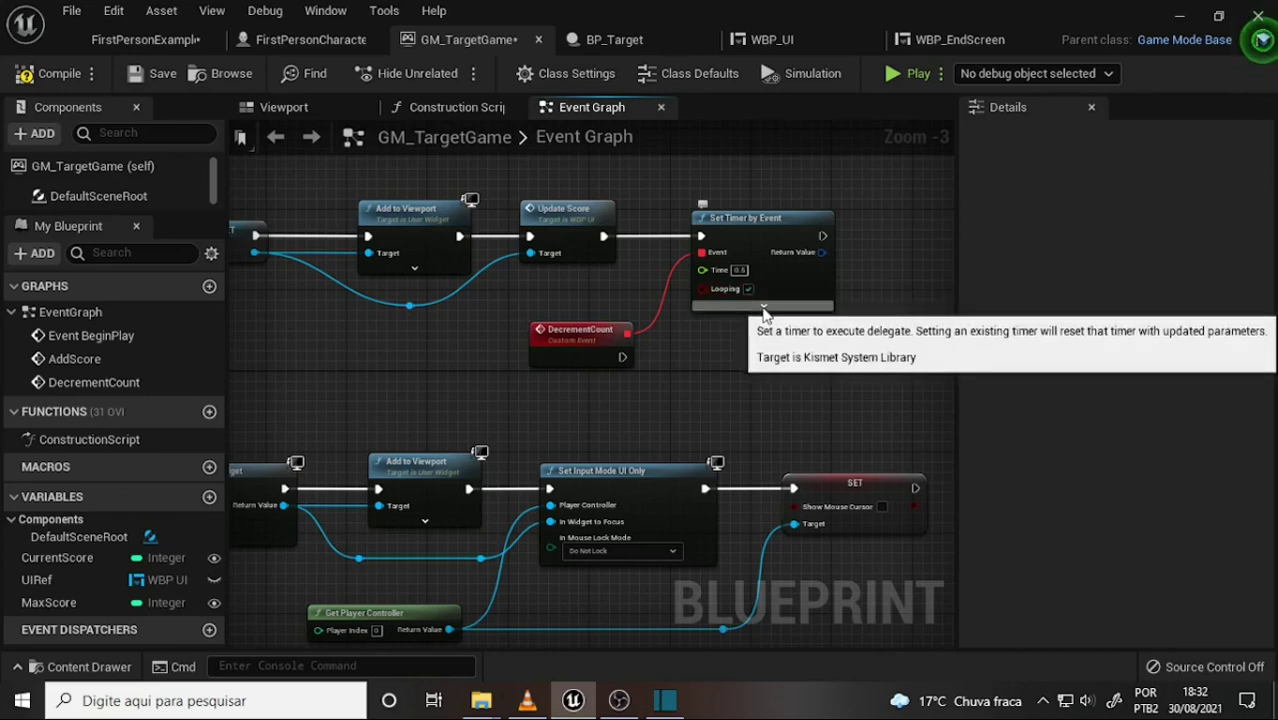
pyautogui.click(763, 307)
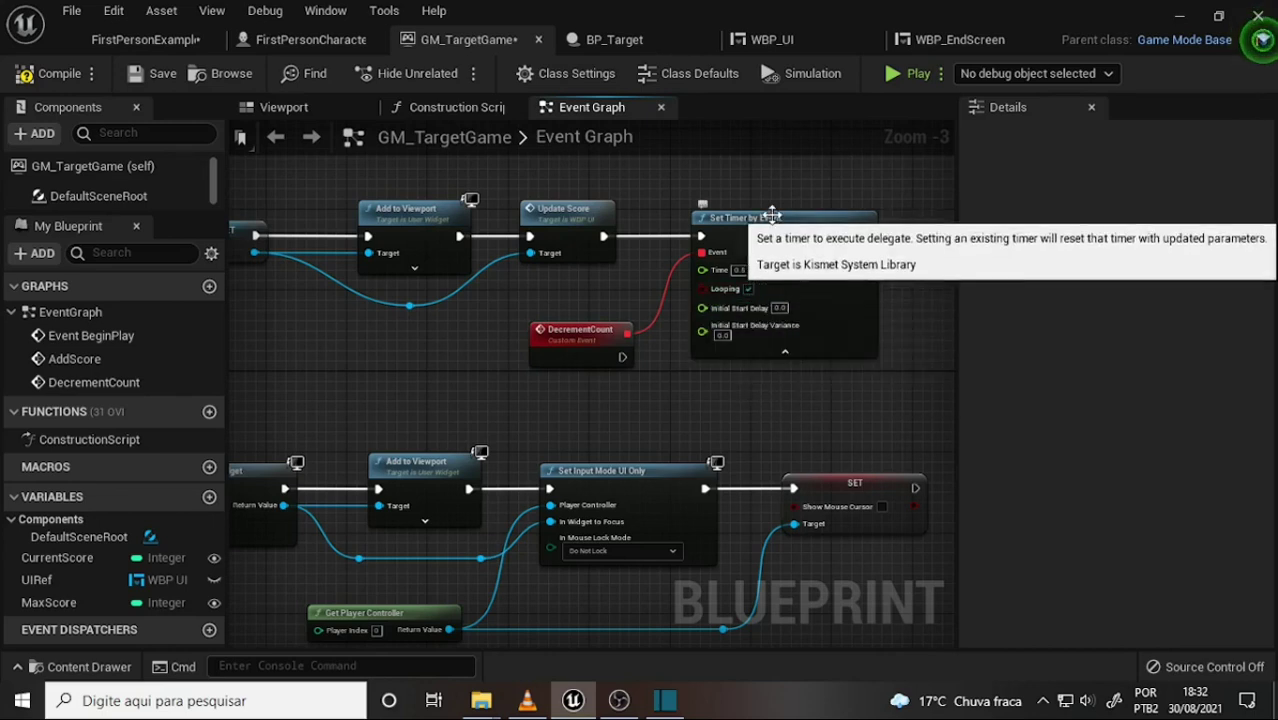
pyautogui.moveTo(745, 218); pyautogui.dragTo(764, 218)
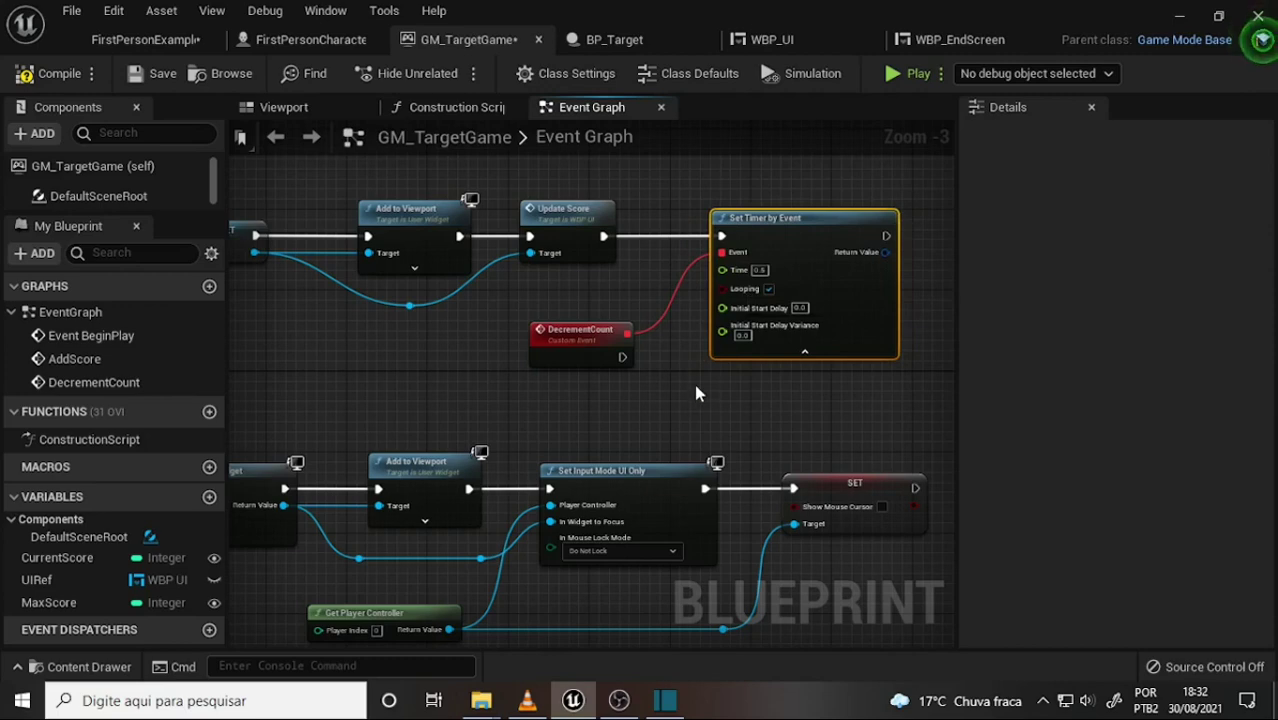
# - Move the upper node chain up and right, and frame Set Timer by Event and DecrementCount
pyautogui.scroll(-3, 696, 390)
pyautogui.scroll(2, 695, 386)
pyautogui.scroll(-1, 688, 385)
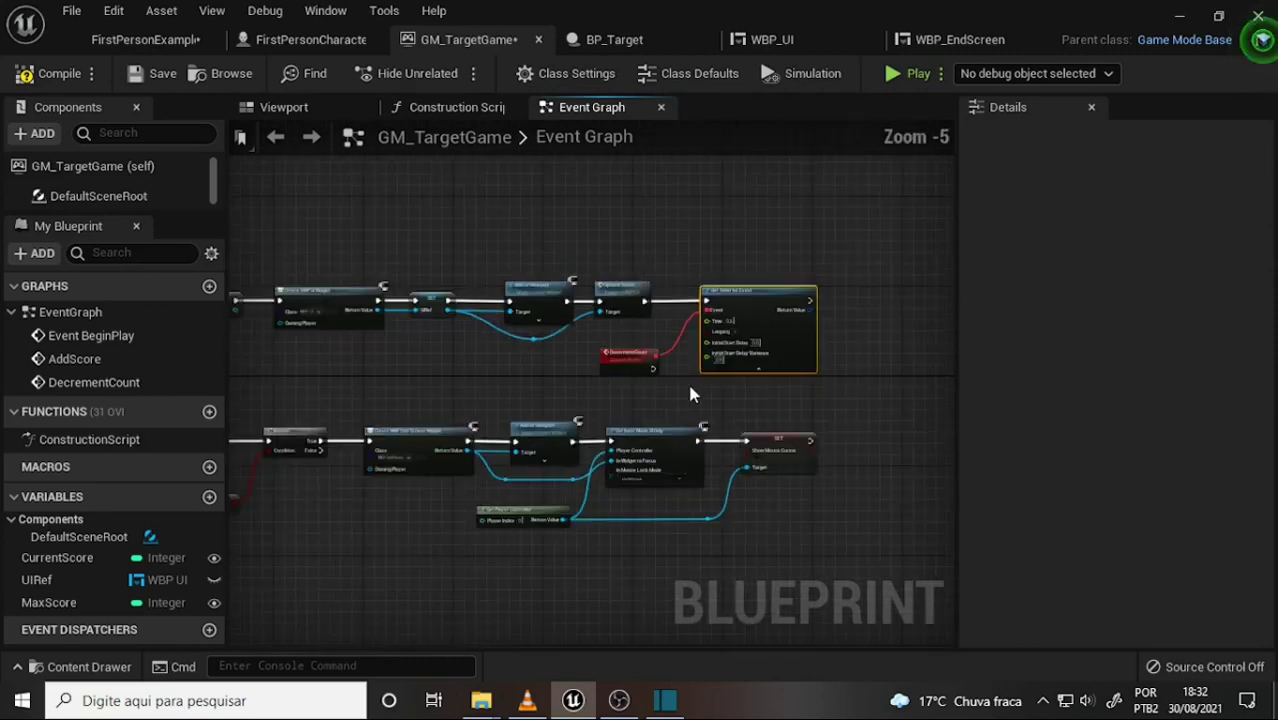
pyautogui.scroll(-2, 689, 394)
pyautogui.moveTo(525, 258)
pyautogui.mouseDown(button='right')
pyautogui.moveTo(673, 265)
pyautogui.moveTo(655, 260)
pyautogui.mouseUp(button='right')
pyautogui.moveTo(268, 283)
pyautogui.mouseDown()
pyautogui.moveTo(788, 352)
pyautogui.moveTo(859, 380)
pyautogui.mouseUp()
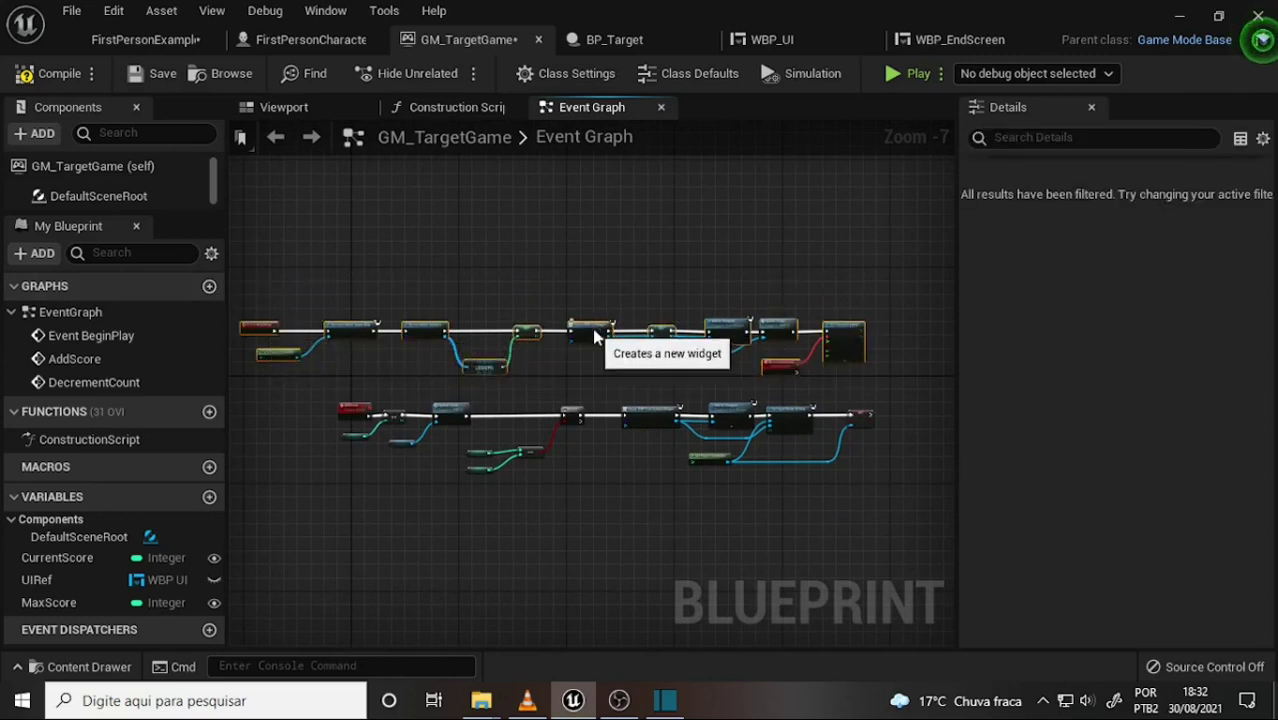
pyautogui.moveTo(594, 337); pyautogui.dragTo(677, 307)
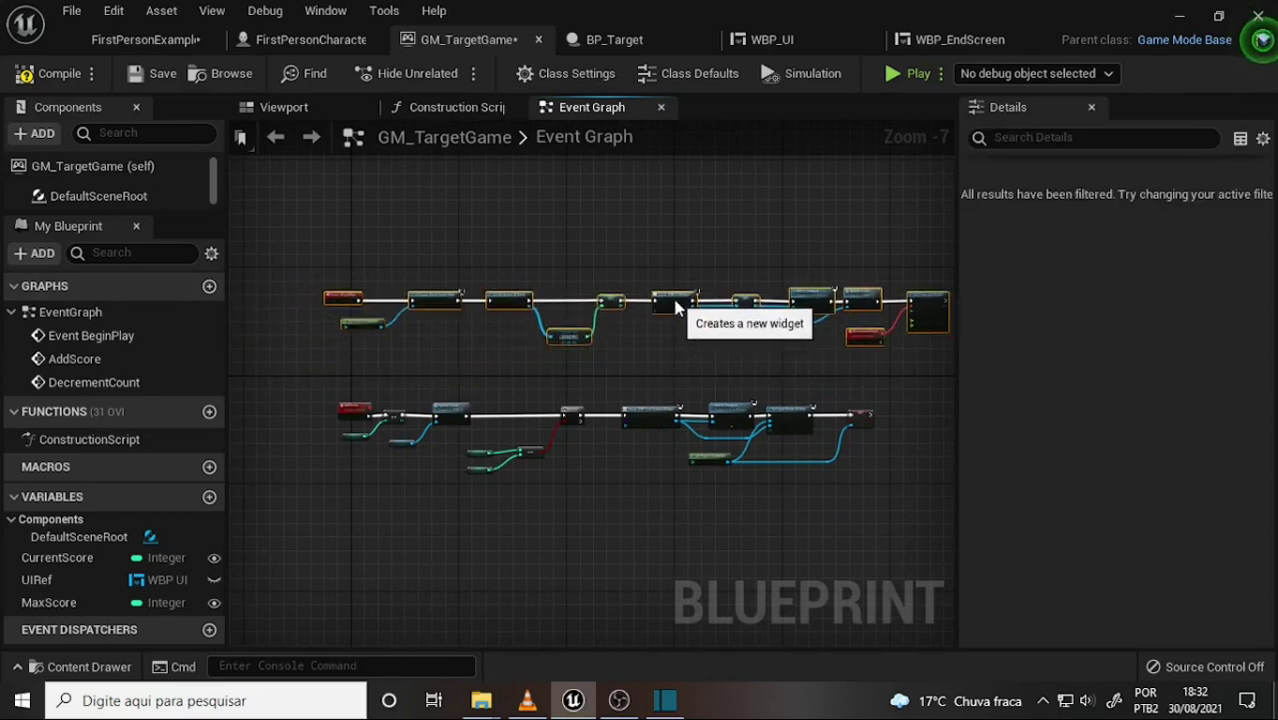
pyautogui.scroll(1, 571, 197)
pyautogui.scroll(2, 565, 257)
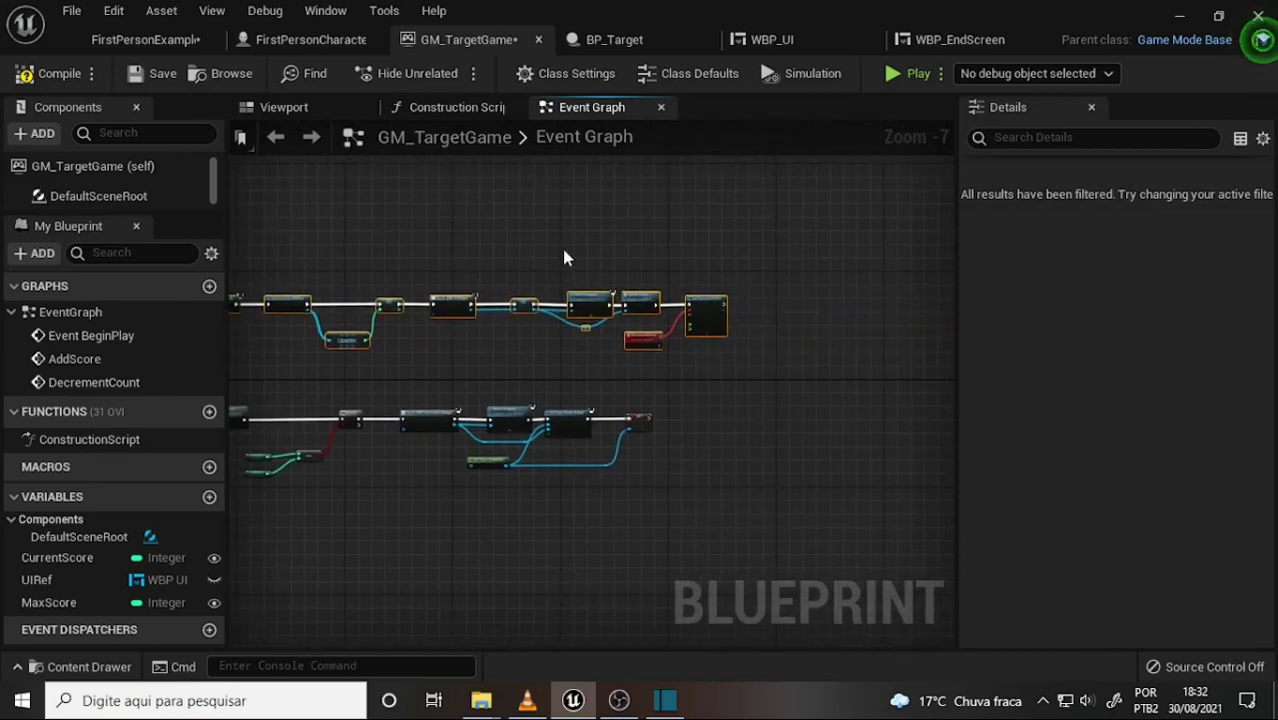
pyautogui.scroll(2, 579, 265)
pyautogui.moveTo(578, 258); pyautogui.dragTo(614, 229, button='right')
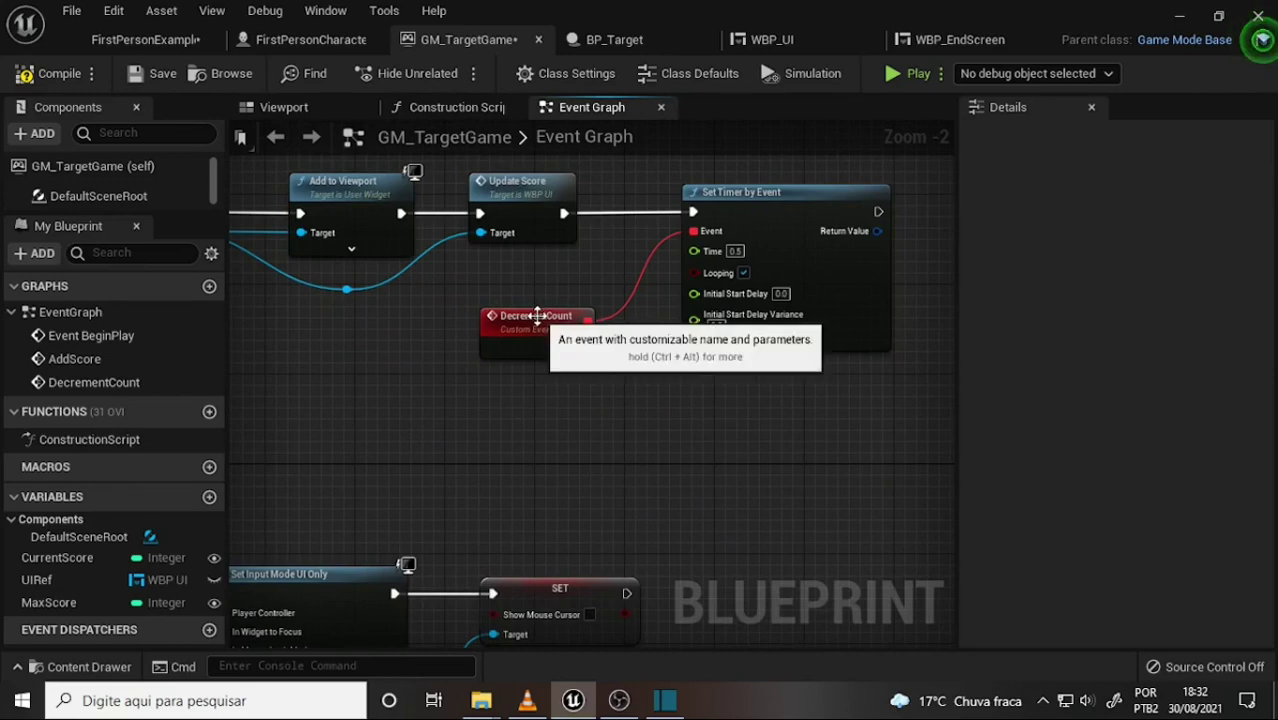
# - Move DecrementCount down-left and wire a Print String node to its exec output
pyautogui.moveTo(555, 343); pyautogui.dragTo(521, 388)
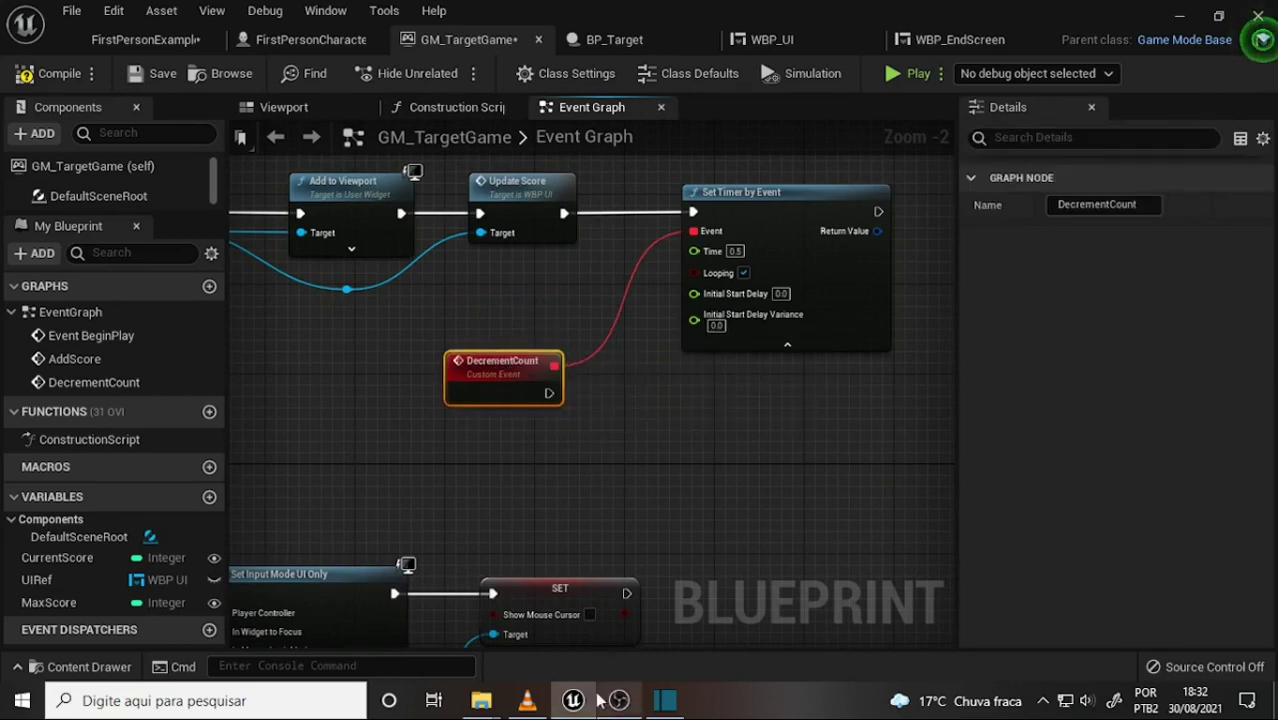
pyautogui.click(527, 702)
pyautogui.click(527, 702)
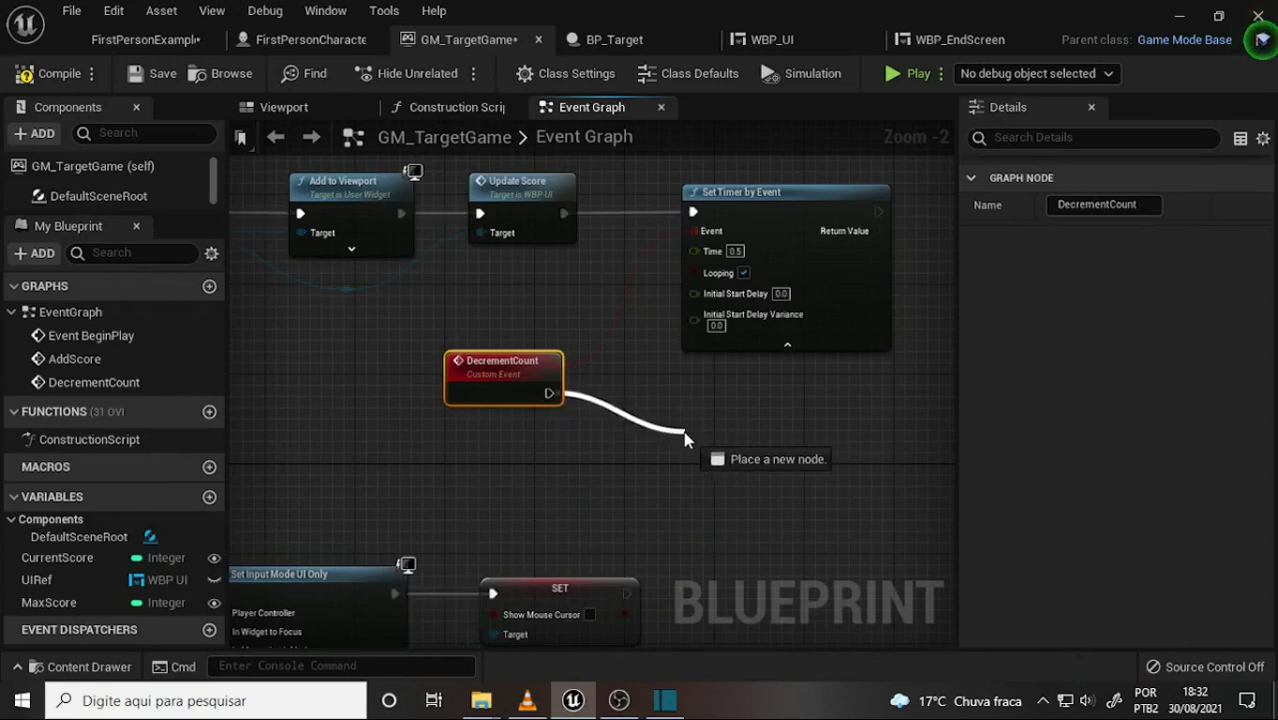
pyautogui.moveTo(548, 393); pyautogui.dragTo(686, 440)
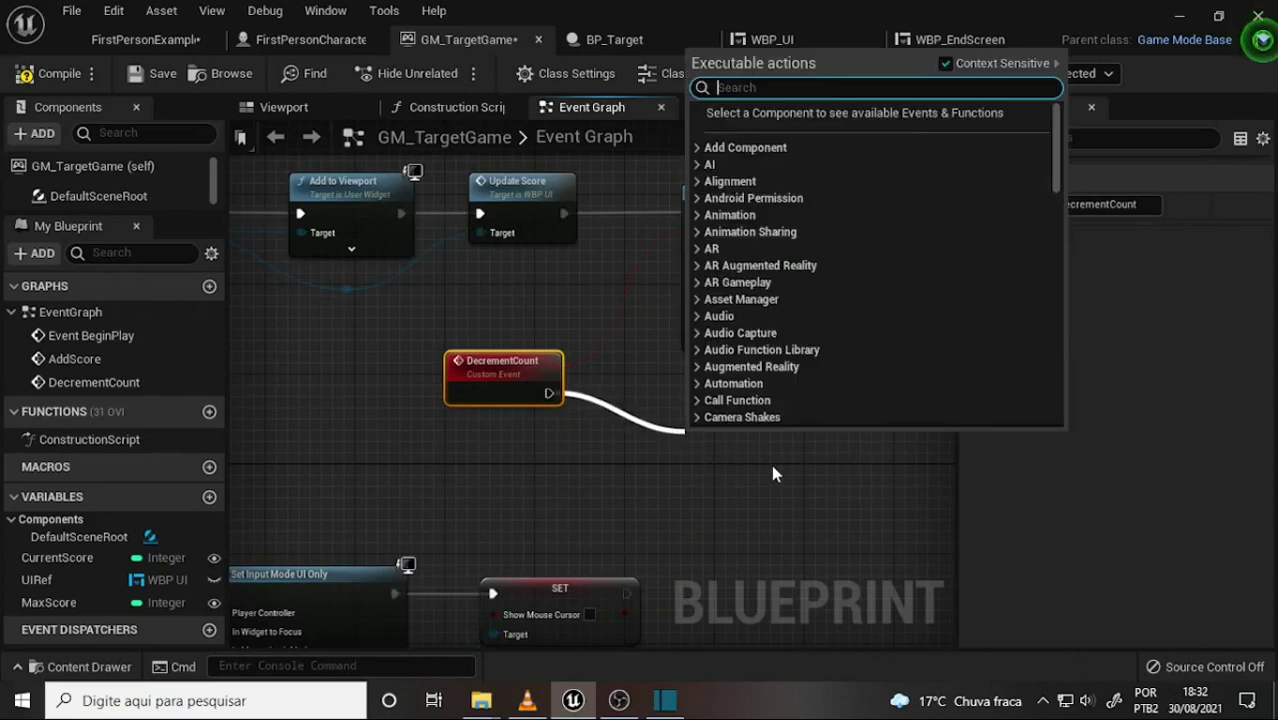
pyautogui.write('print')
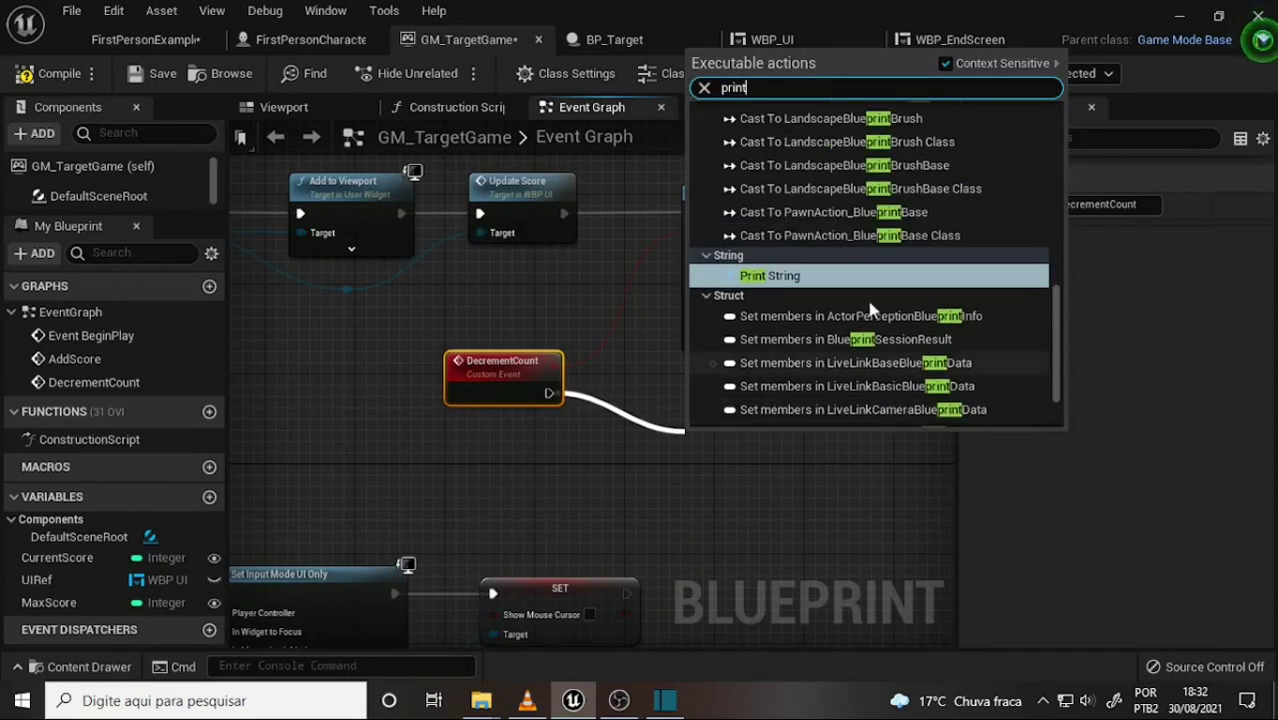
pyautogui.click(763, 275)
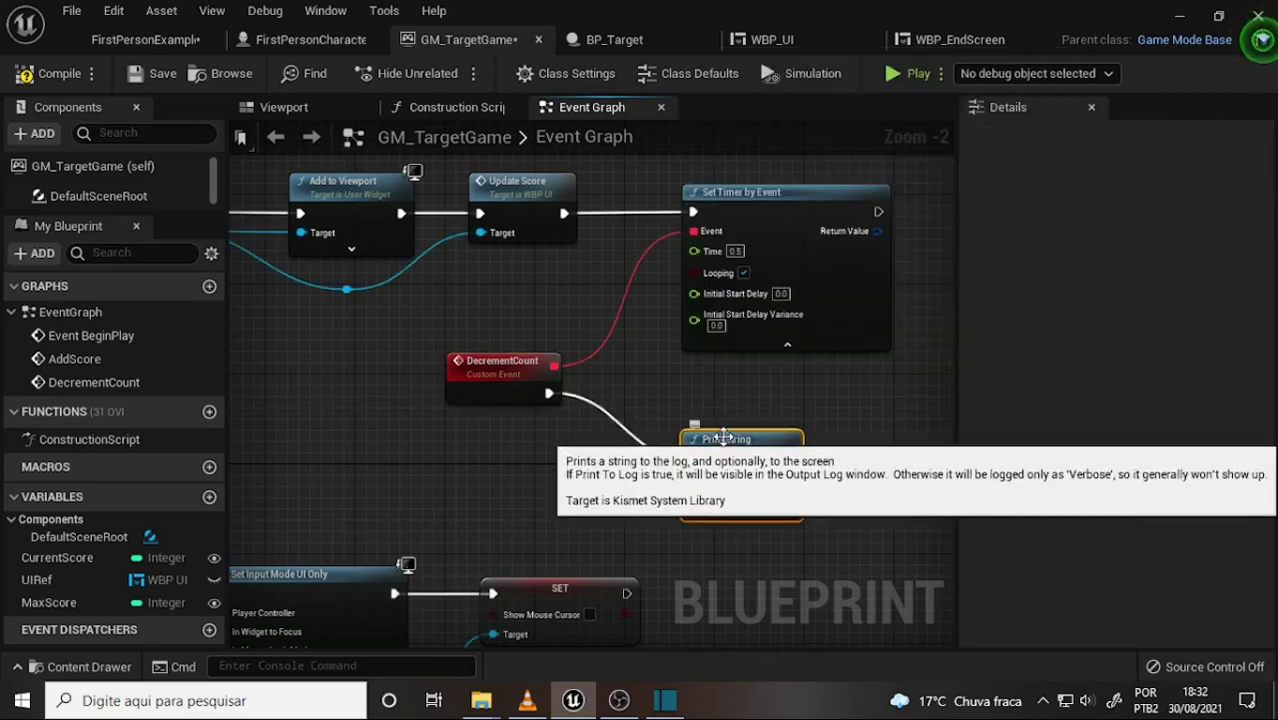
pyautogui.moveTo(723, 431); pyautogui.dragTo(726, 425)
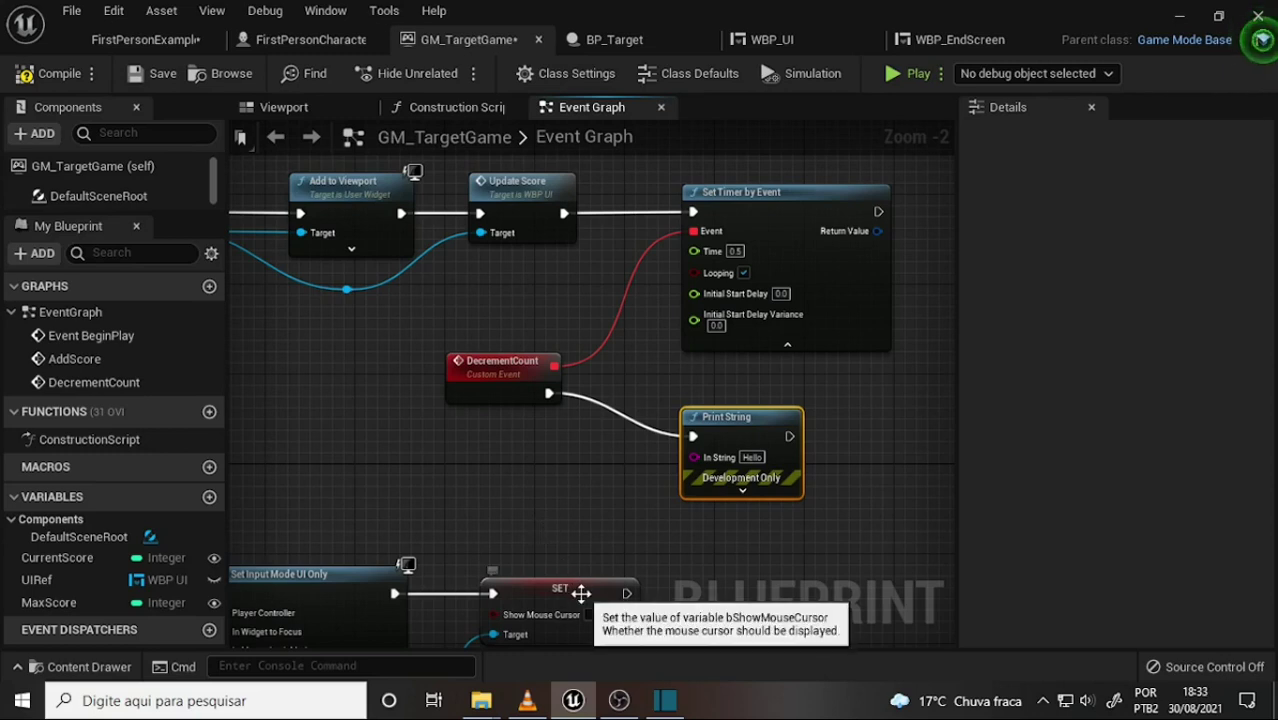
# - Compare with the tutorial's Print String step, then expand the node's advanced pins
pyautogui.hotkey('alt', 'Tab')
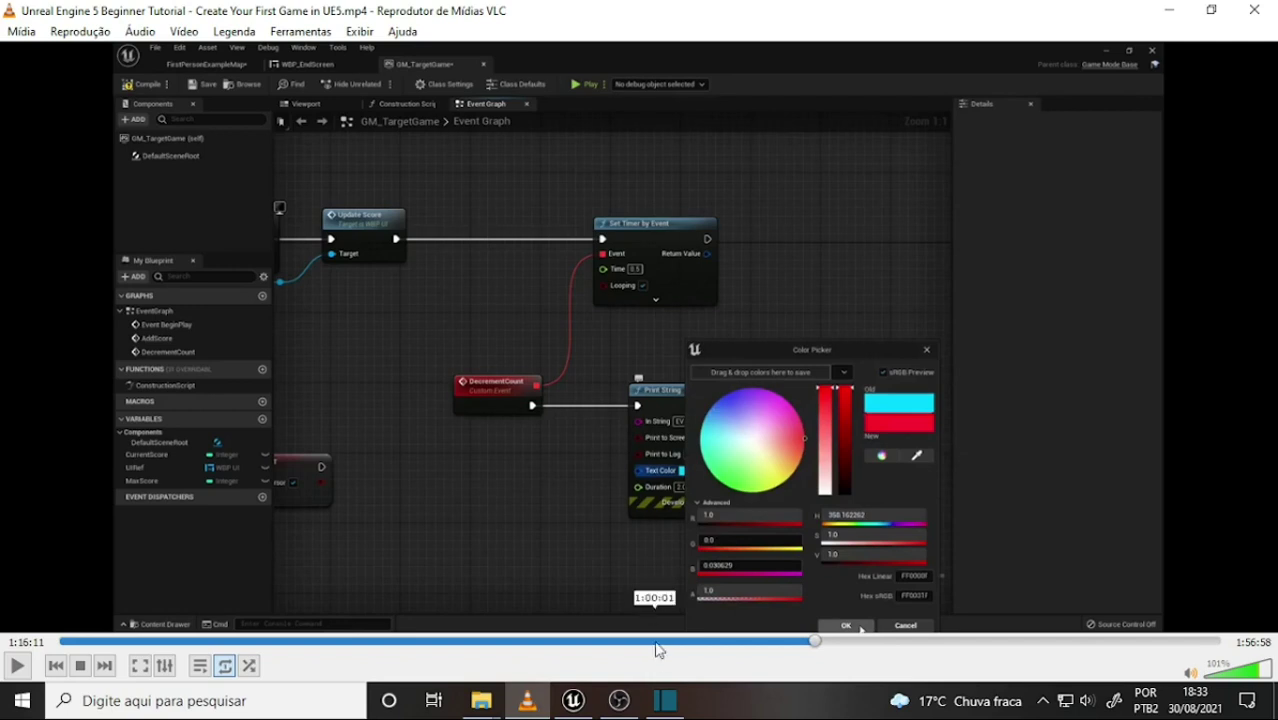
pyautogui.moveTo(630, 706)
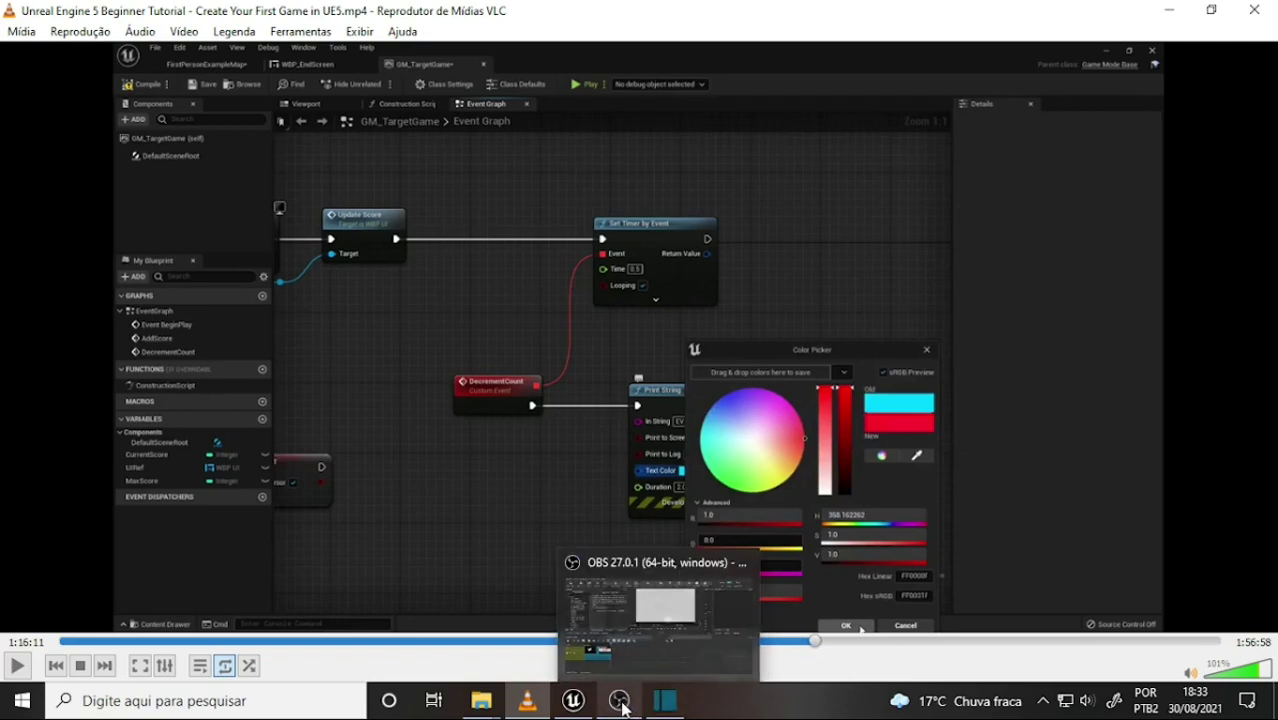
pyautogui.click(572, 700)
pyautogui.click(736, 488)
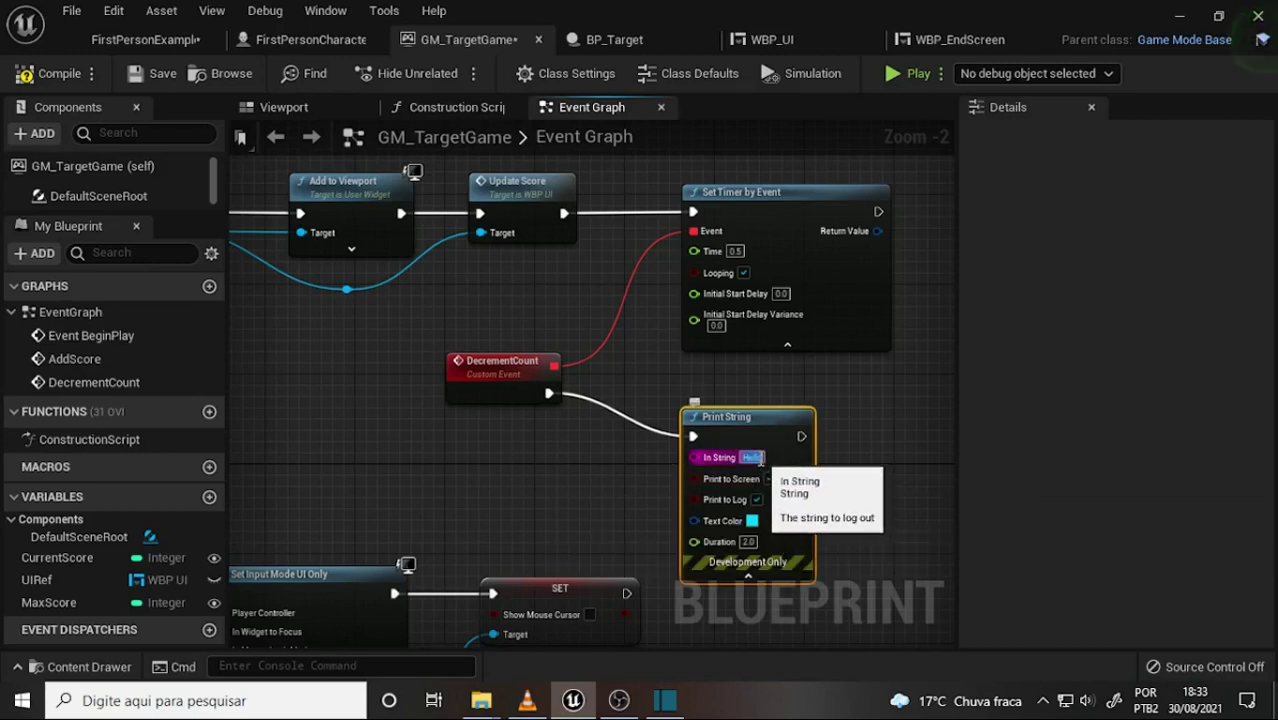
# - Change the Print String's In String from 'Hello' to 'EVENTCALLED'
pyautogui.press('BackSpace')
pyautogui.write('EV')
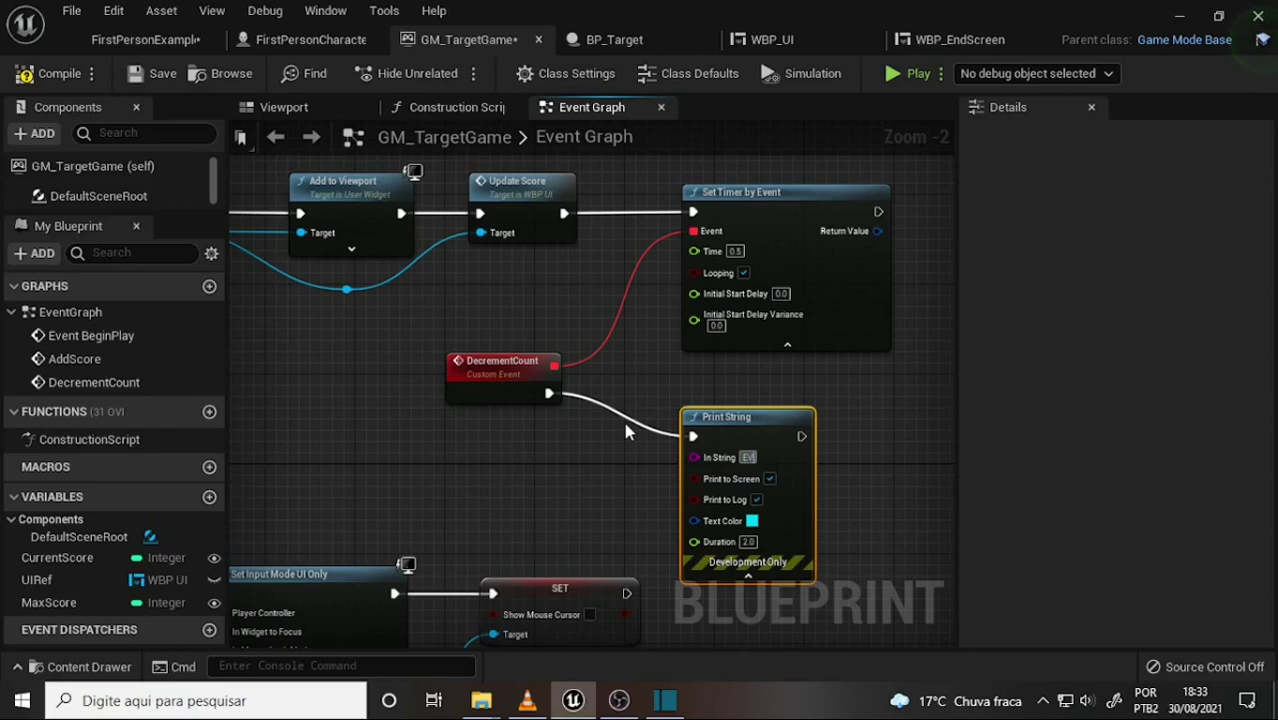
pyautogui.write('ENT')
pyautogui.write(' CALL')
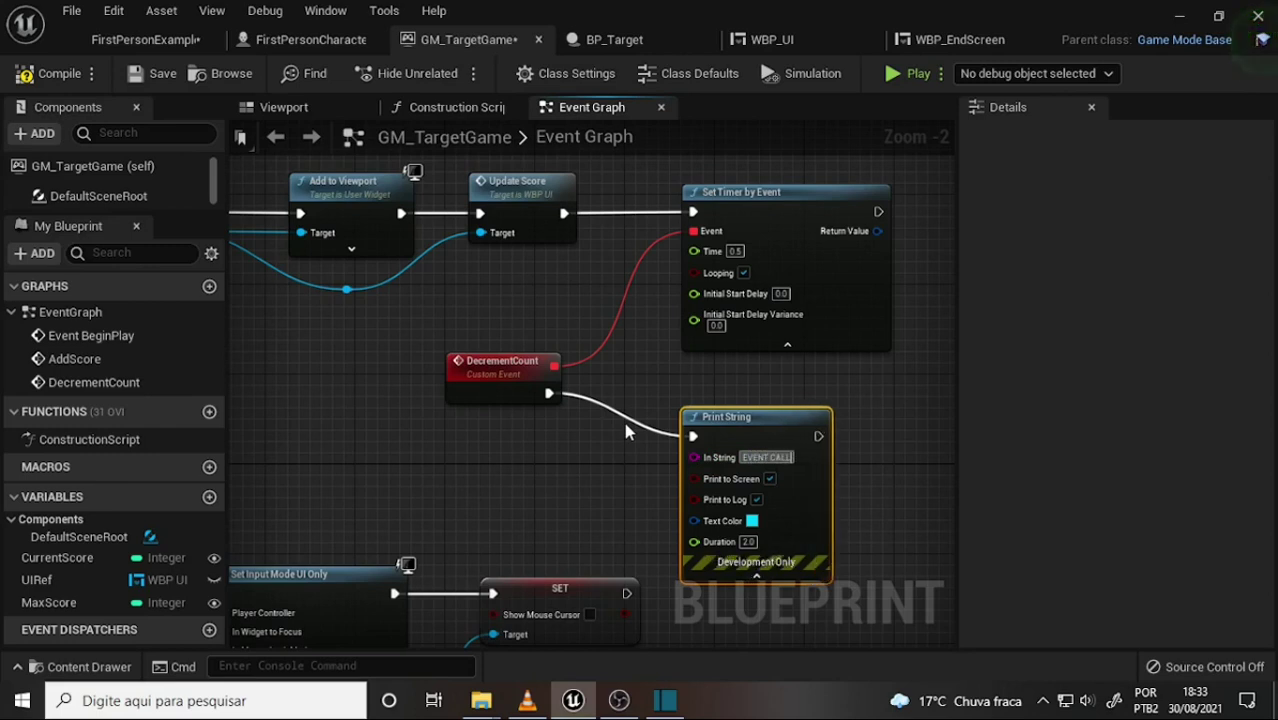
pyautogui.write('ED')
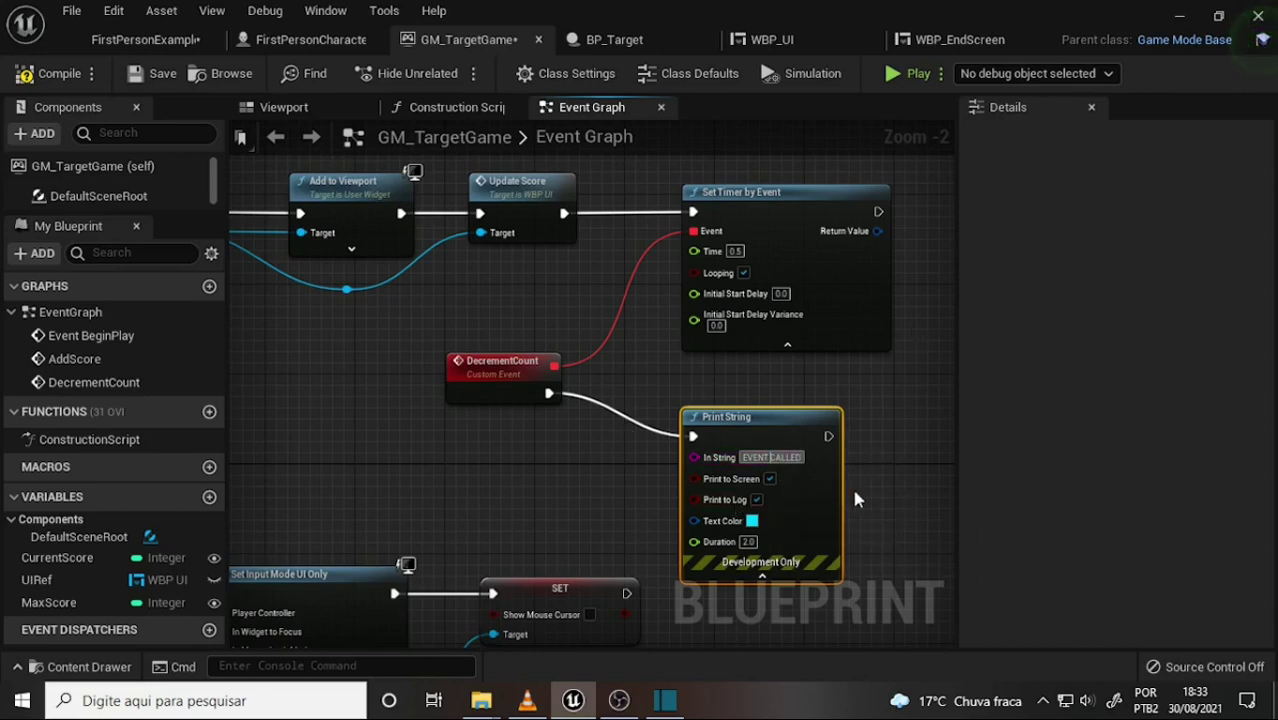
pyautogui.press('BackSpace')
pyautogui.click(890, 489)
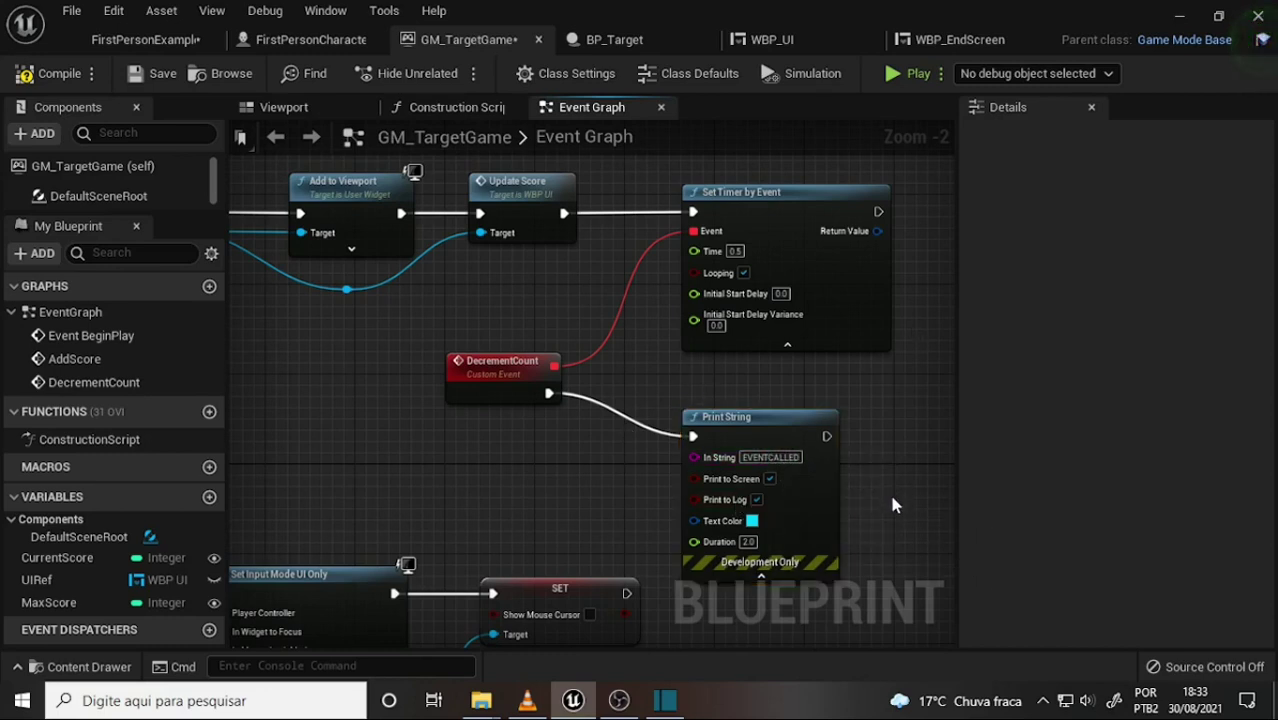
# - Set the Print String text color from cyan to pink
pyautogui.click(752, 521)
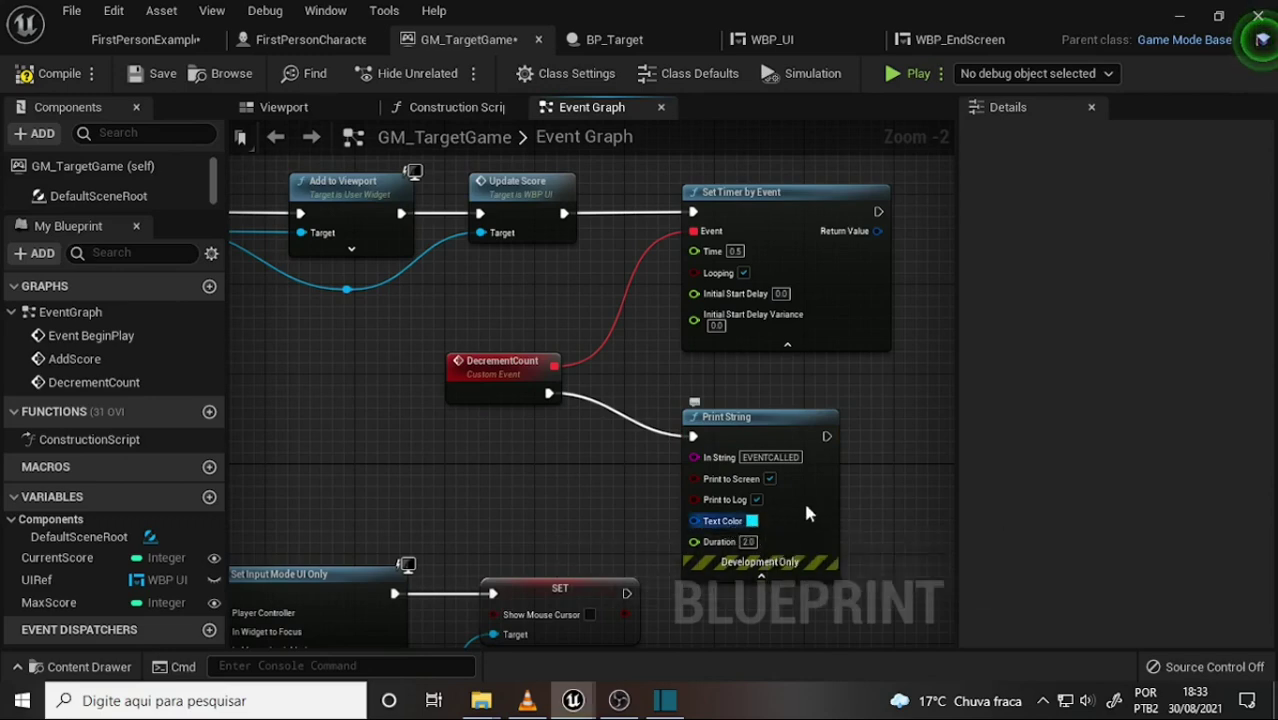
pyautogui.moveTo(880, 360); pyautogui.dragTo(984, 311)
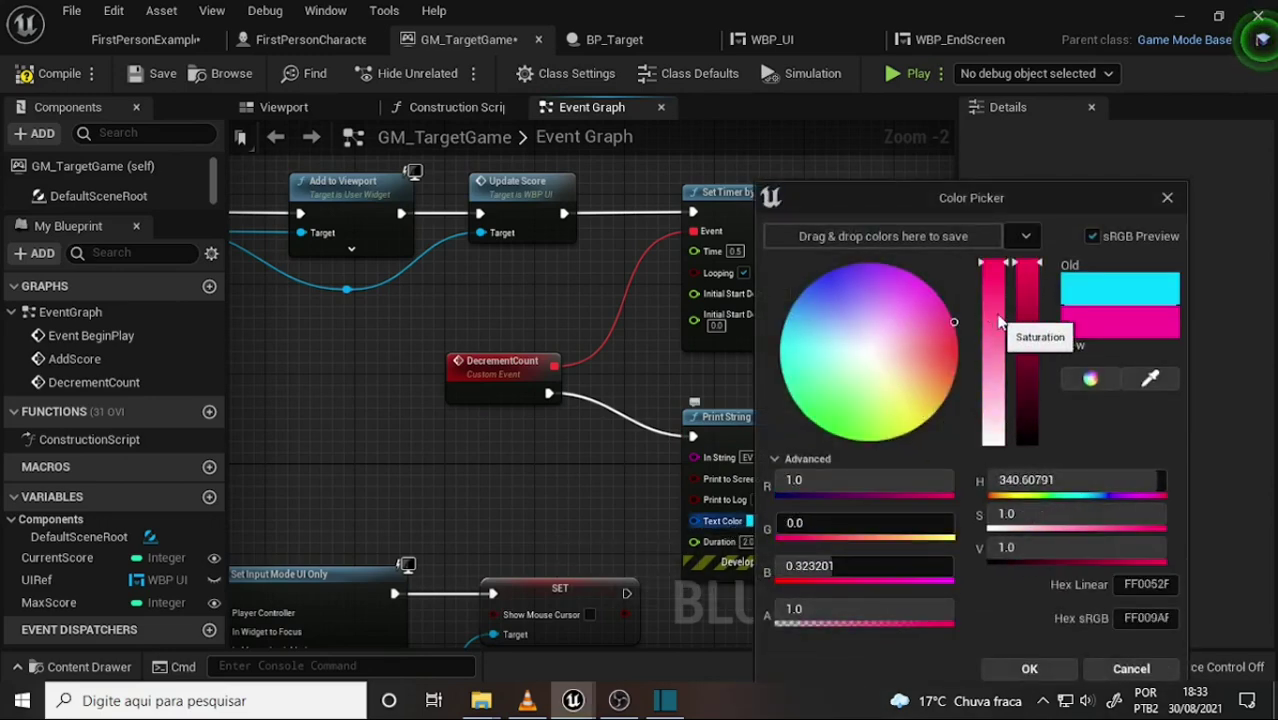
pyautogui.click(1029, 668)
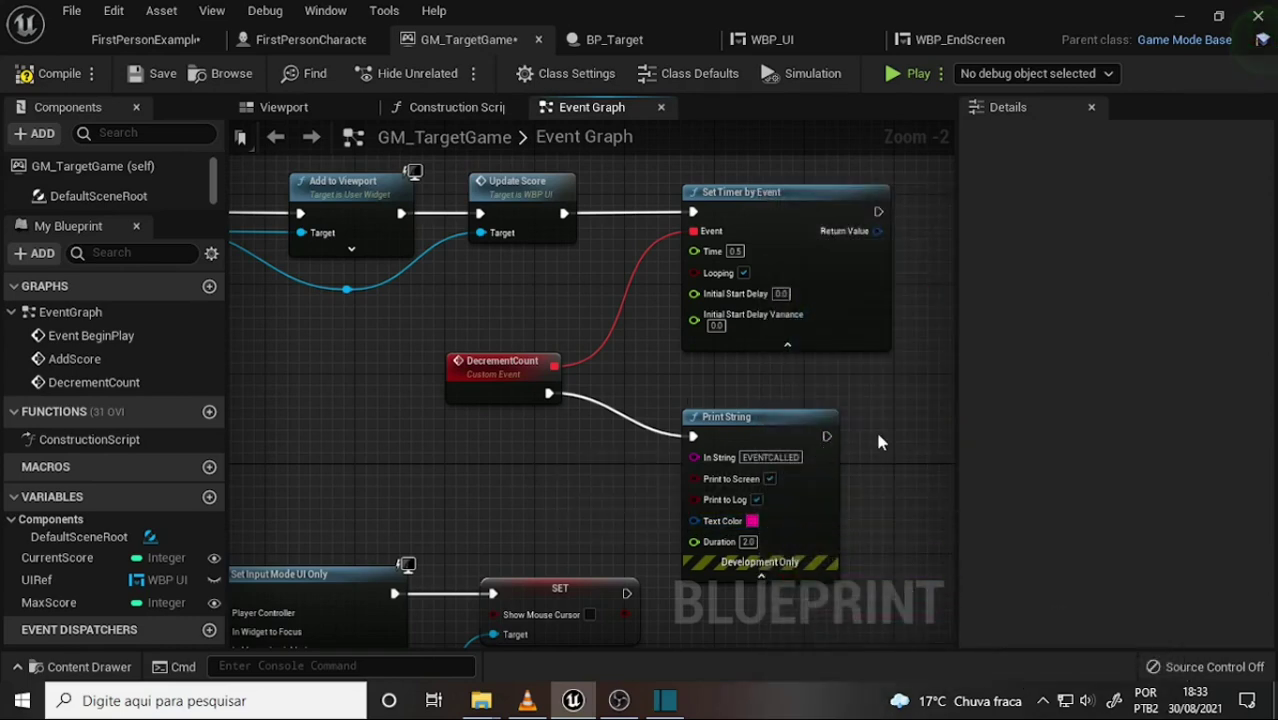
pyautogui.moveTo(875, 428); pyautogui.dragTo(831, 391, button='right')
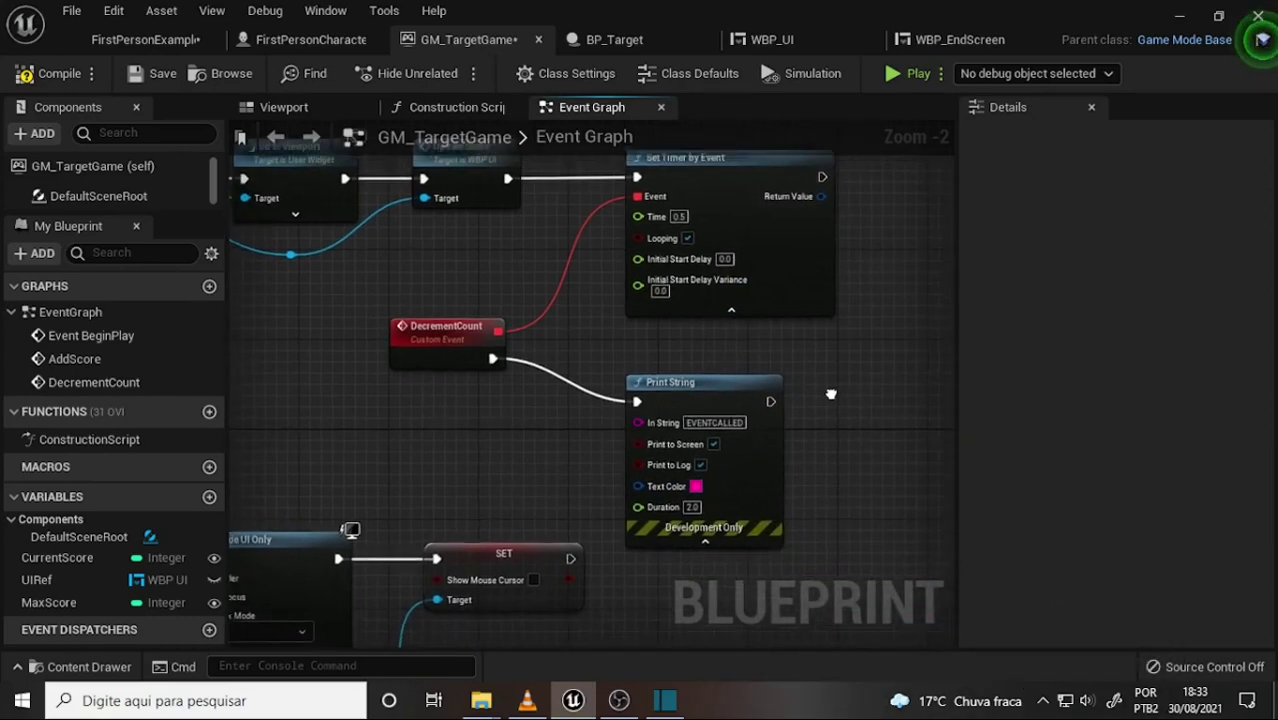
pyautogui.click(527, 700)
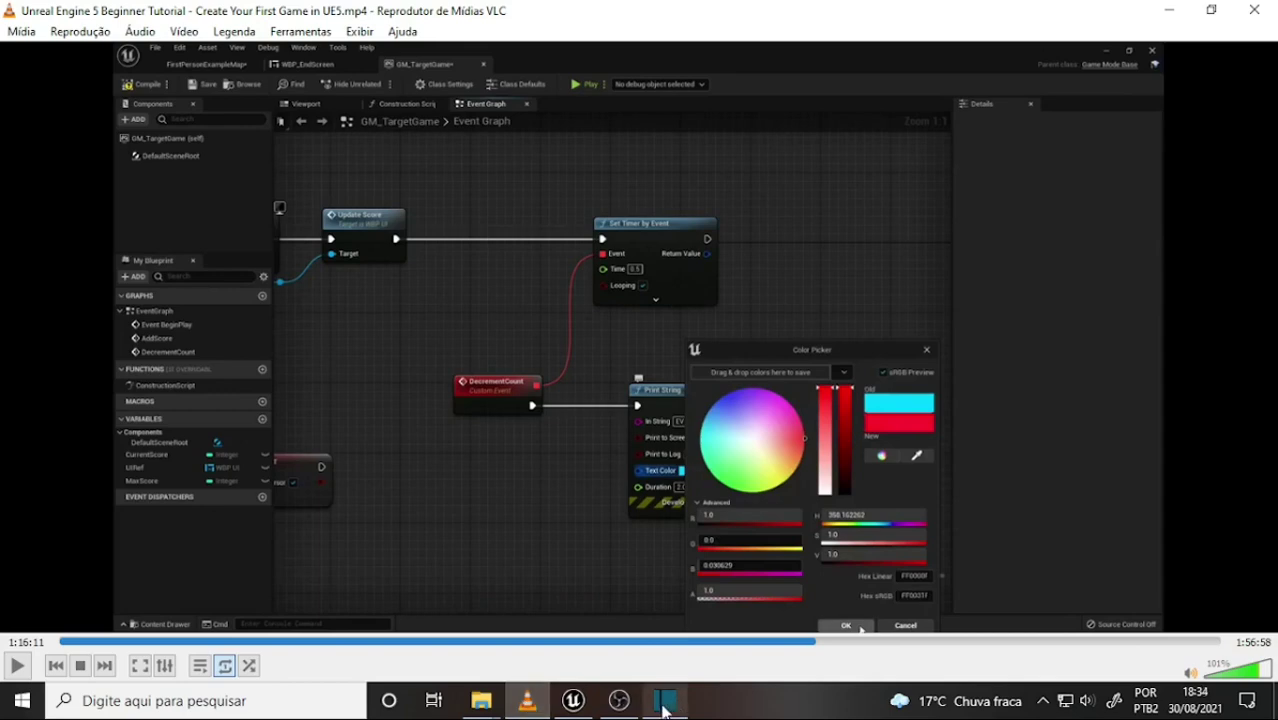
pyautogui.click(617, 700)
pyautogui.click(527, 700)
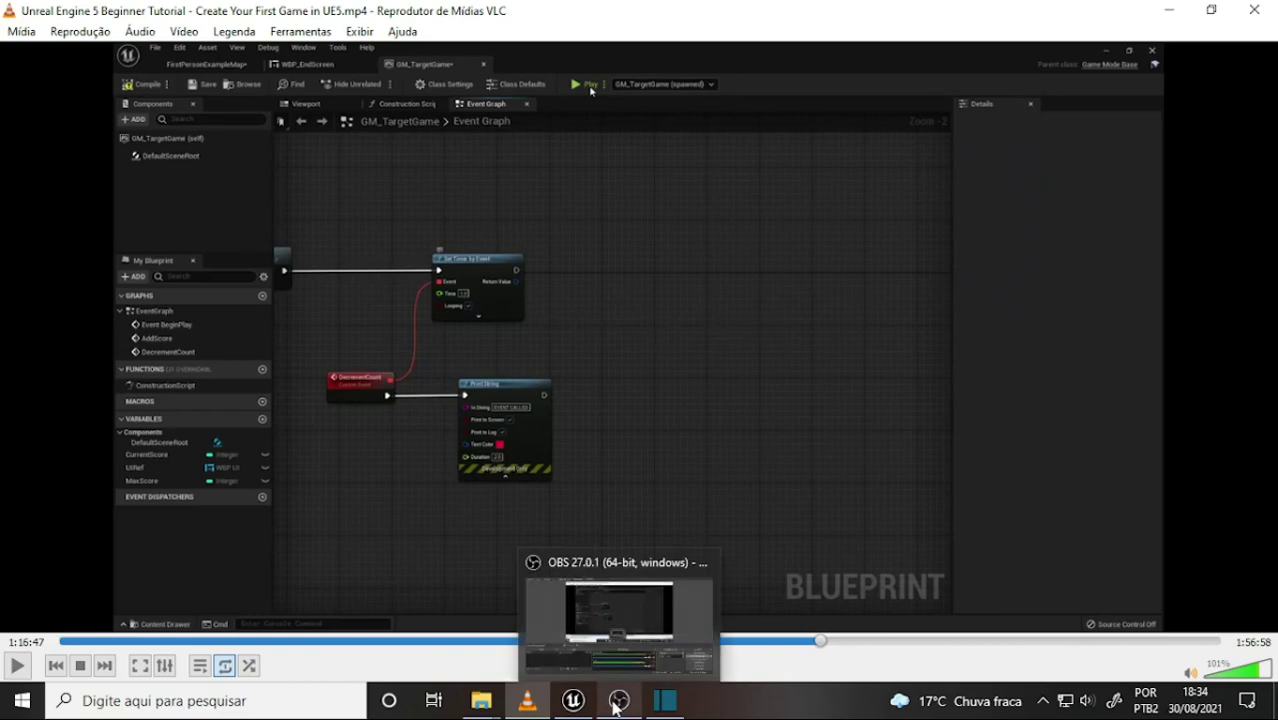
pyautogui.click(548, 686)
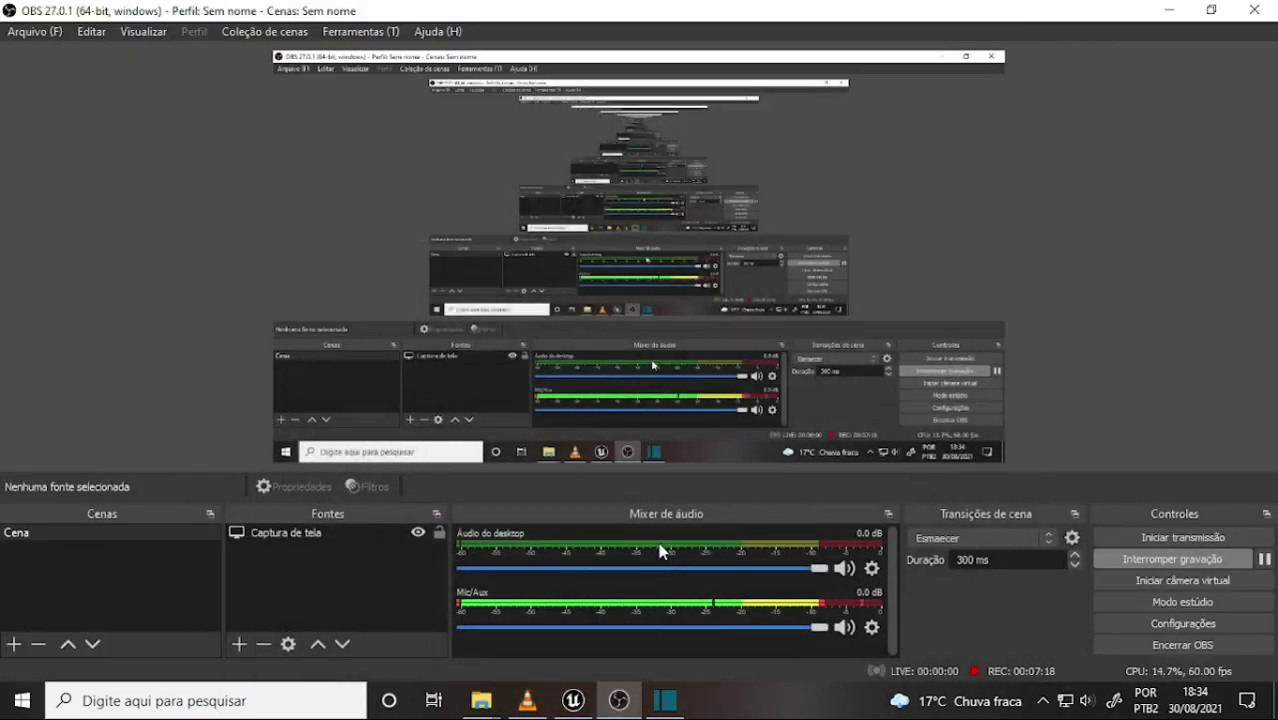
pyautogui.click(573, 698)
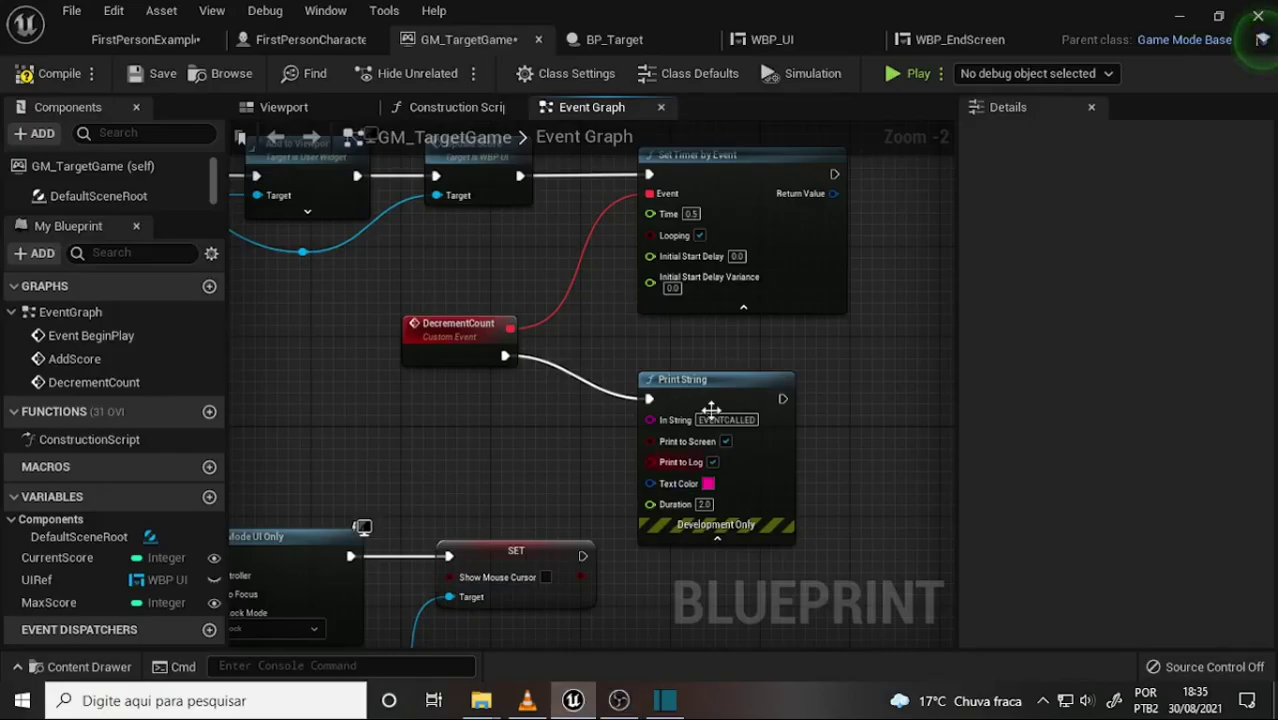
# - Change the timer's Time to 1 and the printed message to 'EVENT CALLED'
pyautogui.click(695, 213)
pyautogui.write('1')
pyautogui.press('Return')
pyautogui.click(727, 420)
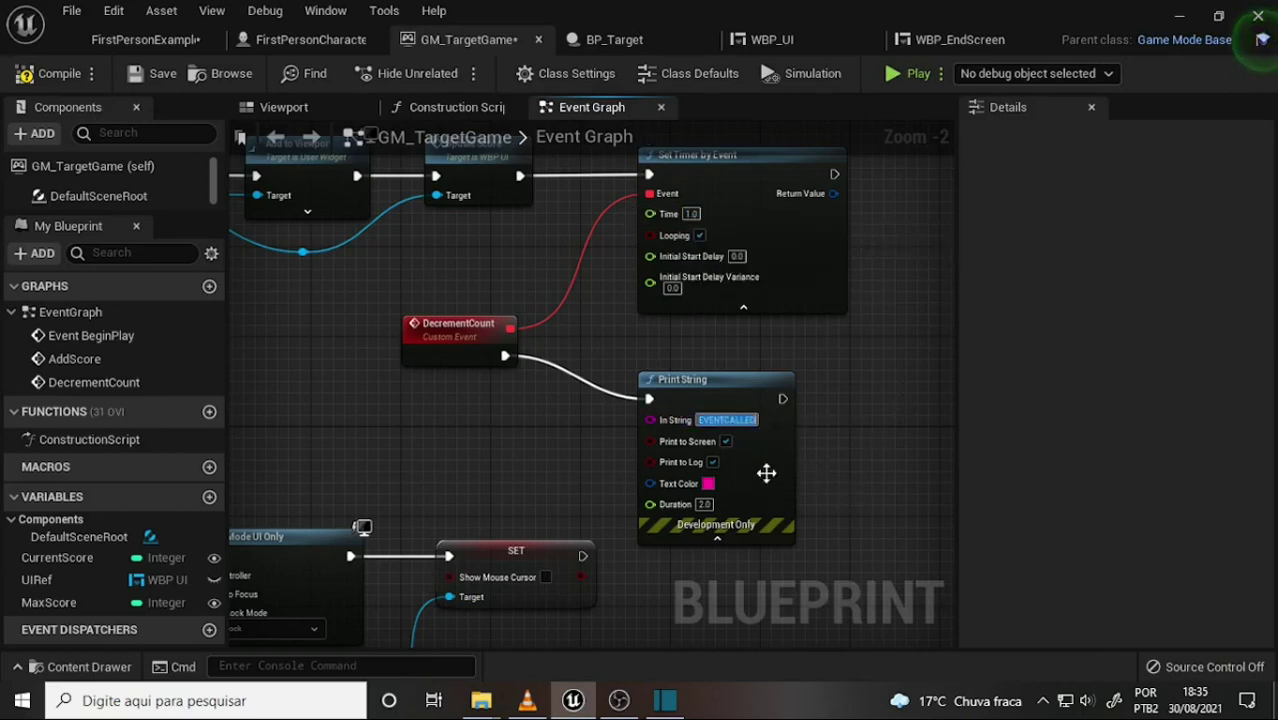
pyautogui.write('EVENT CALLED')
pyautogui.press('Return')
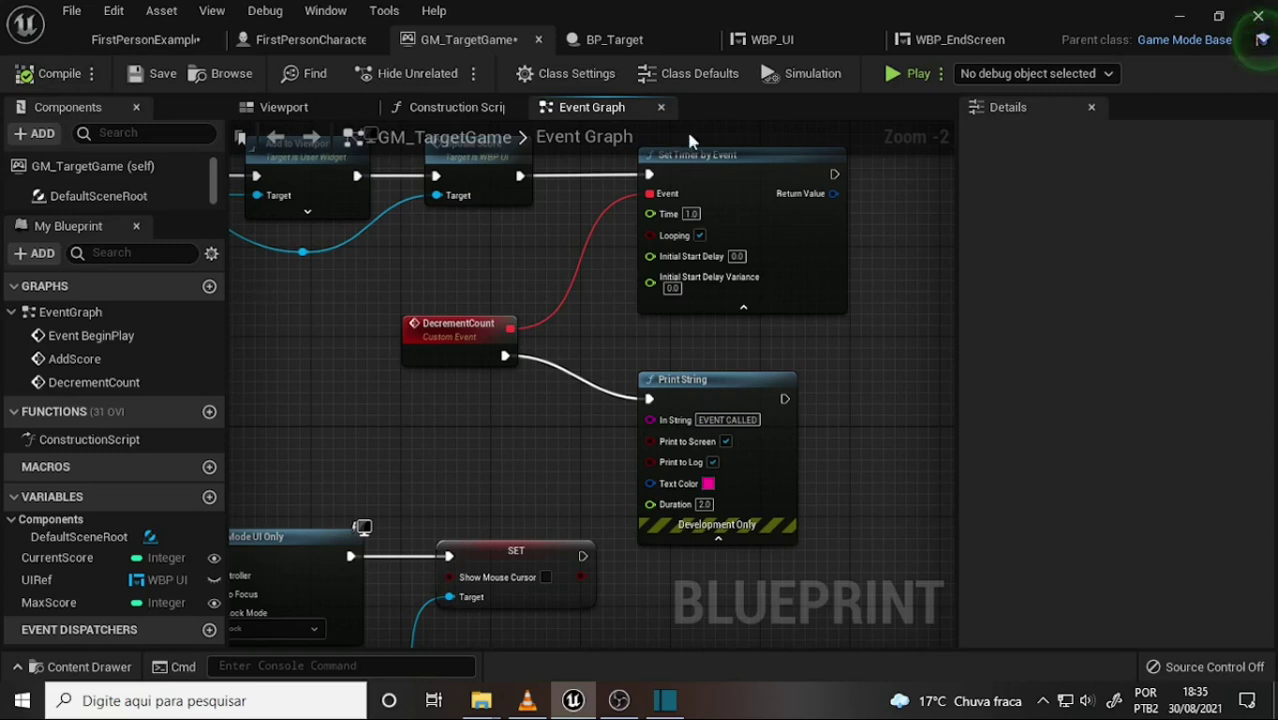
# - Playtest: shoot all four targets to win, restart, shoot two more, then stop play
pyautogui.click(908, 75)
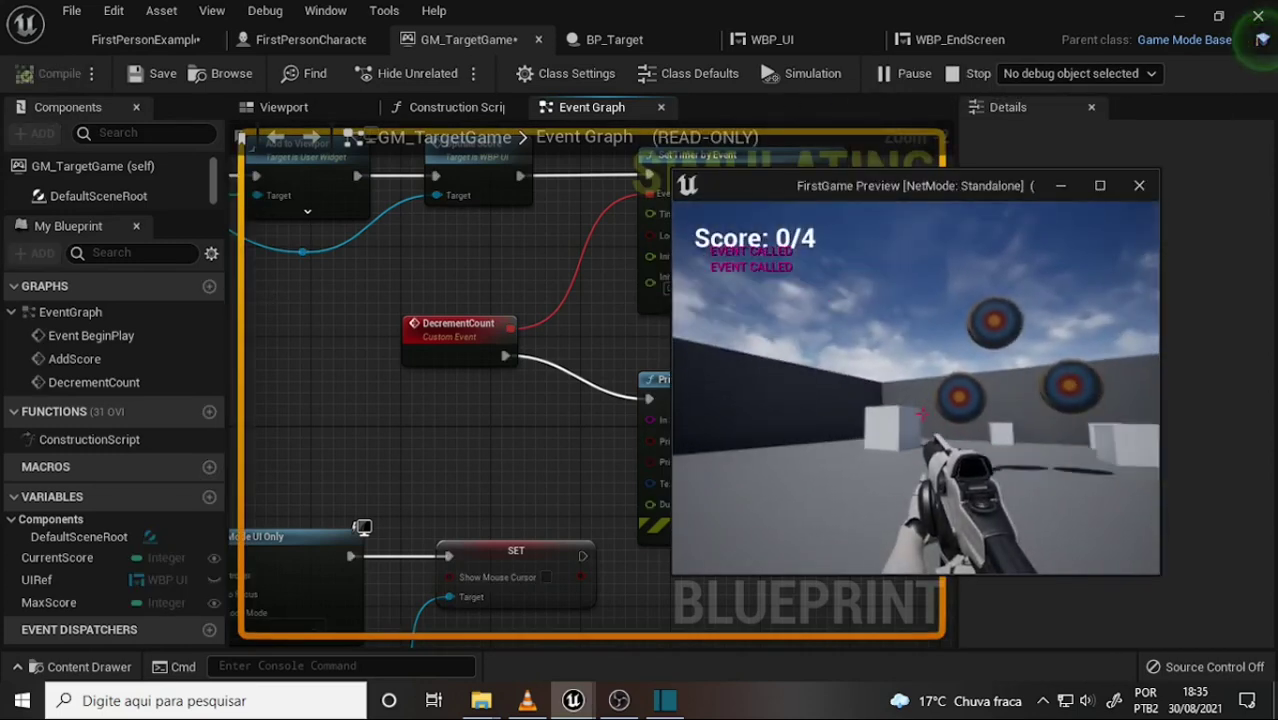
pyautogui.click(922, 413)
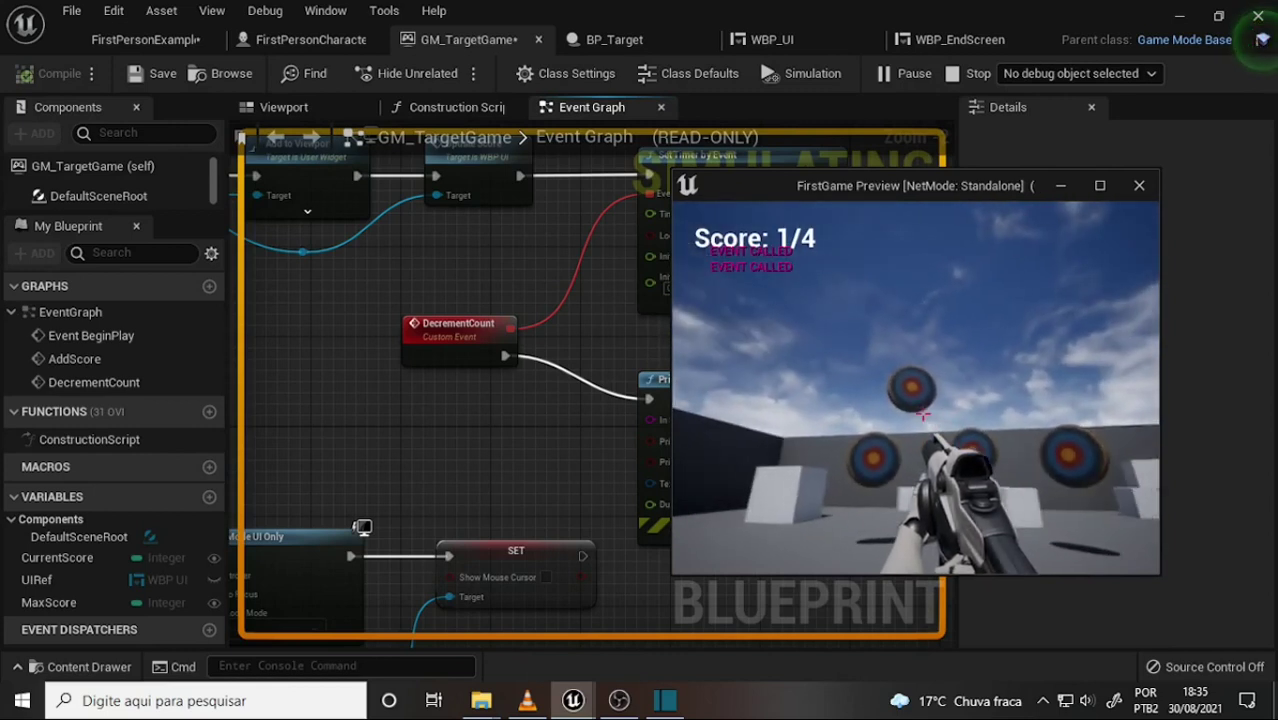
pyautogui.click(922, 413)
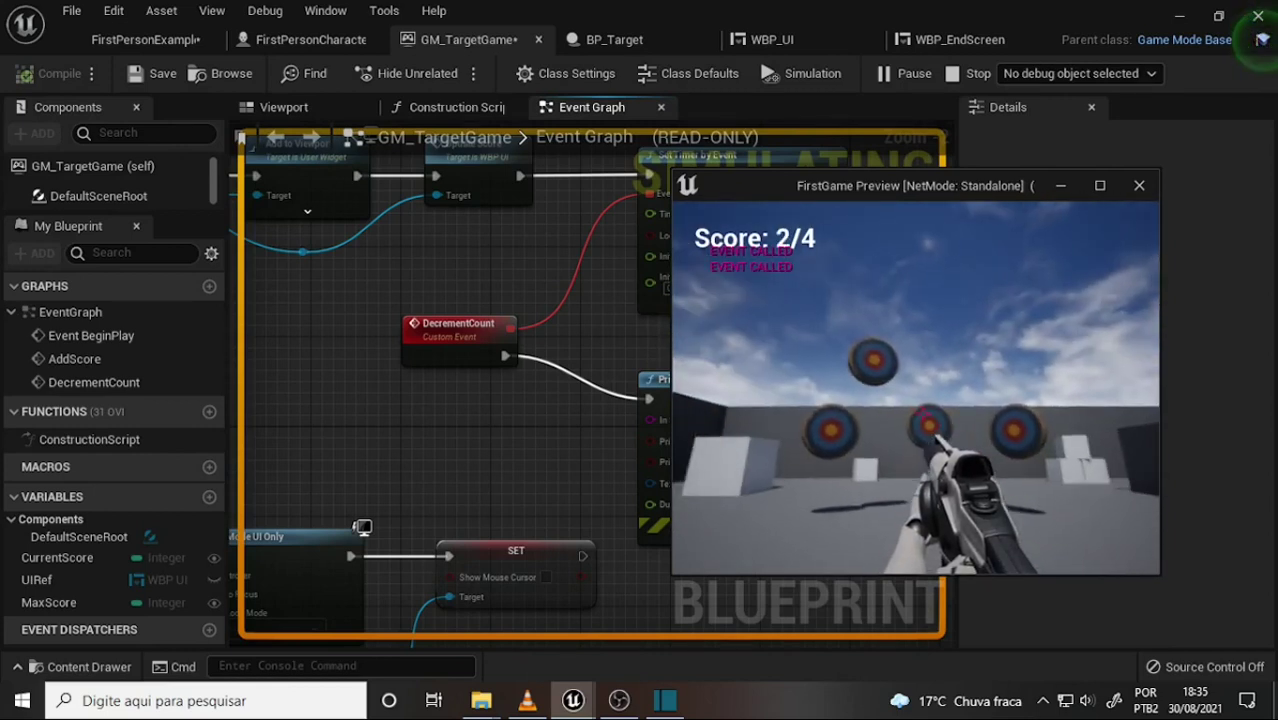
pyautogui.click(922, 413)
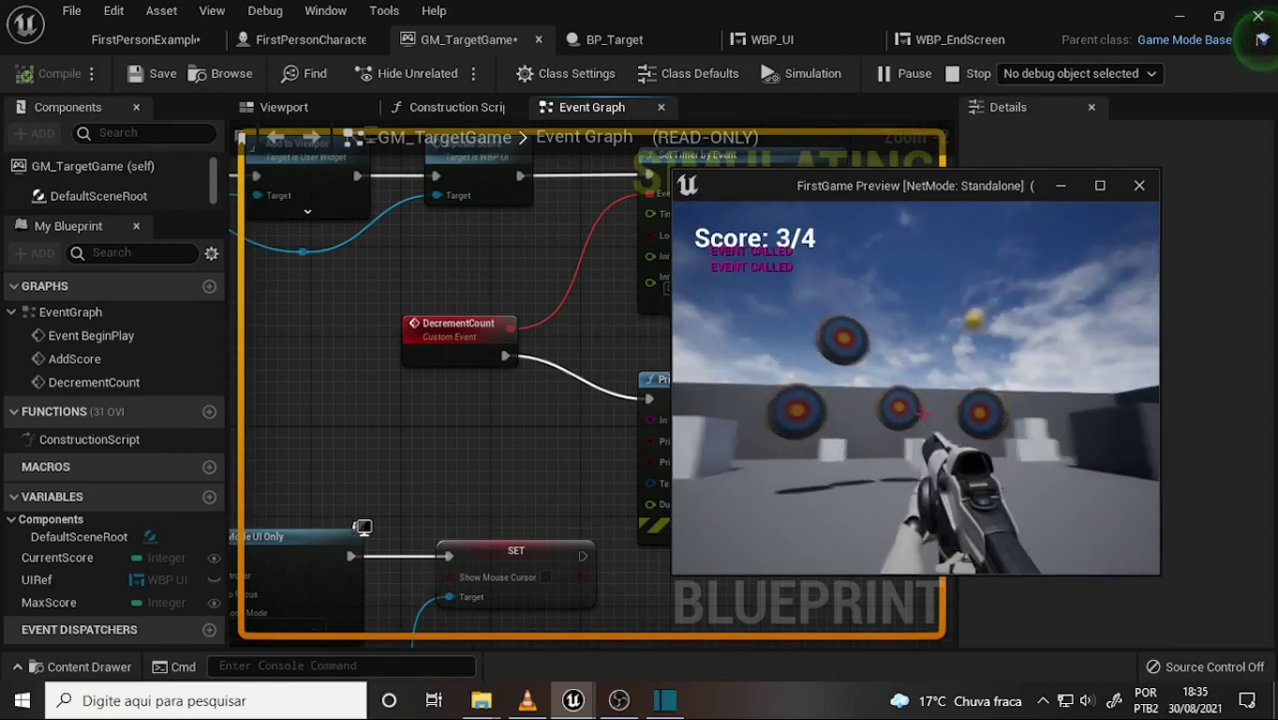
pyautogui.click(922, 413)
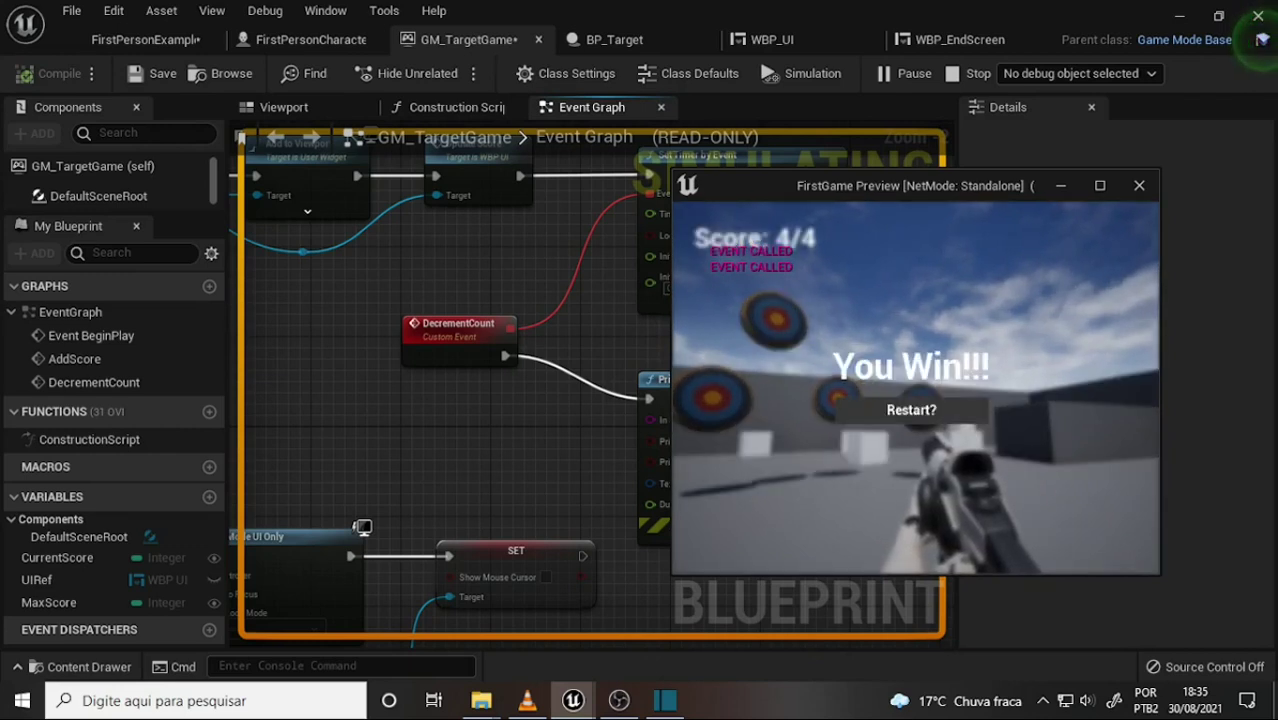
pyautogui.click(914, 409)
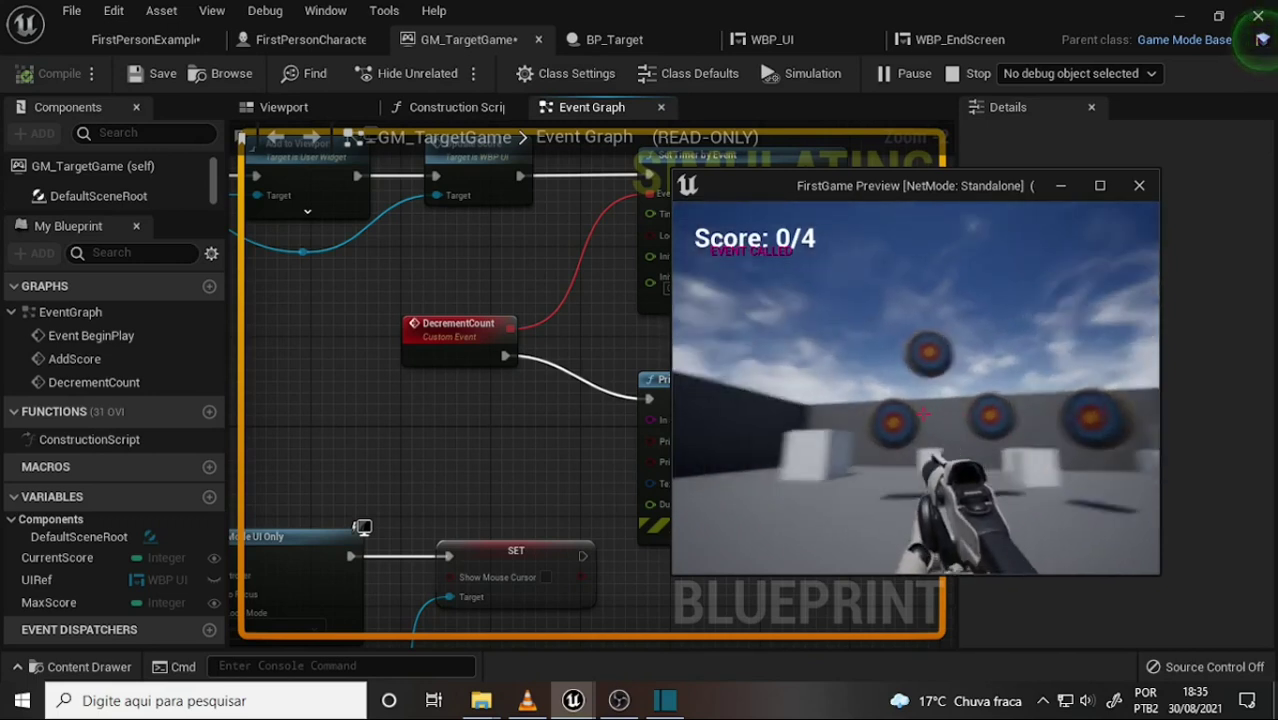
pyautogui.click(922, 413)
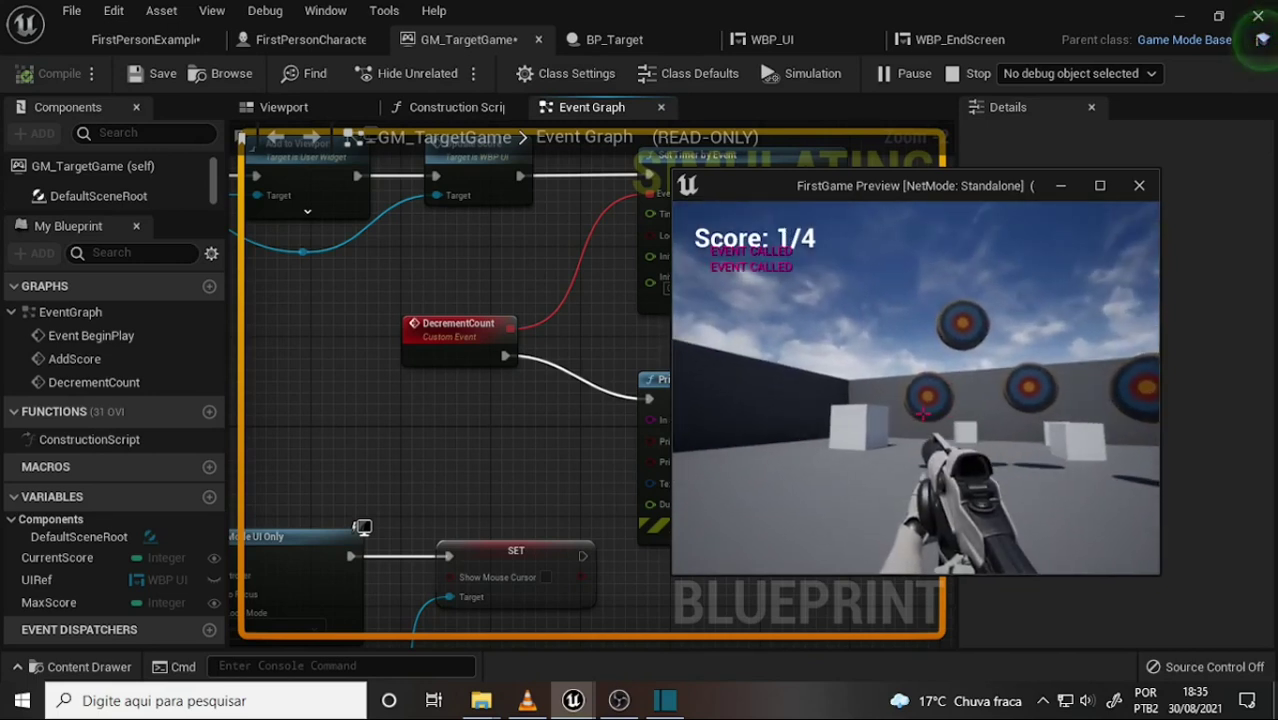
pyautogui.click(922, 413)
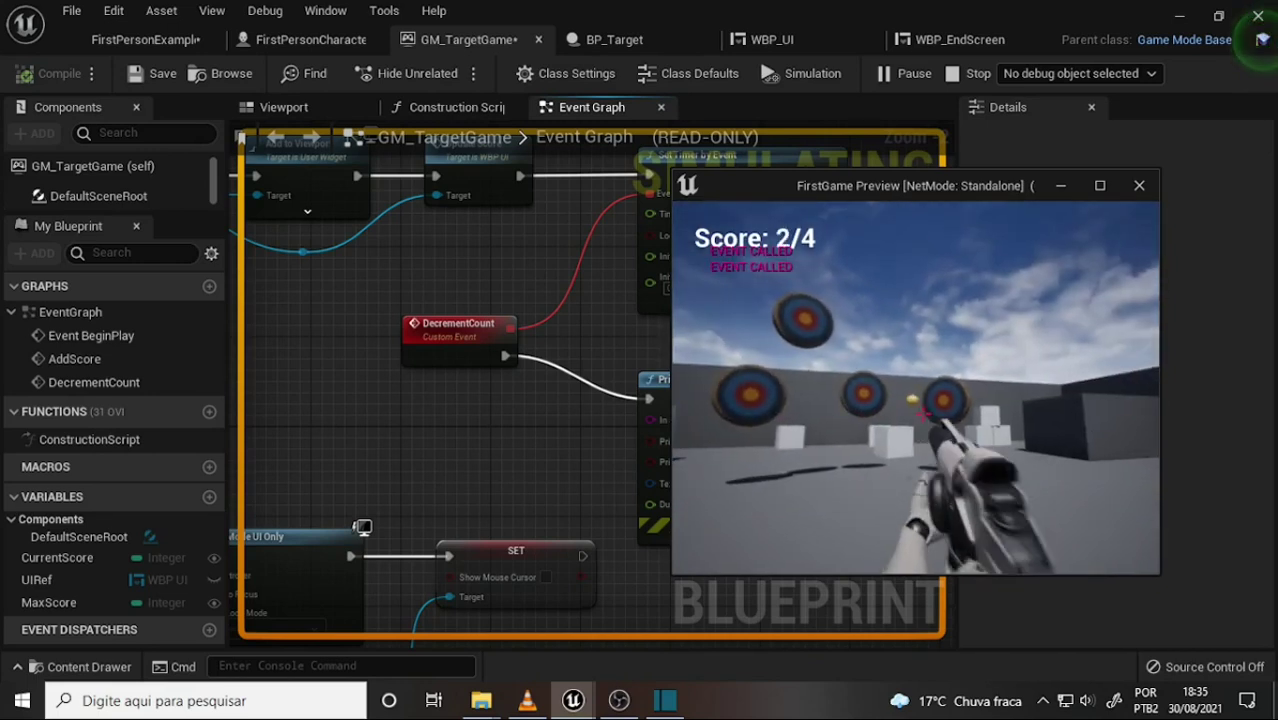
pyautogui.press('Escape')
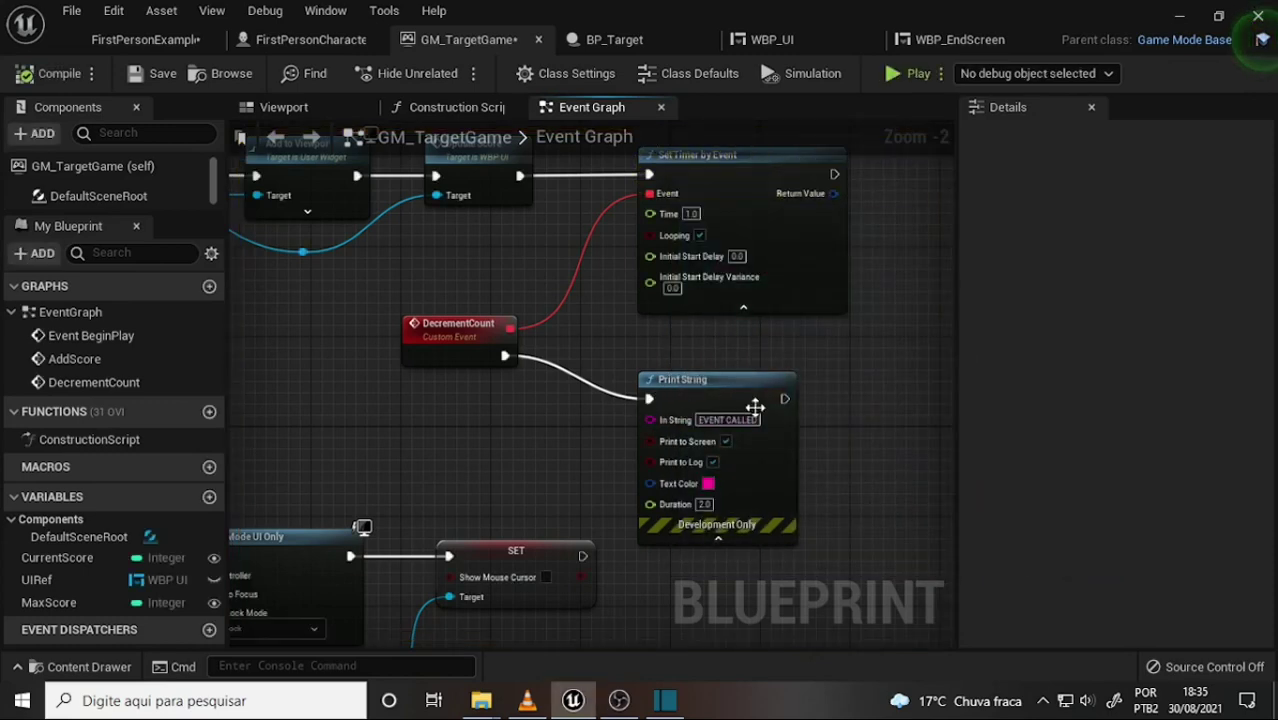
# - Recentre the timer nodes and check the tutorial video in VLC
pyautogui.scroll(-2, 816, 364)
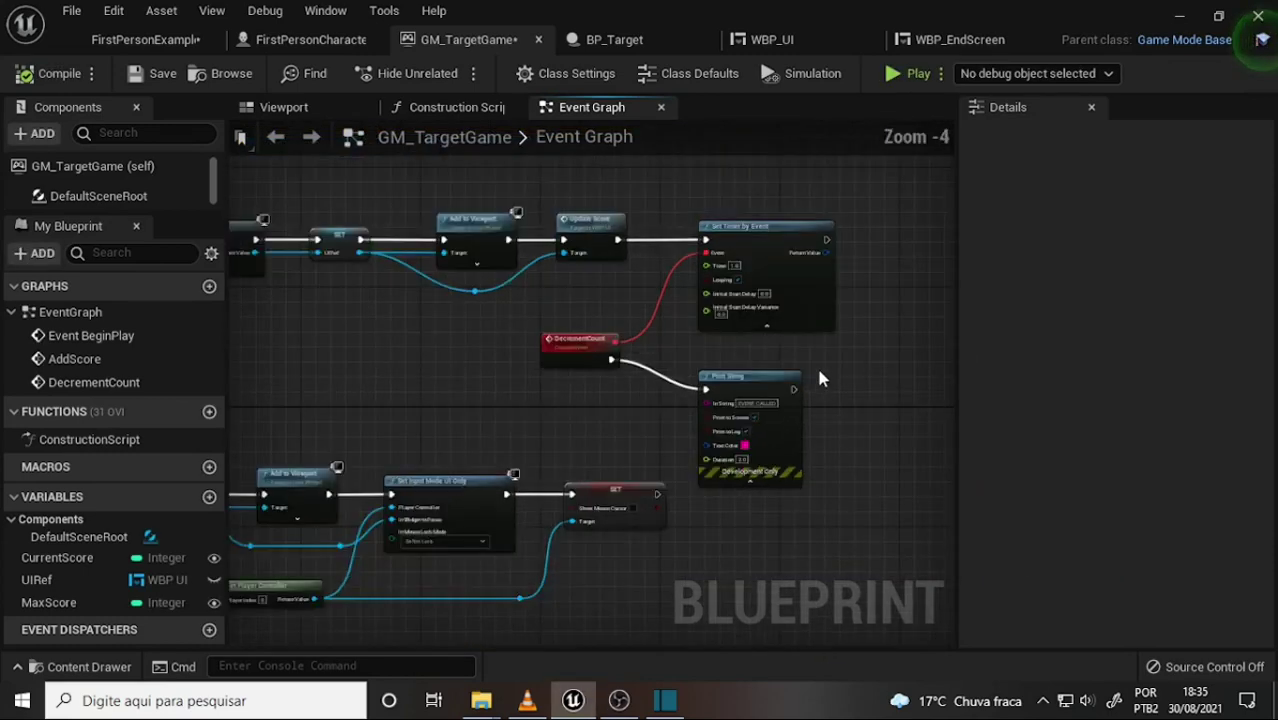
pyautogui.scroll(1, 816, 364)
pyautogui.moveTo(821, 360)
pyautogui.mouseDown(button='right')
pyautogui.moveTo(750, 355)
pyautogui.moveTo(768, 362)
pyautogui.mouseUp(button='right')
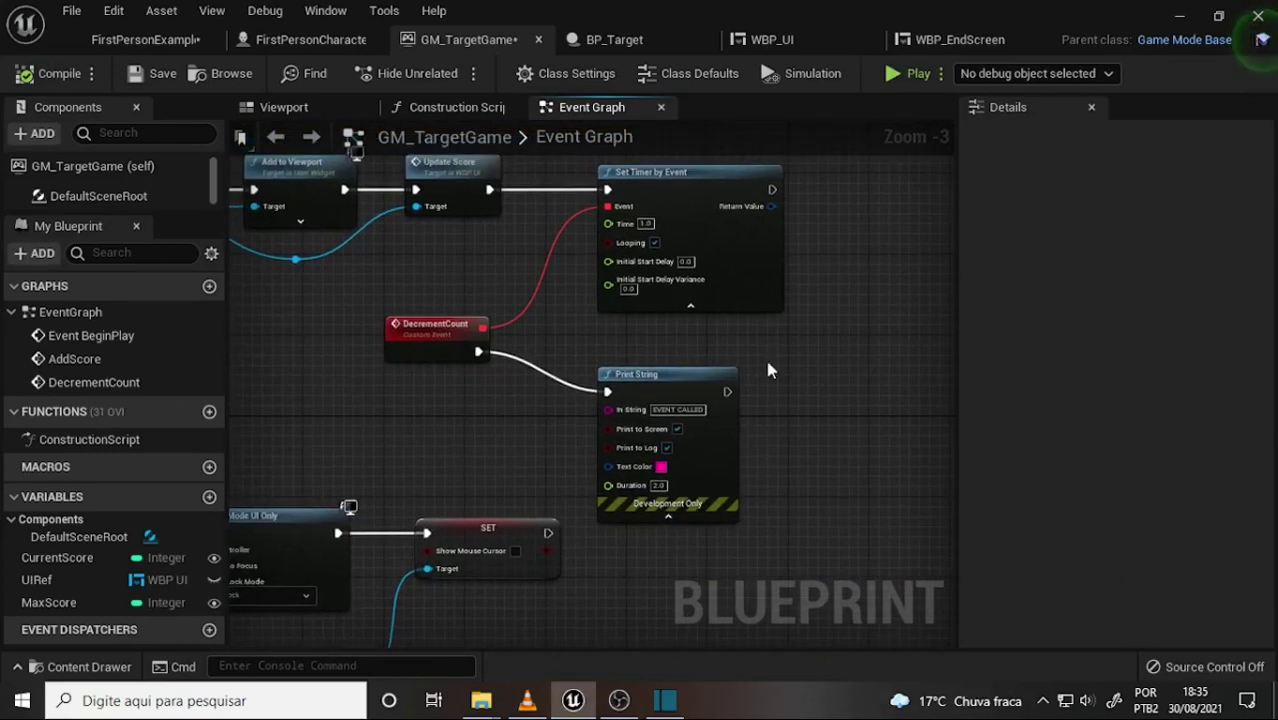
pyautogui.click(619, 700)
pyautogui.click(527, 700)
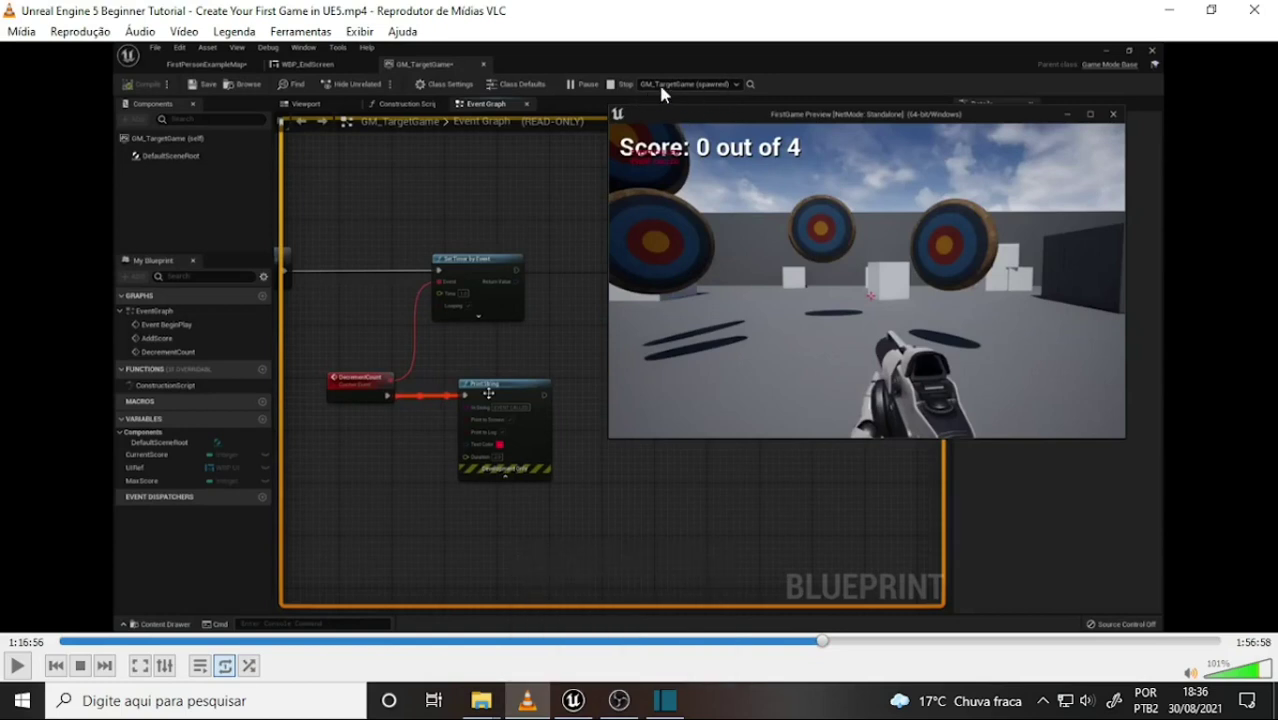
pyautogui.click(573, 700)
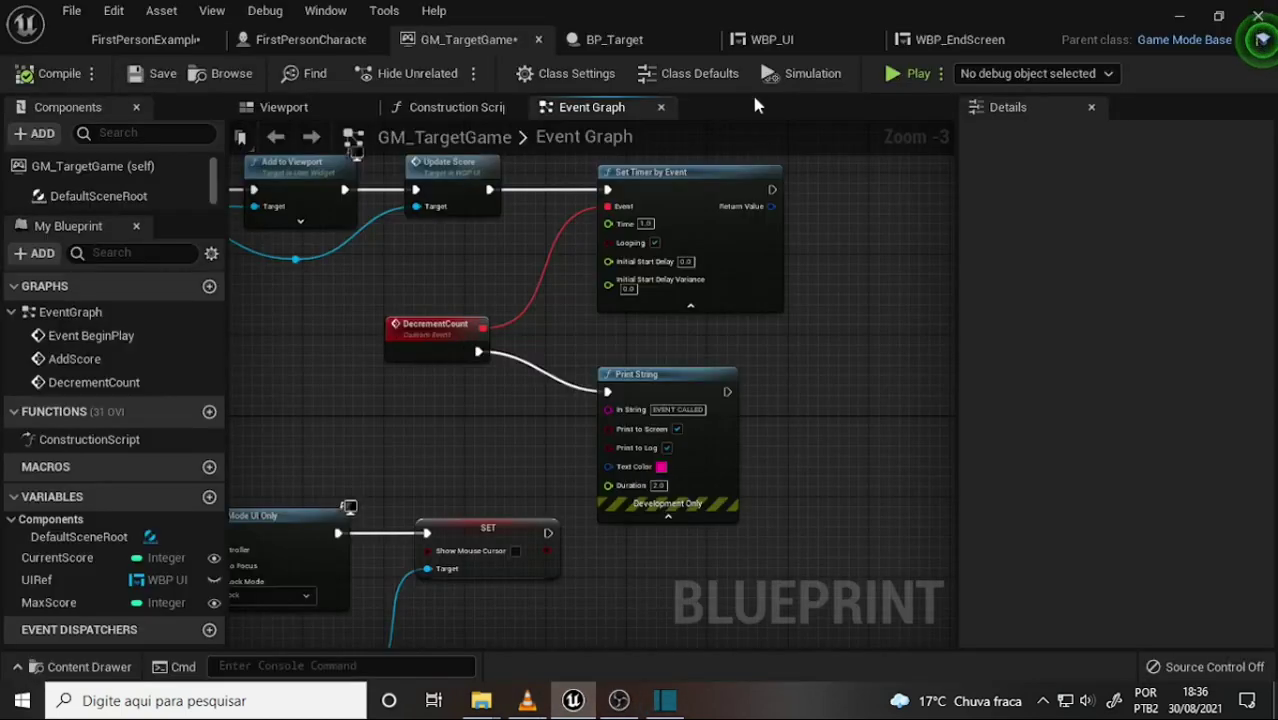
# - Look over the debug object list, select DecrementCount, and start Play with Alt+P
pyautogui.click(1107, 75)
pyautogui.click(860, 215)
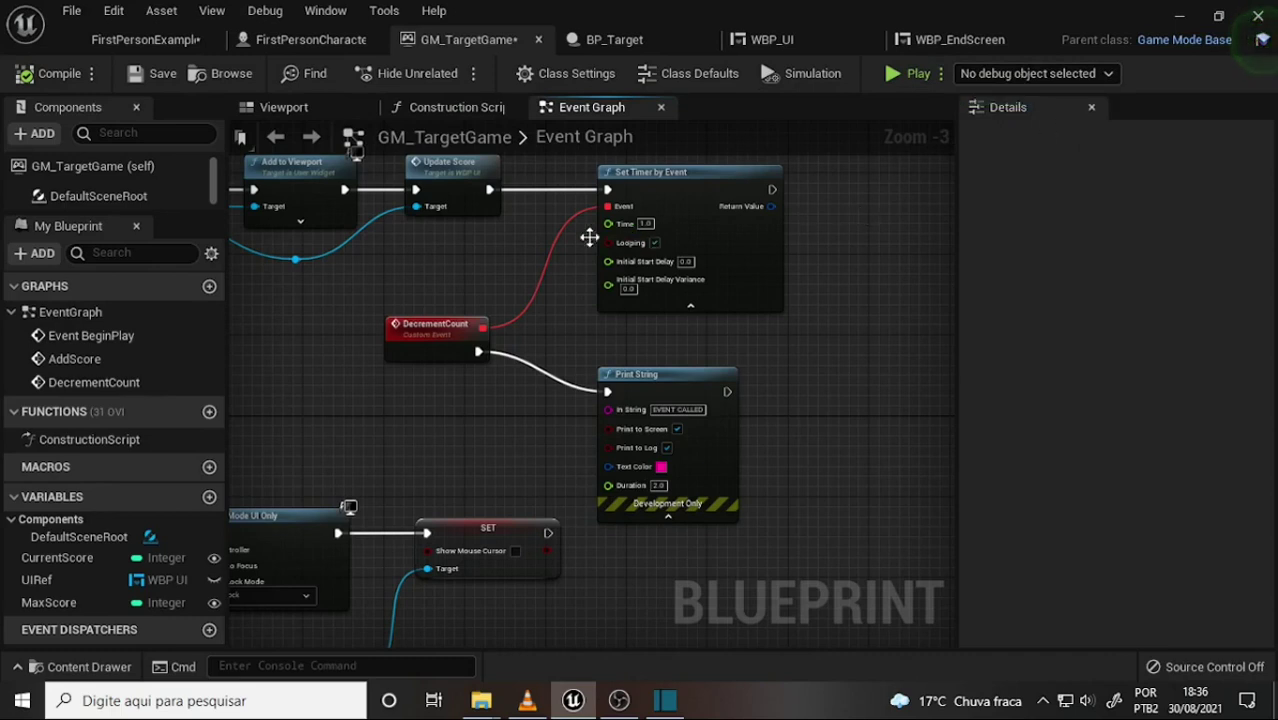
pyautogui.click(436, 328)
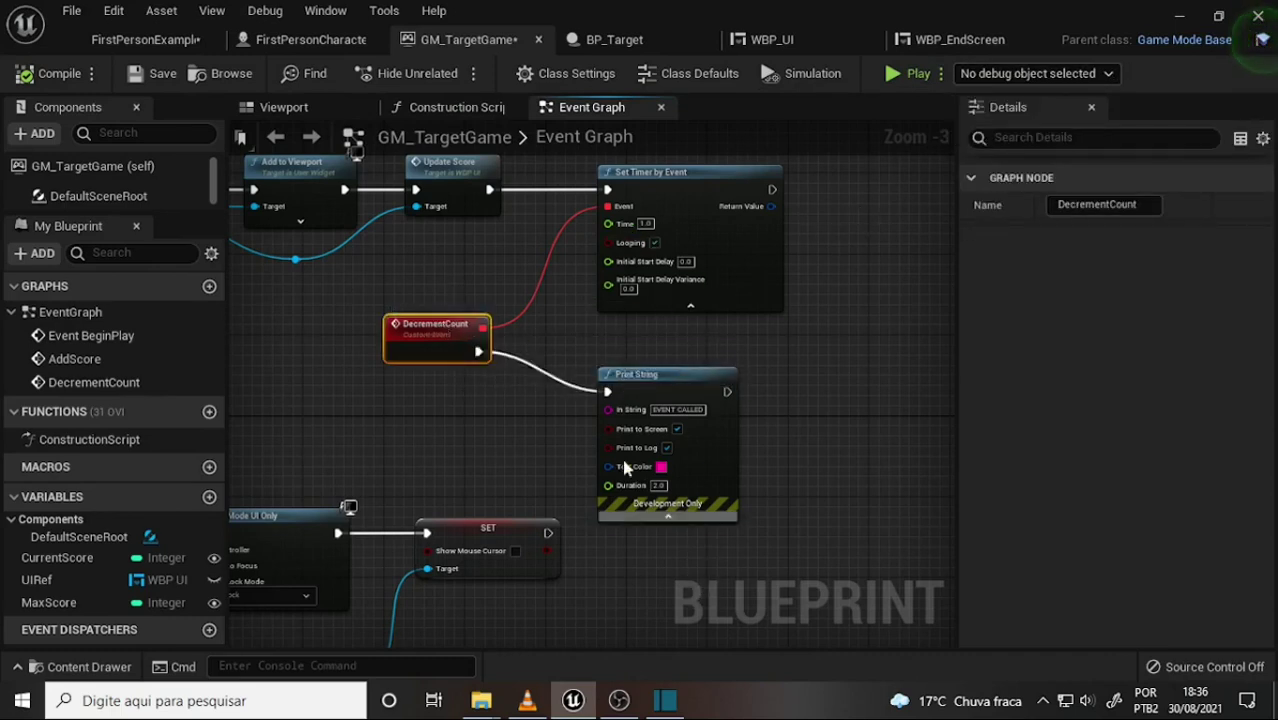
pyautogui.click(1108, 77)
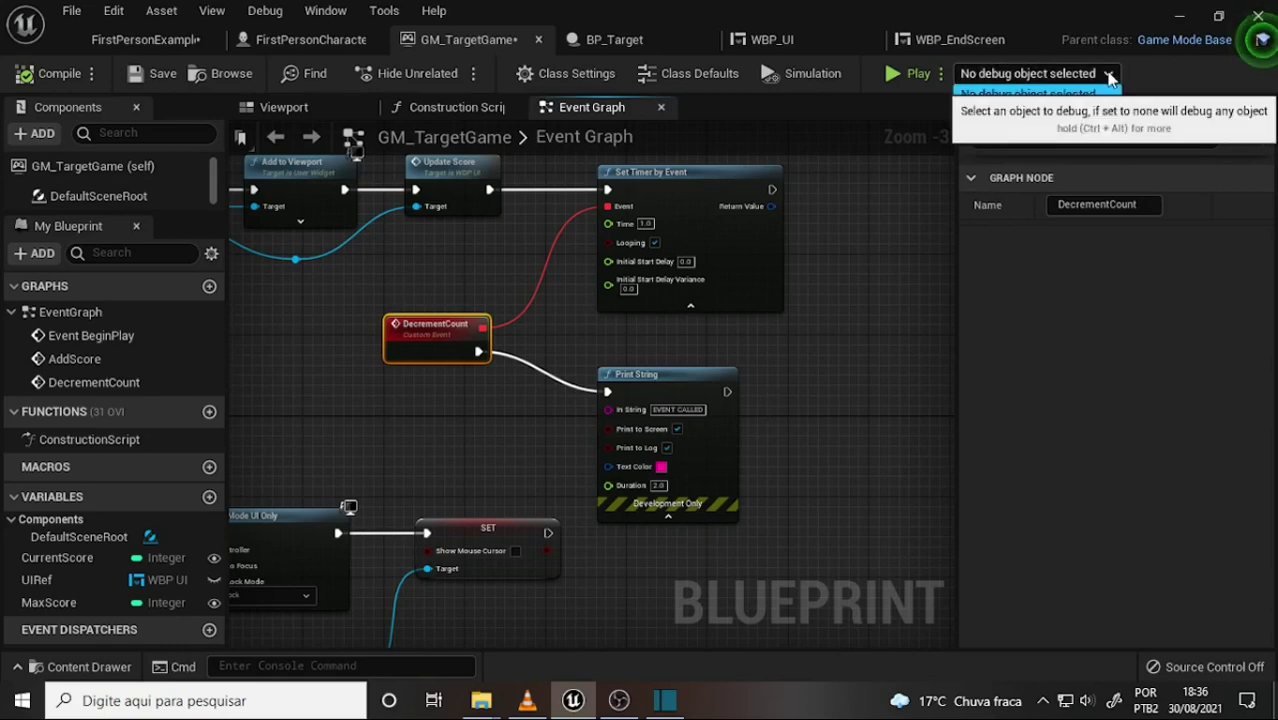
pyautogui.click(870, 313)
pyautogui.hotkey('alt', 'p')
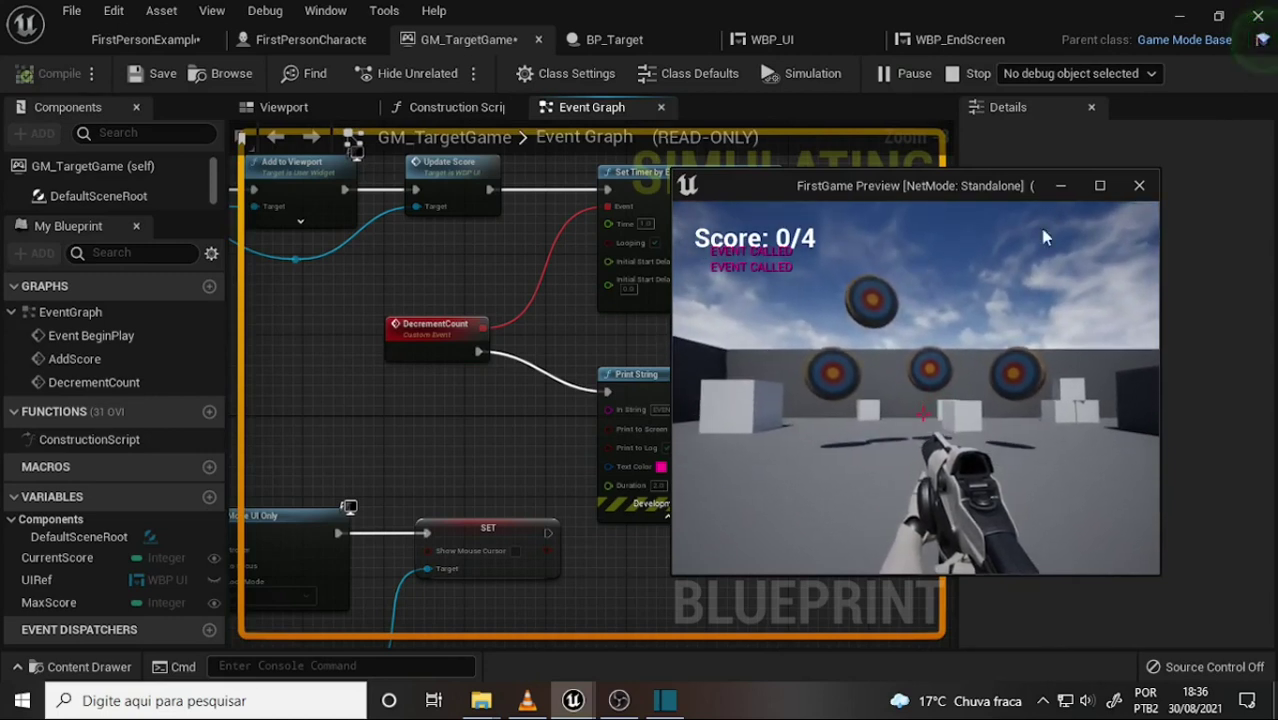
# - Set the debug object to the spawned GM_TargetGame instance, then stop the game
pyautogui.hotkey('shift', 'F1')
pyautogui.click(1152, 74)
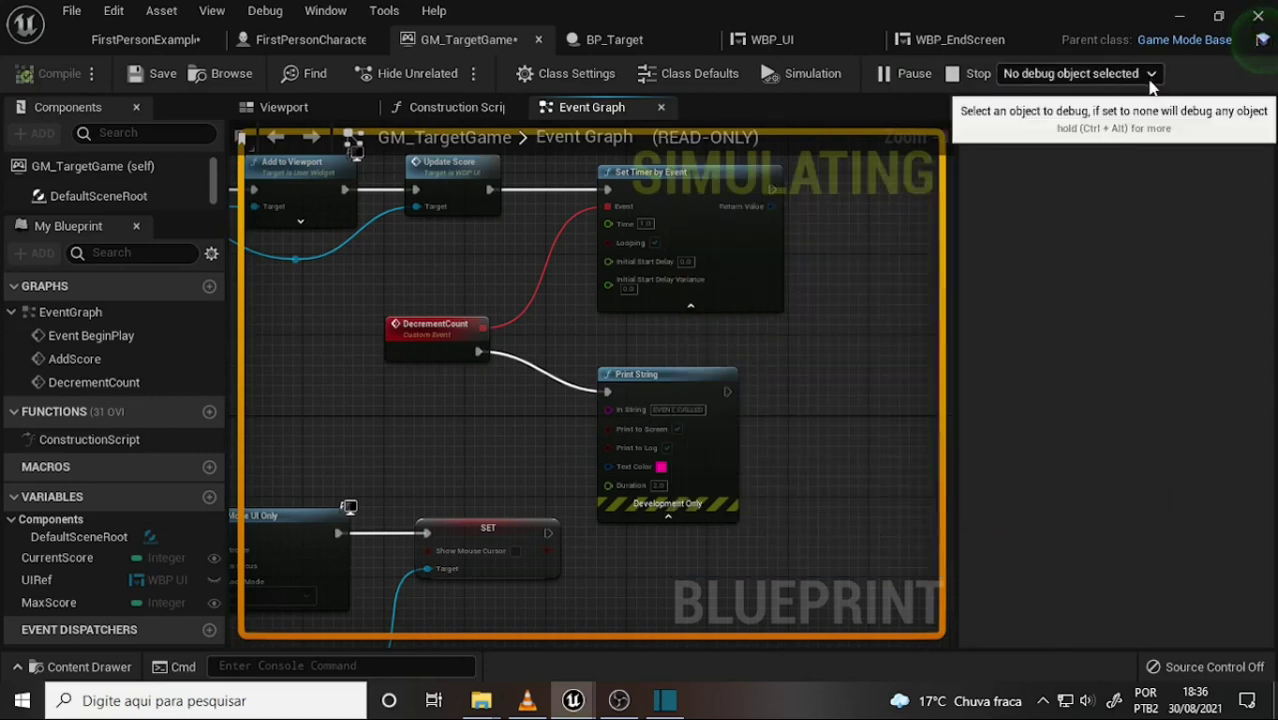
pyautogui.click(1150, 75)
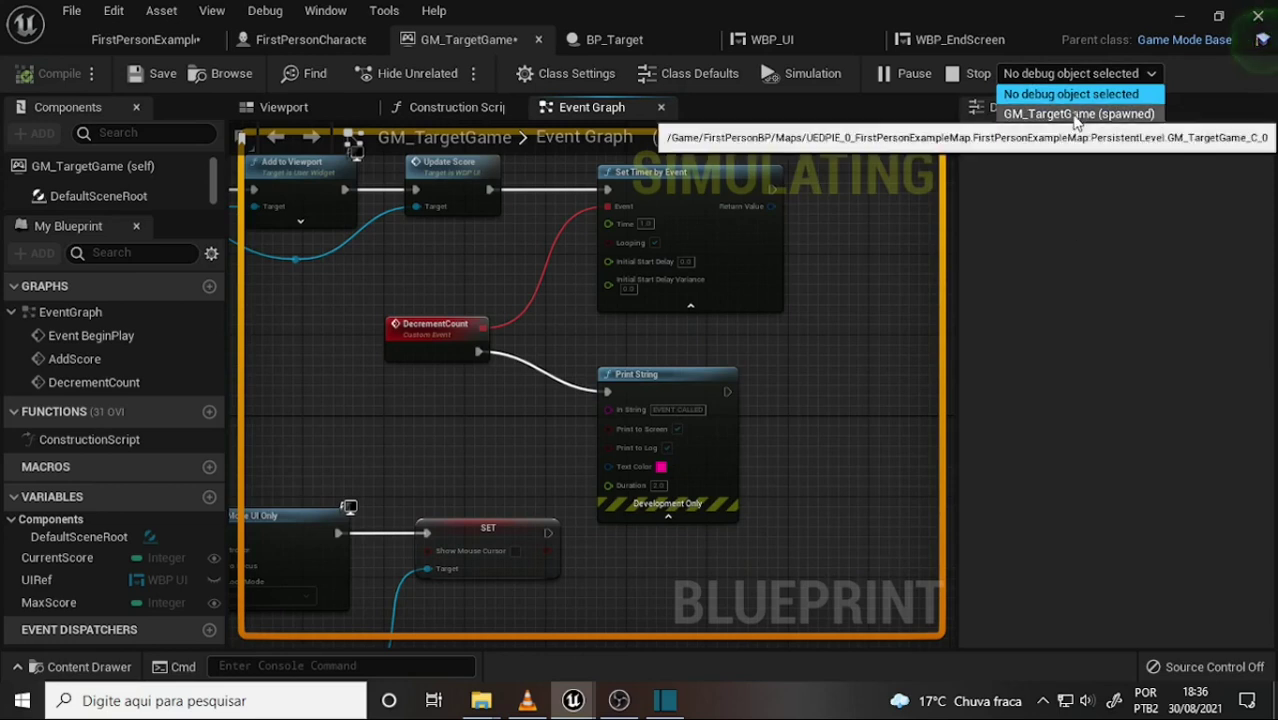
pyautogui.click(1077, 115)
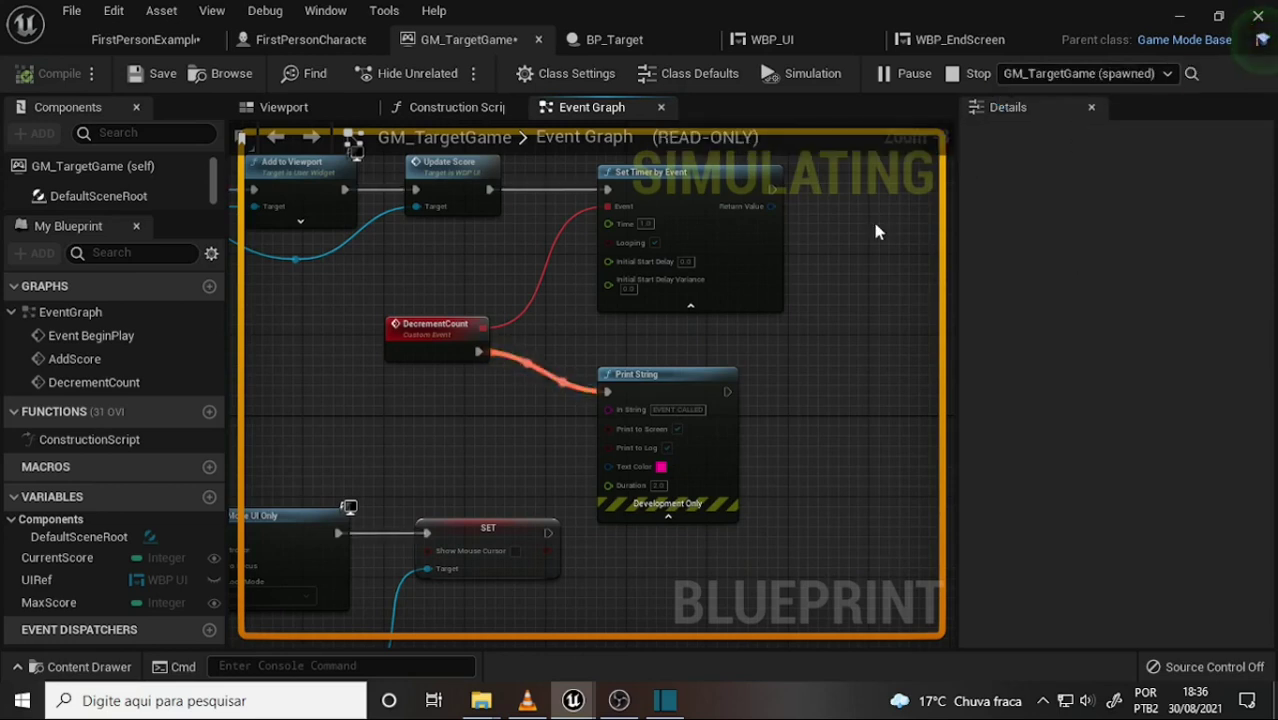
pyautogui.press('Escape')
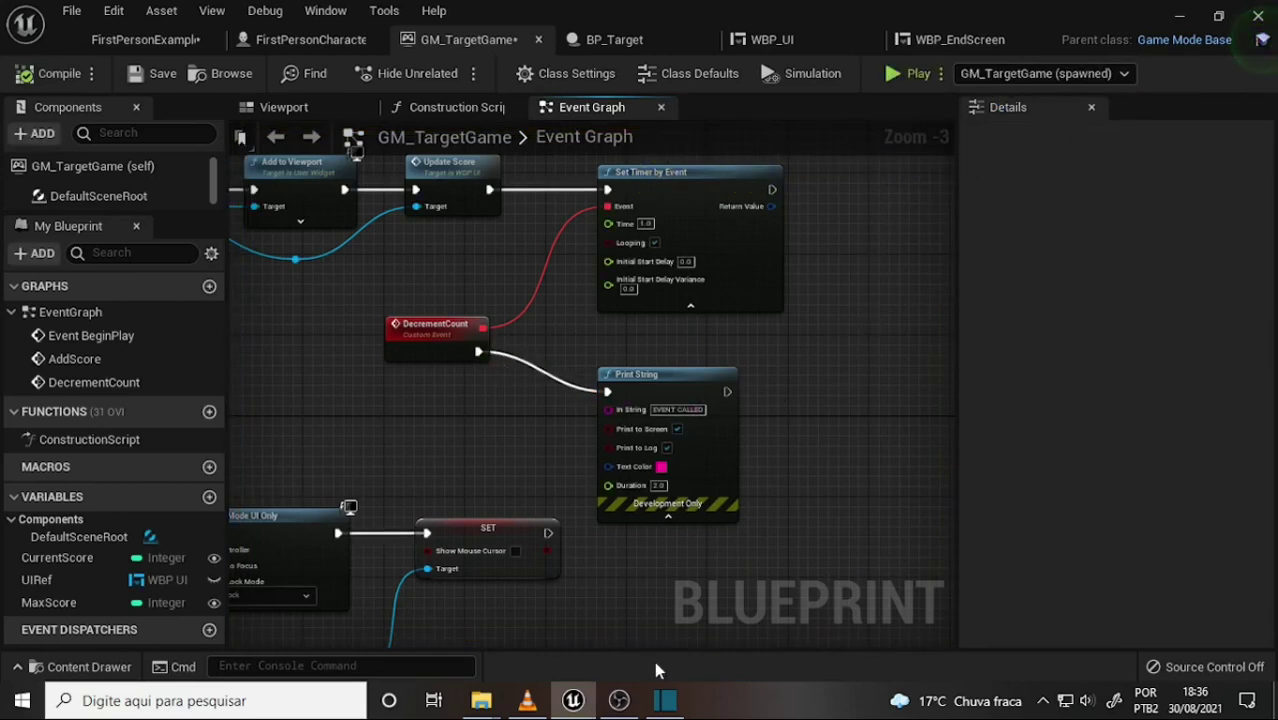
# - Play again, shoot all four targets to reach the win screen, and stop
pyautogui.click(906, 74)
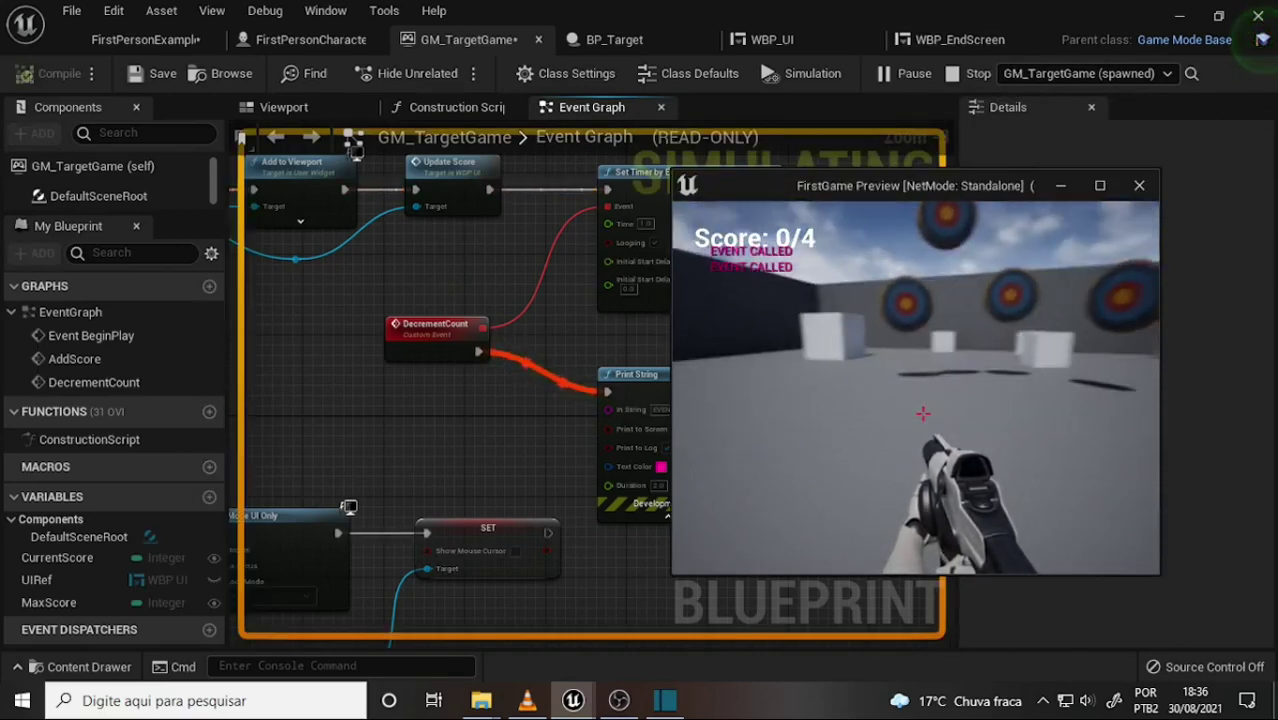
pyautogui.click(922, 413)
pyautogui.click(922, 413)
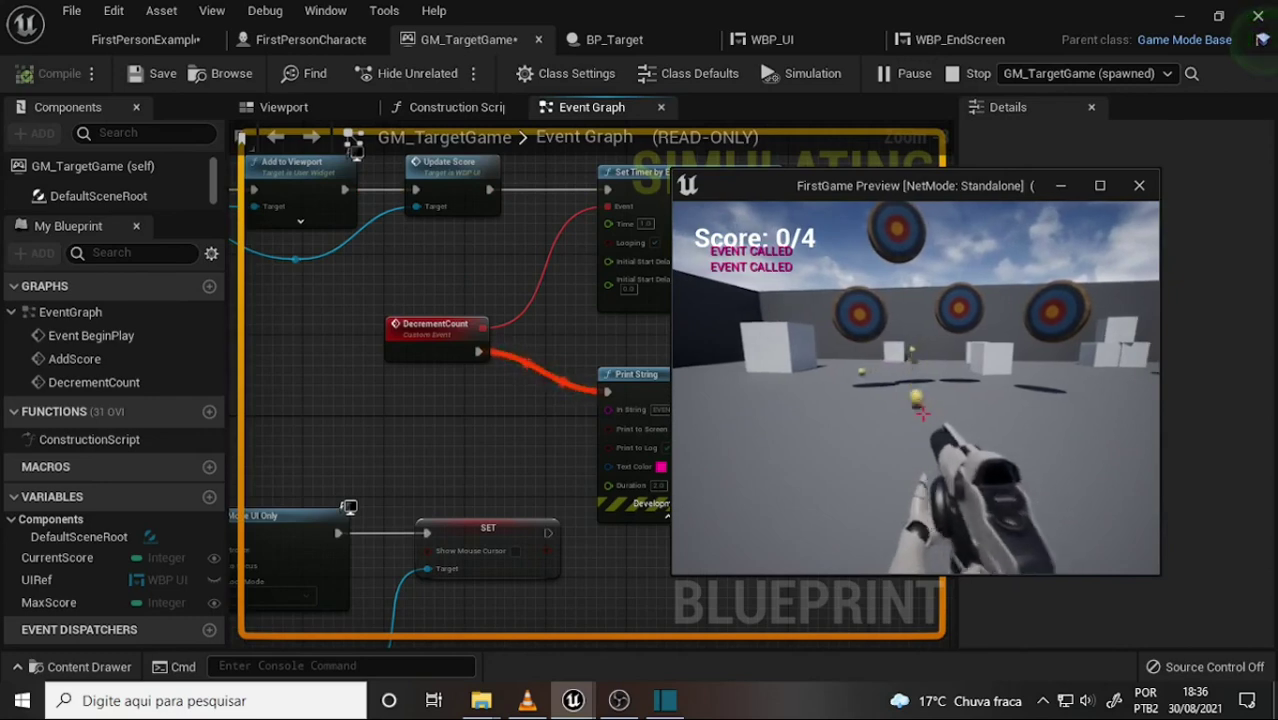
pyautogui.click(922, 413)
pyautogui.click(922, 413)
pyautogui.click(922, 413)
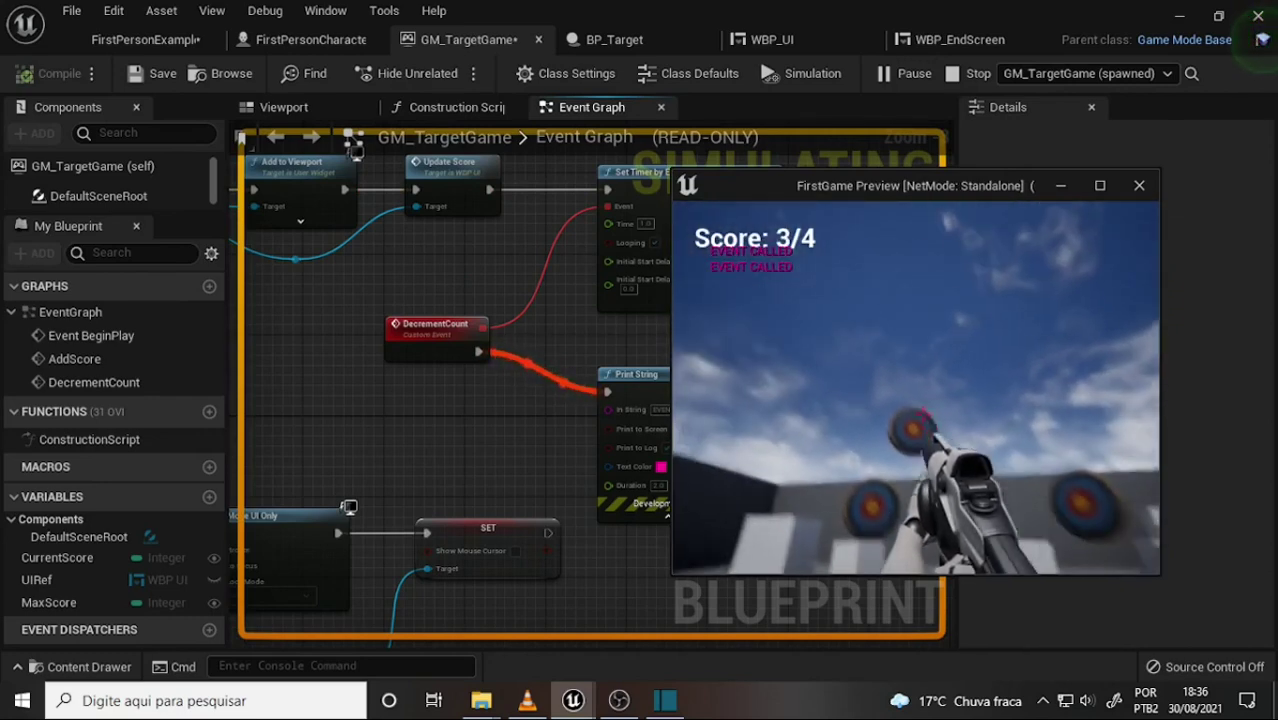
pyautogui.click(922, 413)
pyautogui.press('Escape')
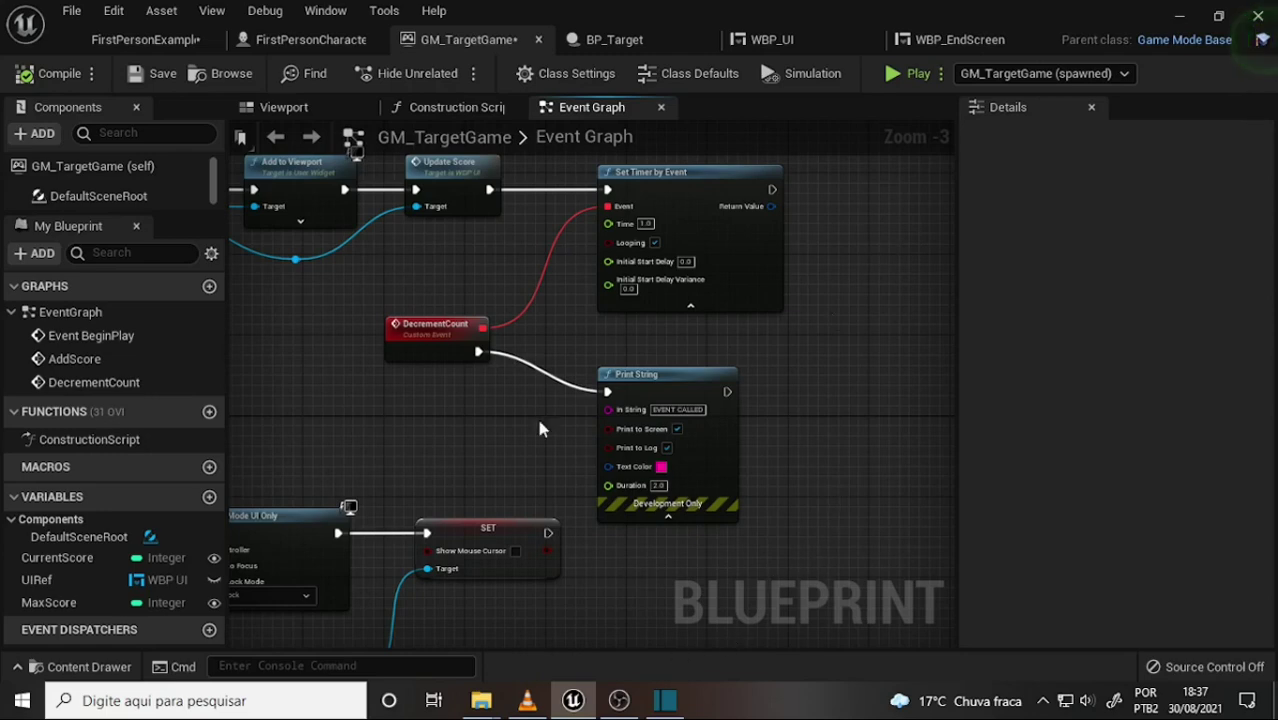
# - Switch between OBS and the VLC tutorial, then bring the Unreal editor back to the front
pyautogui.click(619, 700)
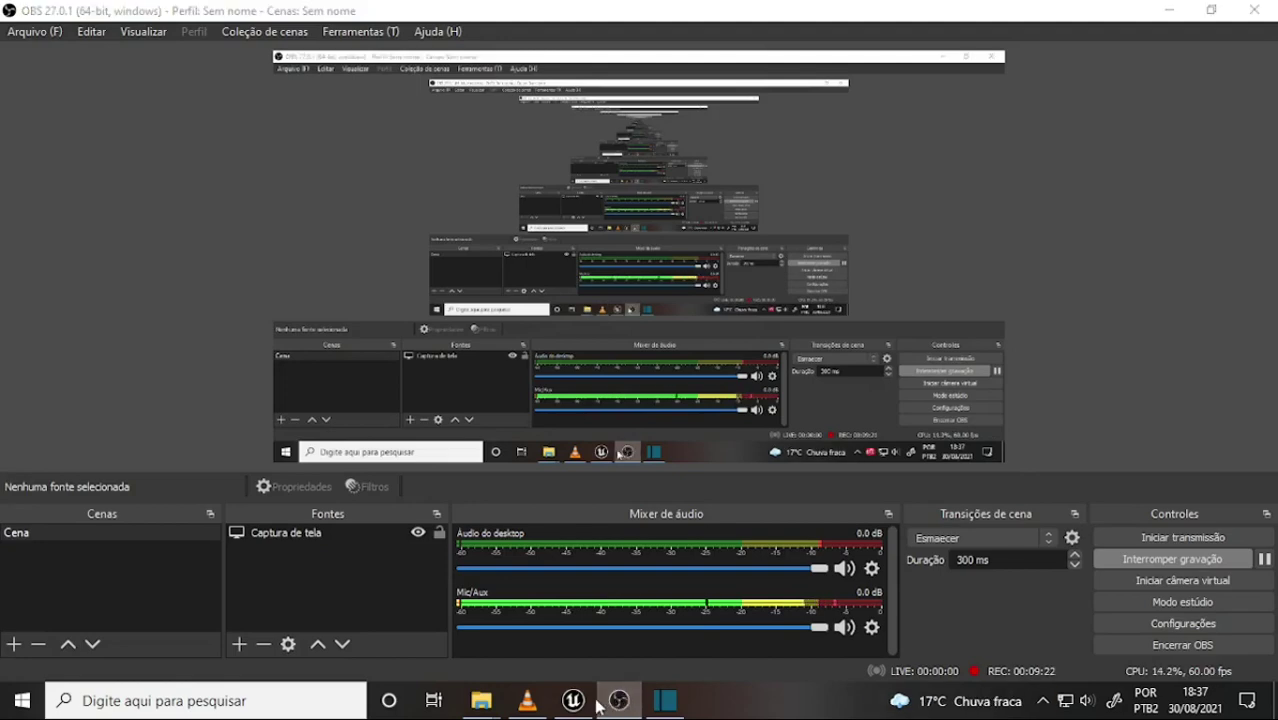
pyautogui.click(521, 706)
pyautogui.click(531, 708)
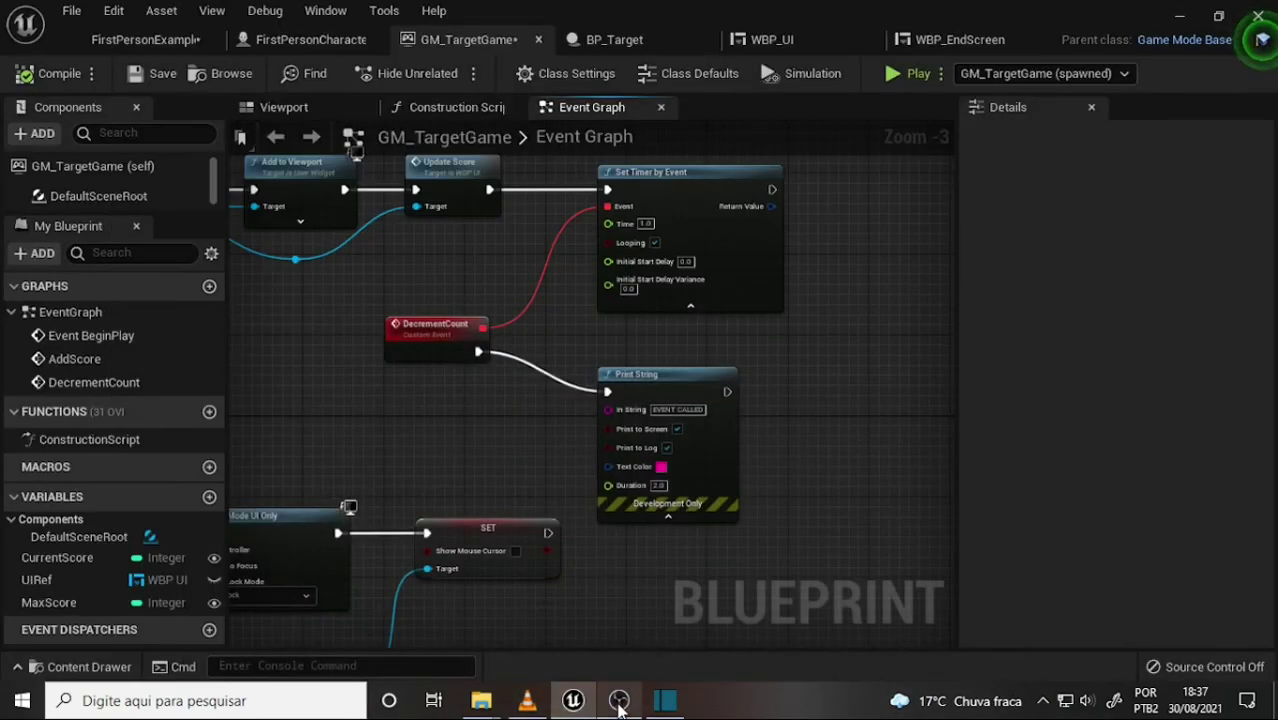
pyautogui.moveTo(619, 707)
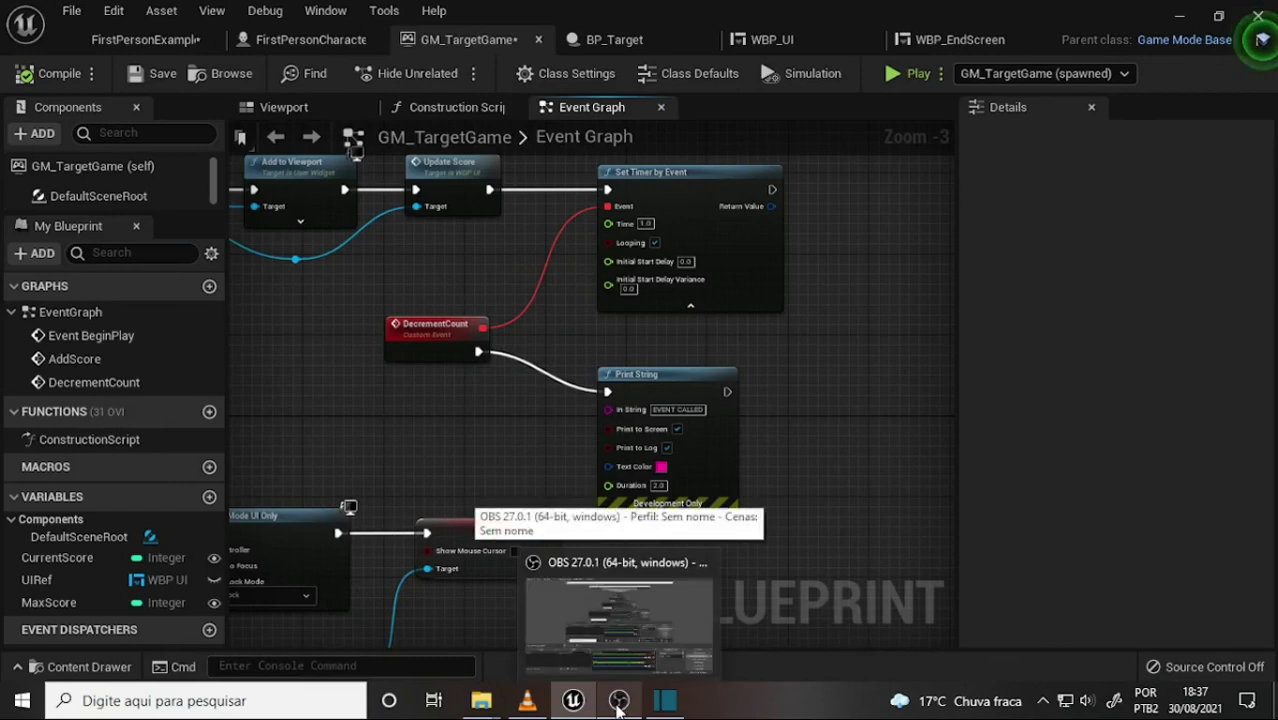
pyautogui.click(527, 705)
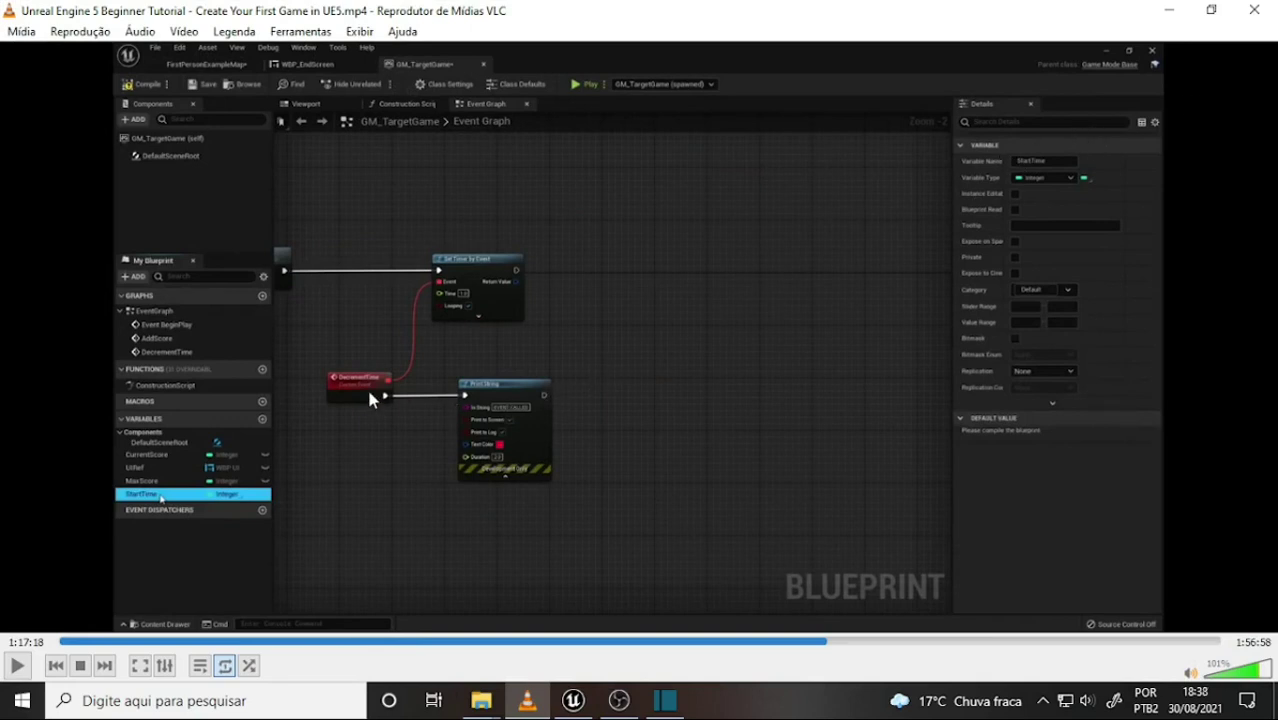
pyautogui.click(575, 703)
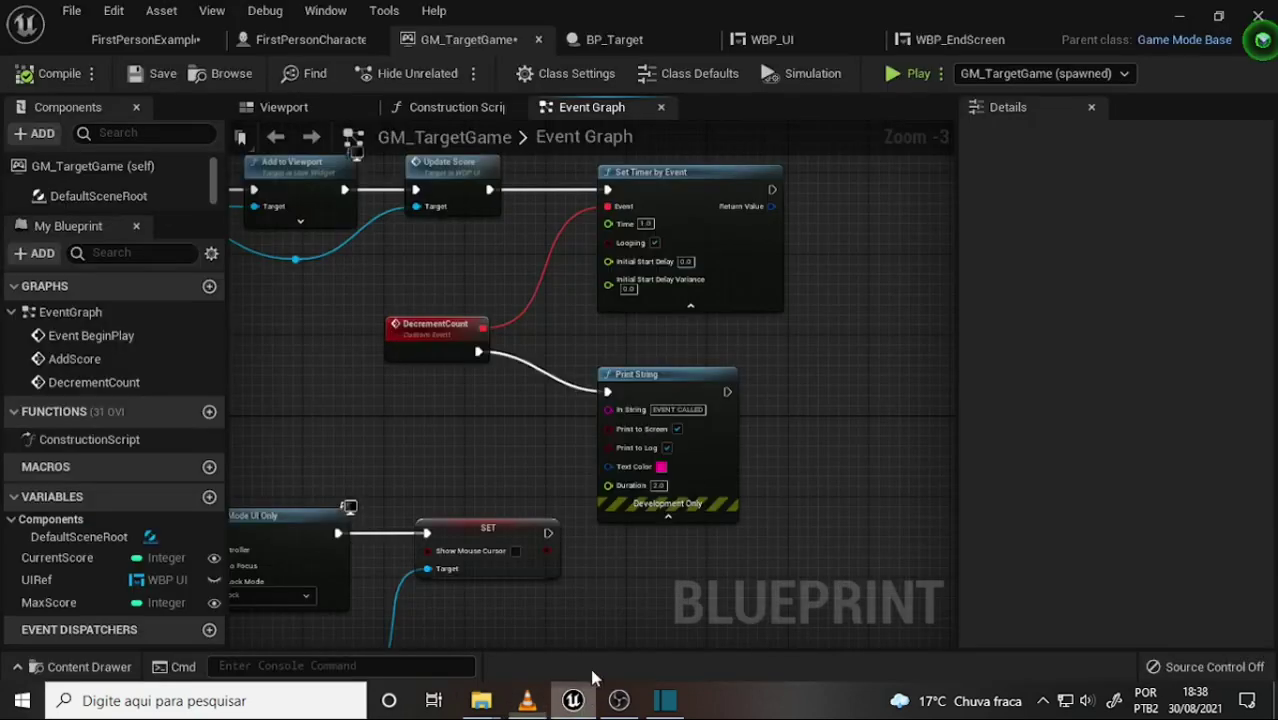
# - Rename the DecrementCount event to DecrementTime in Details and widen the My Blueprint panel
pyautogui.click(415, 333)
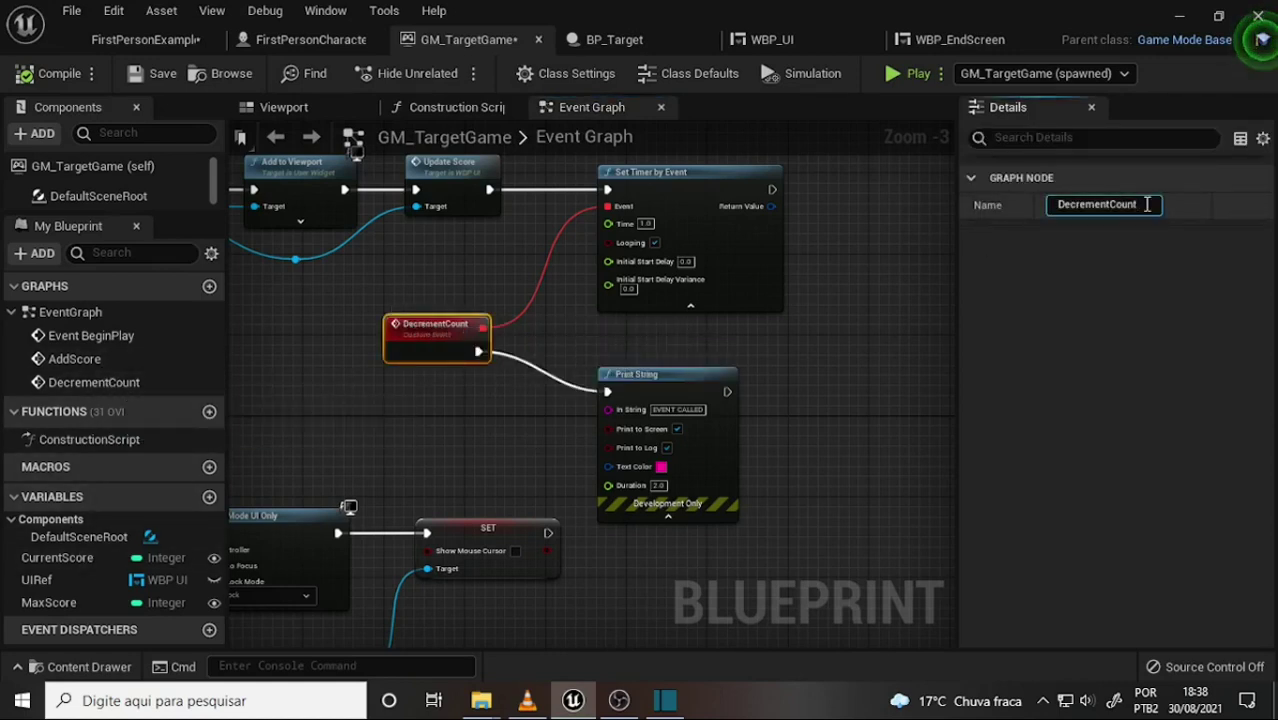
pyautogui.click(1108, 215)
pyautogui.moveTo(1138, 204); pyautogui.dragTo(1116, 216)
pyautogui.write('Time')
pyautogui.press('Return')
pyautogui.click(790, 342)
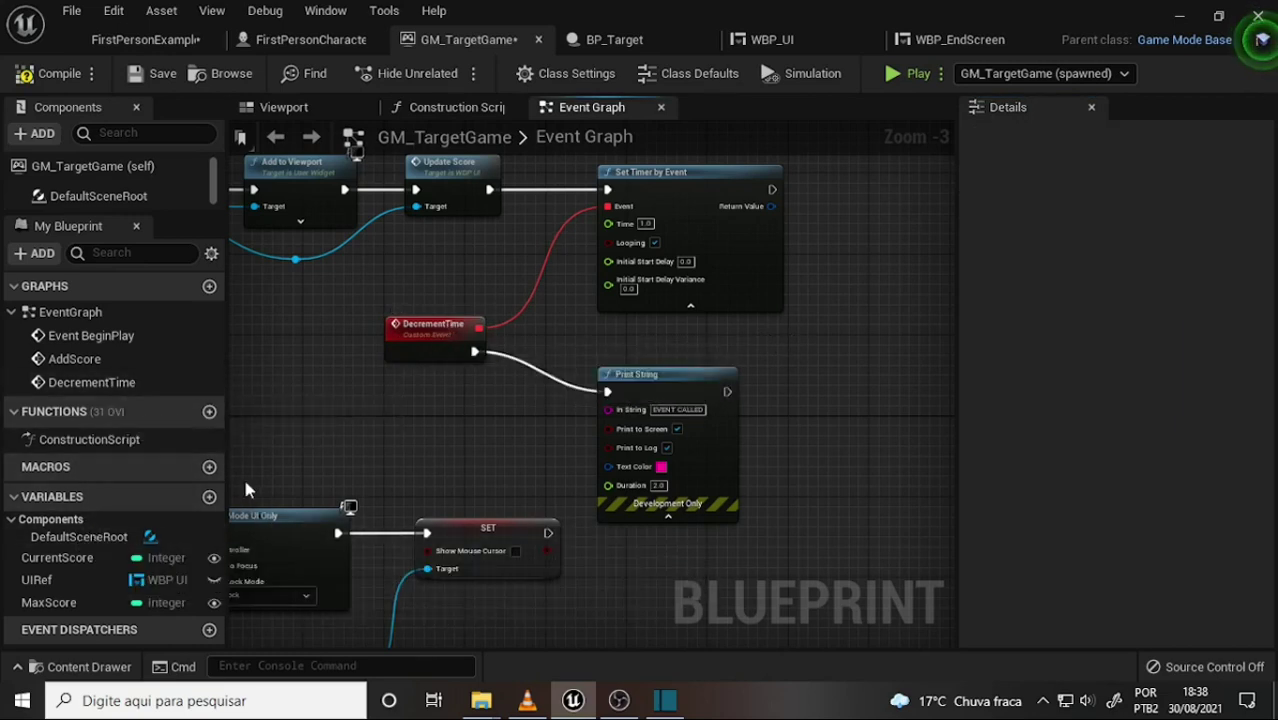
pyautogui.moveTo(222, 408)
pyautogui.moveTo(228, 363); pyautogui.dragTo(264, 363)
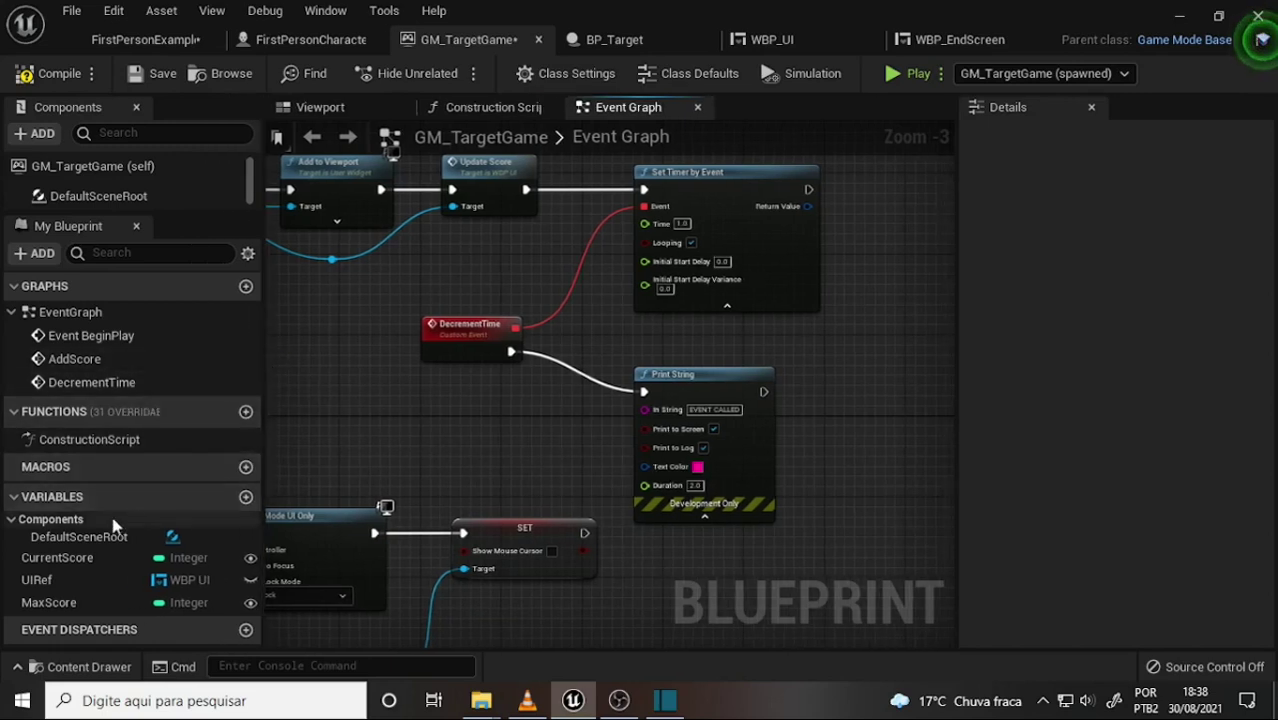
# - Add a new variable named StartTime to GM_TargetGame and make it an Integer
pyautogui.click(245, 497)
pyautogui.moveTo(619, 700)
pyautogui.write('StartTime')
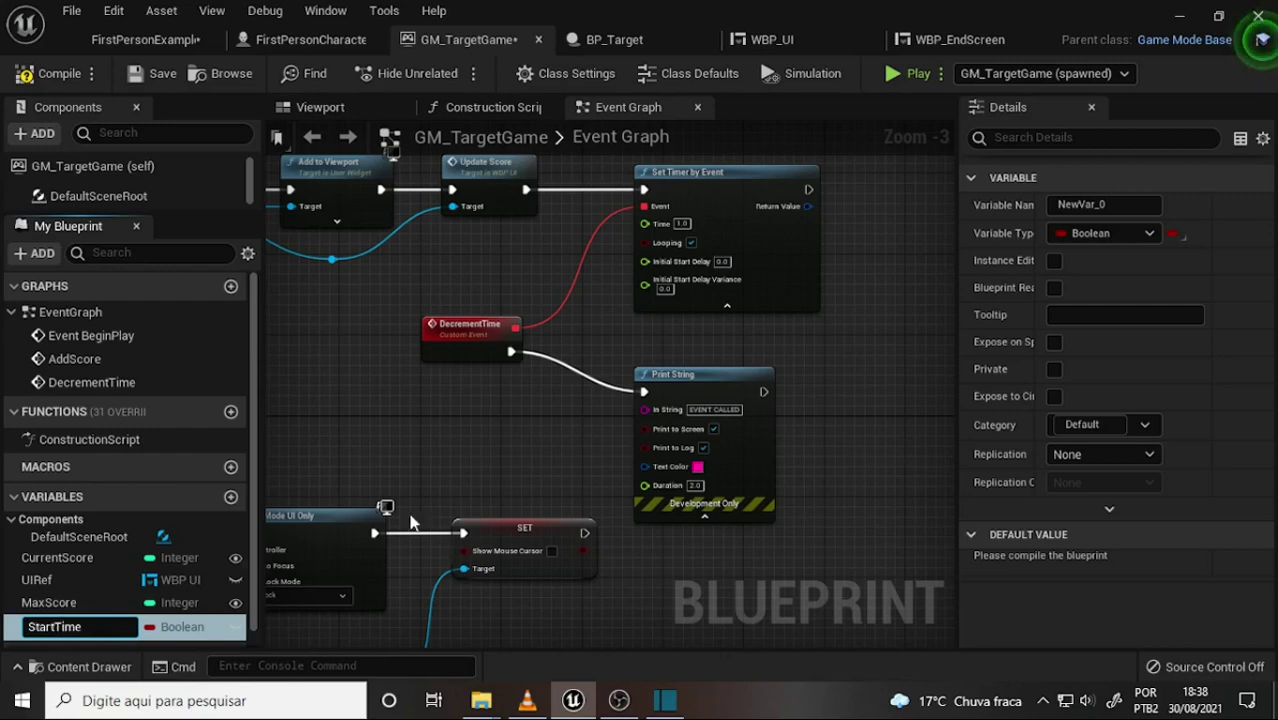
pyautogui.click(375, 416)
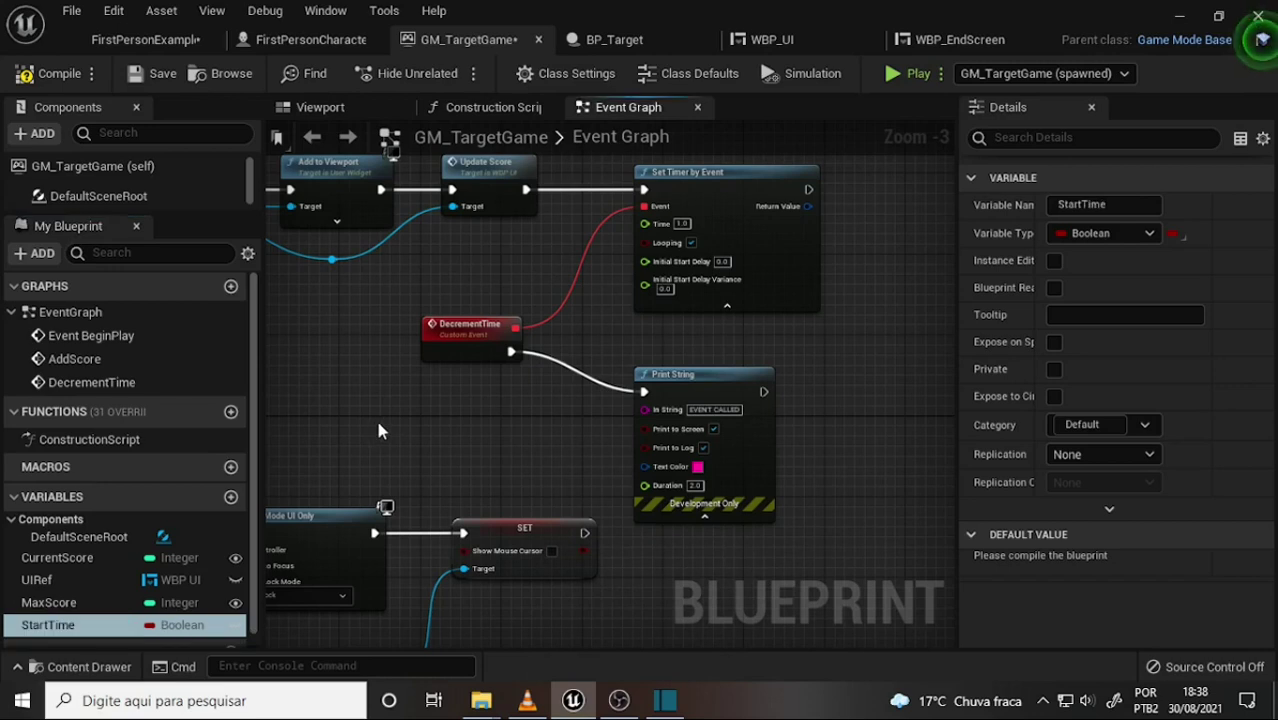
pyautogui.rightClick(174, 628)
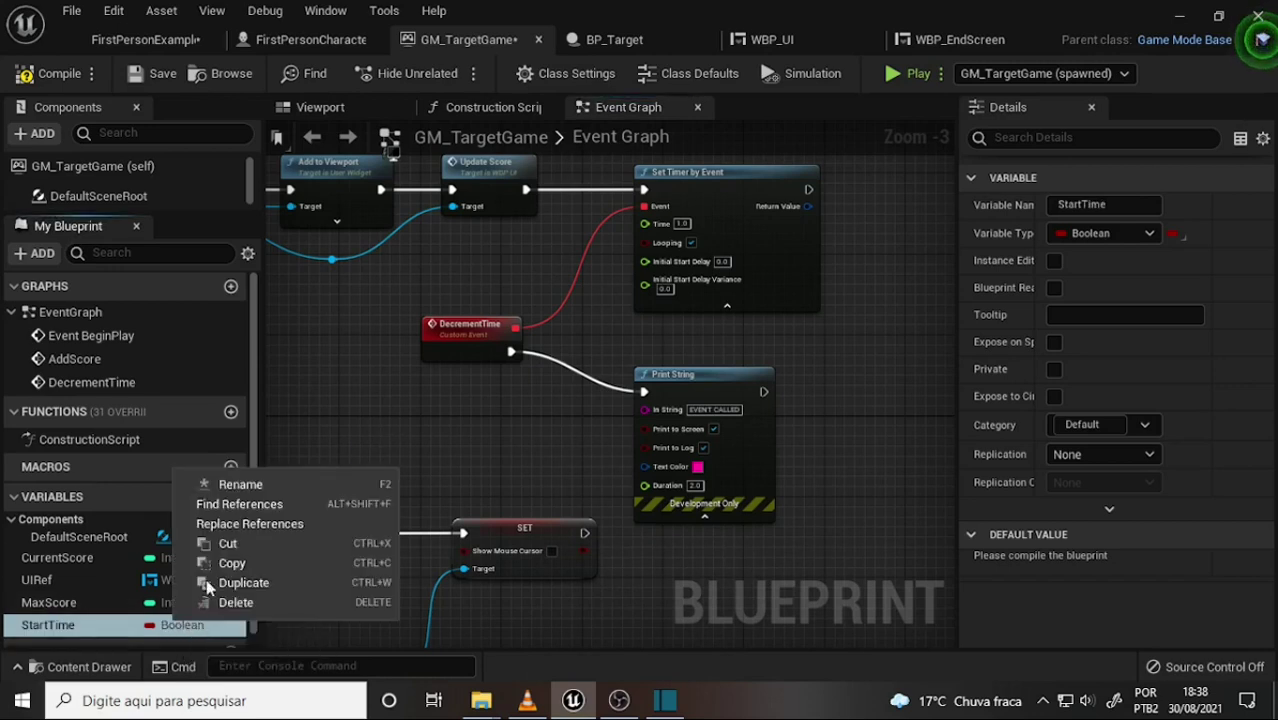
pyautogui.click(182, 628)
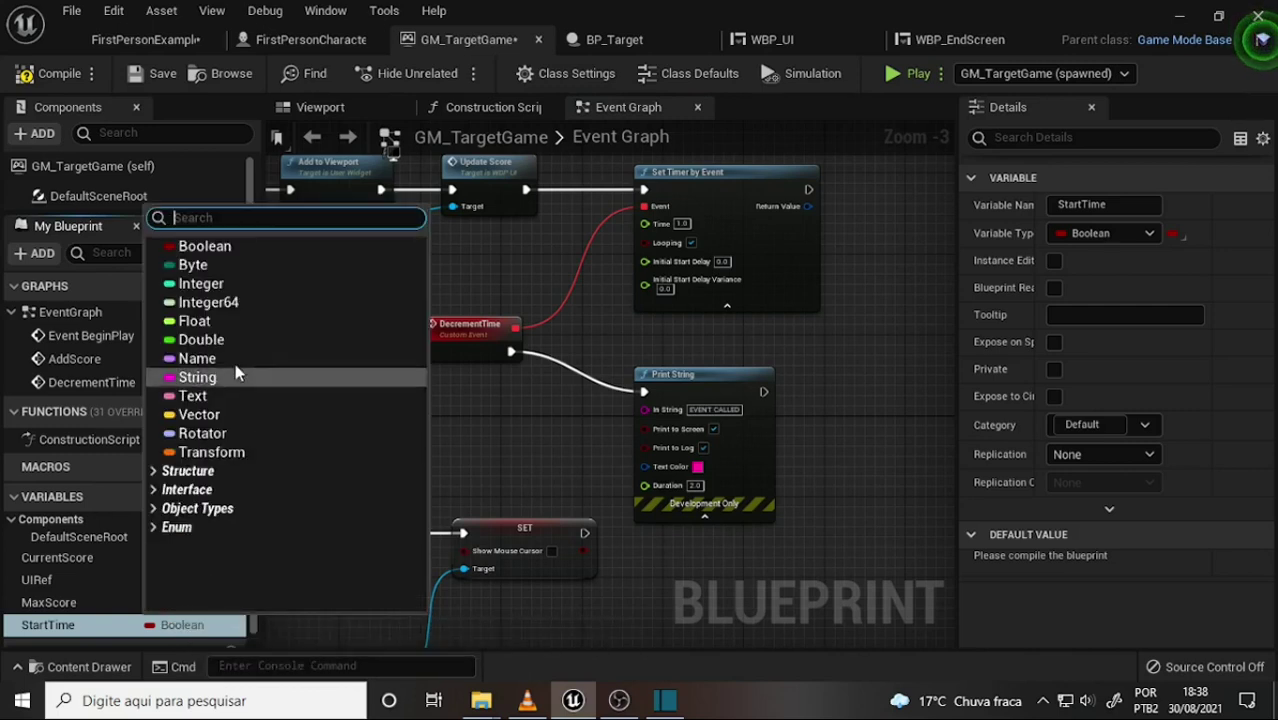
pyautogui.click(200, 284)
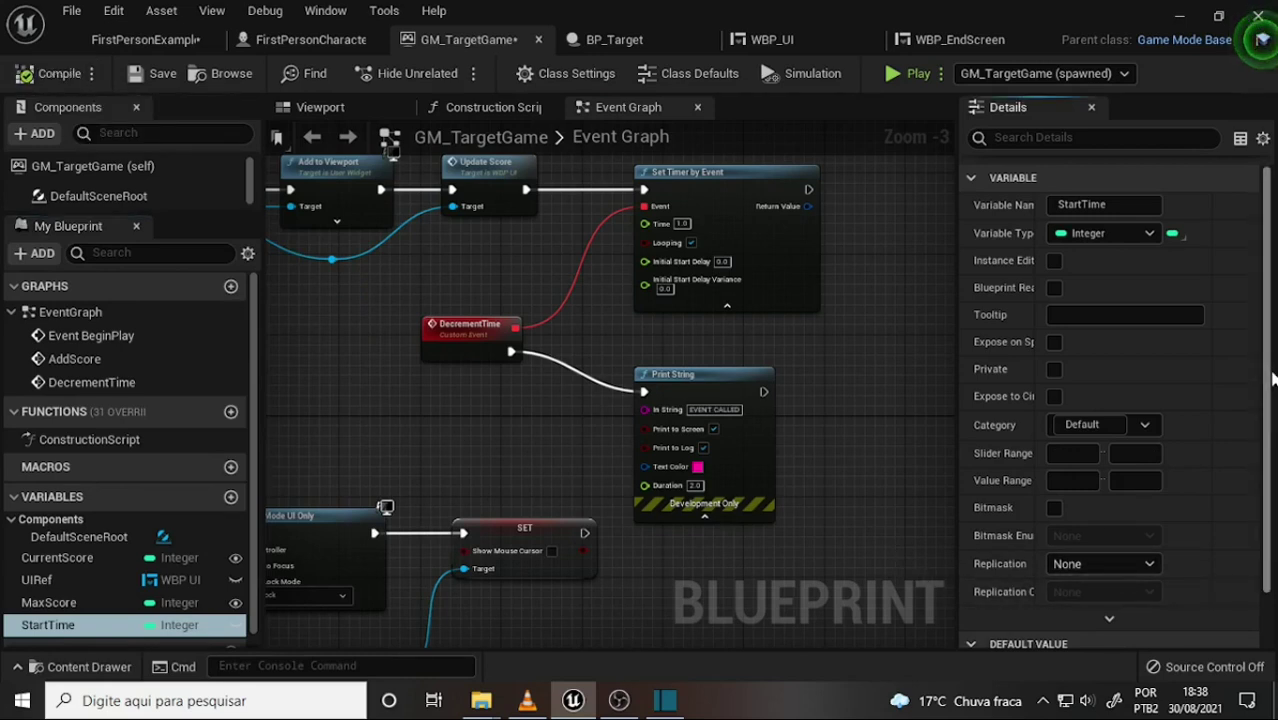
pyautogui.scroll(-2, 1150, 500)
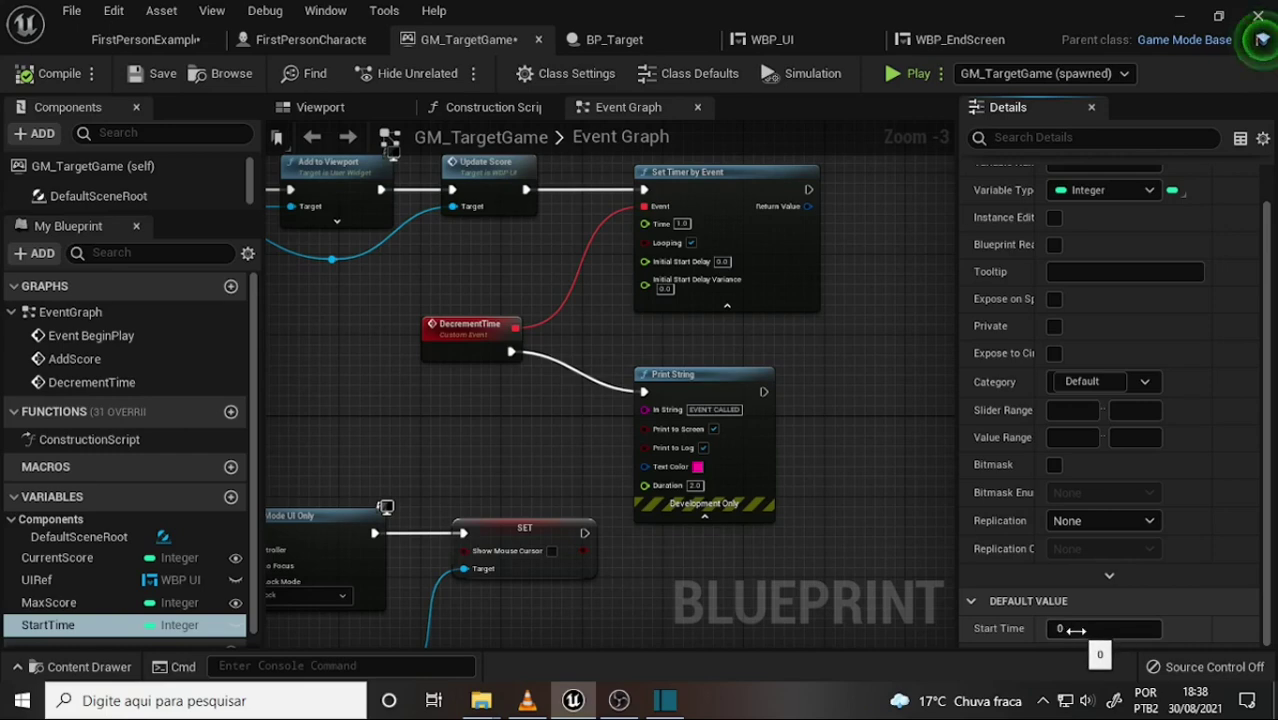
# - Check the tutorial video, then pan the graph to clear empty space on the right
pyautogui.click(619, 700)
pyautogui.click(527, 700)
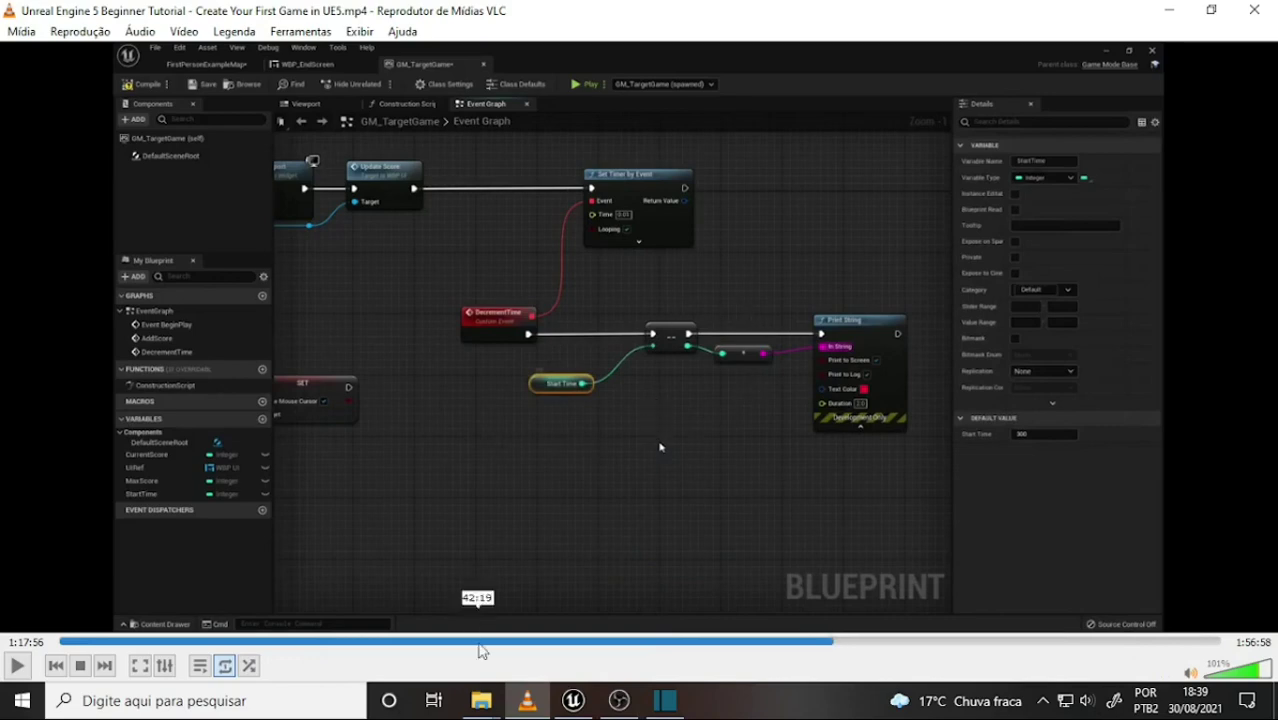
pyautogui.click(576, 702)
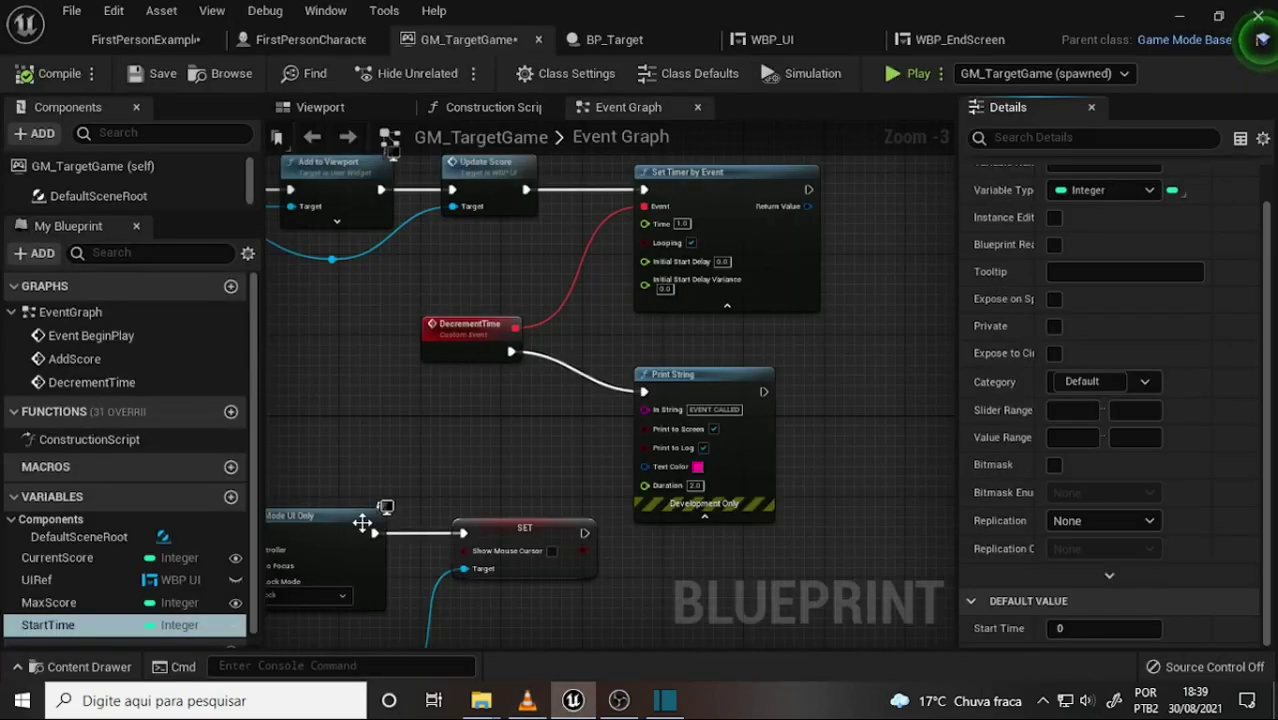
pyautogui.scroll(-2, 519, 435)
pyautogui.scroll(1, 519, 435)
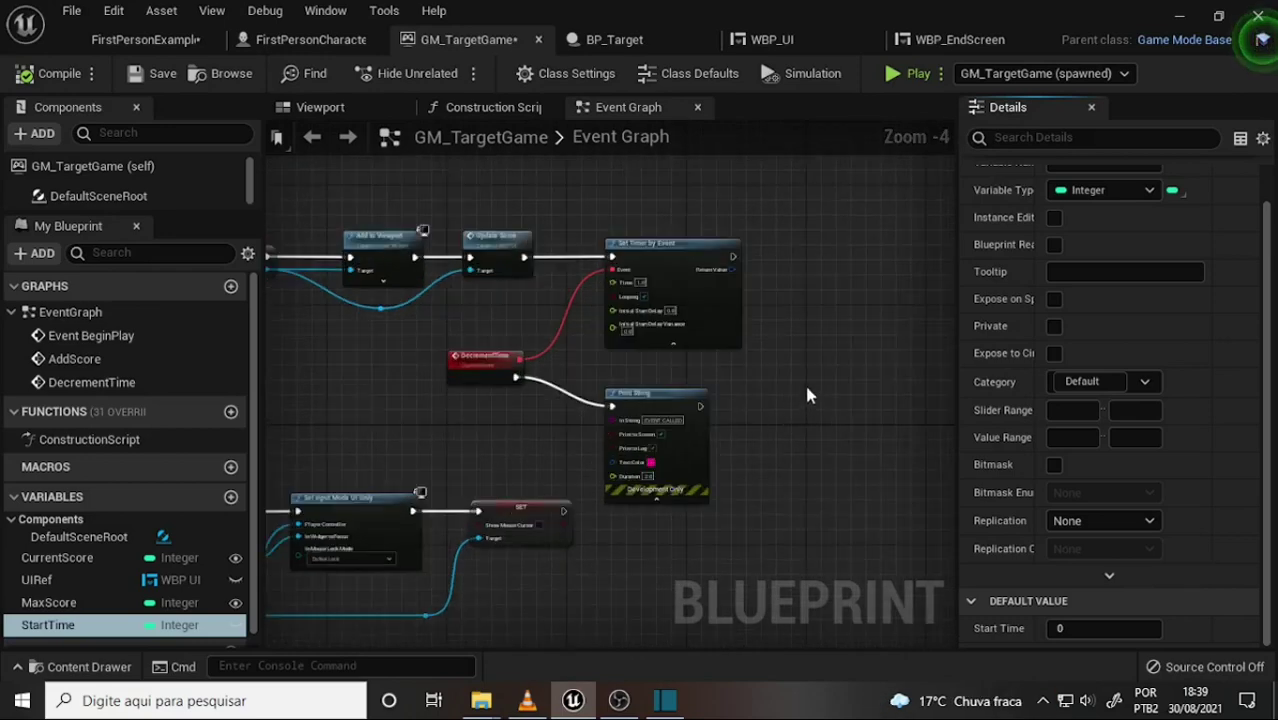
pyautogui.moveTo(808, 395); pyautogui.dragTo(700, 378, button='right')
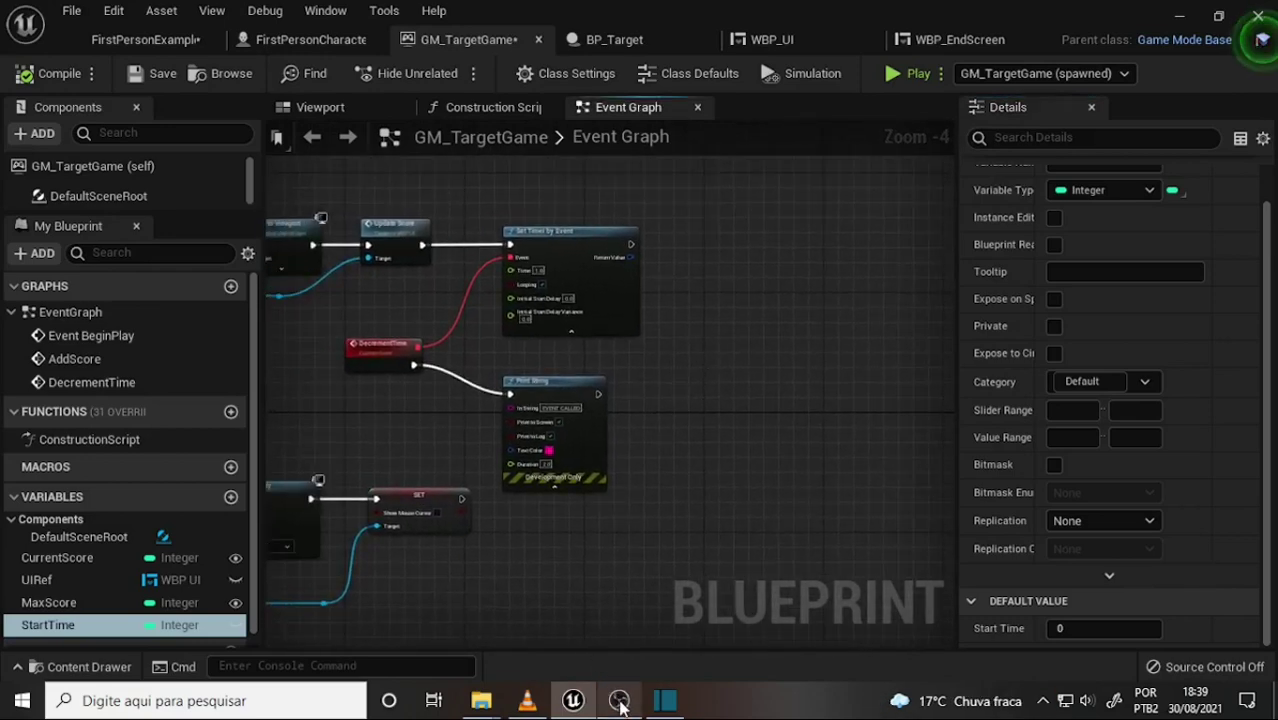
pyautogui.click(527, 704)
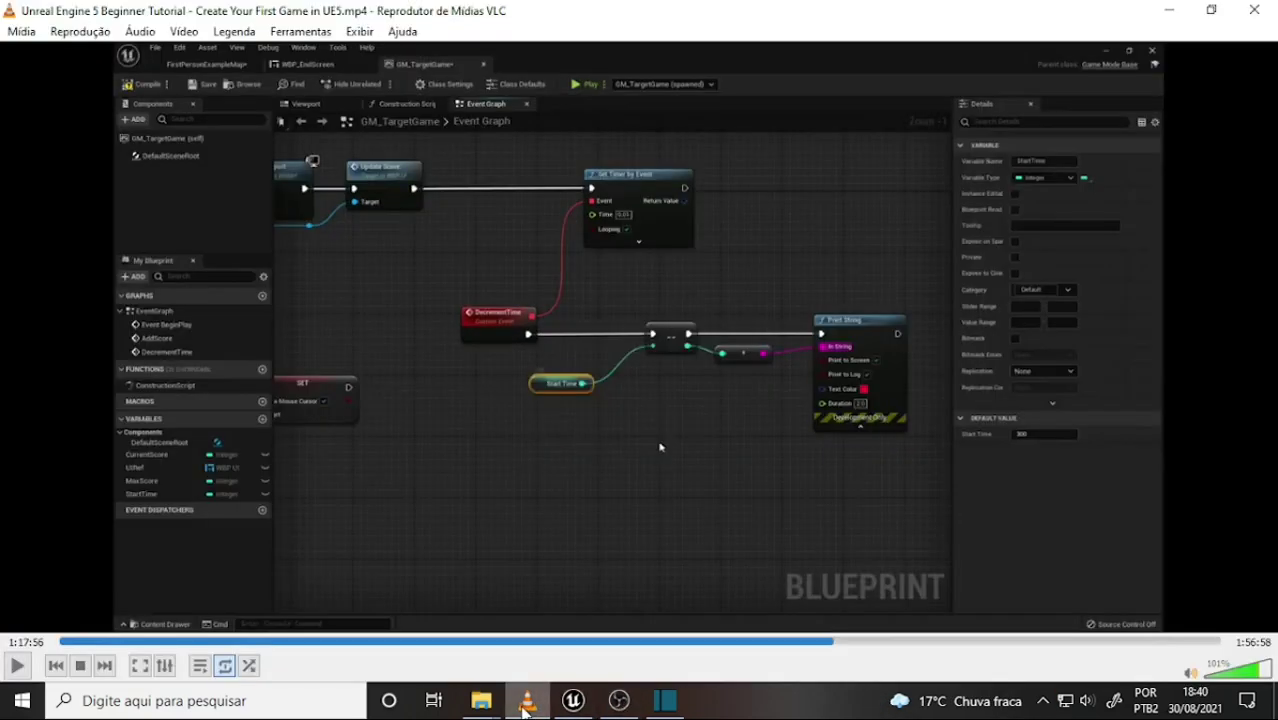
# - Move the Print String node to the right to make room in the graph
pyautogui.click(525, 710)
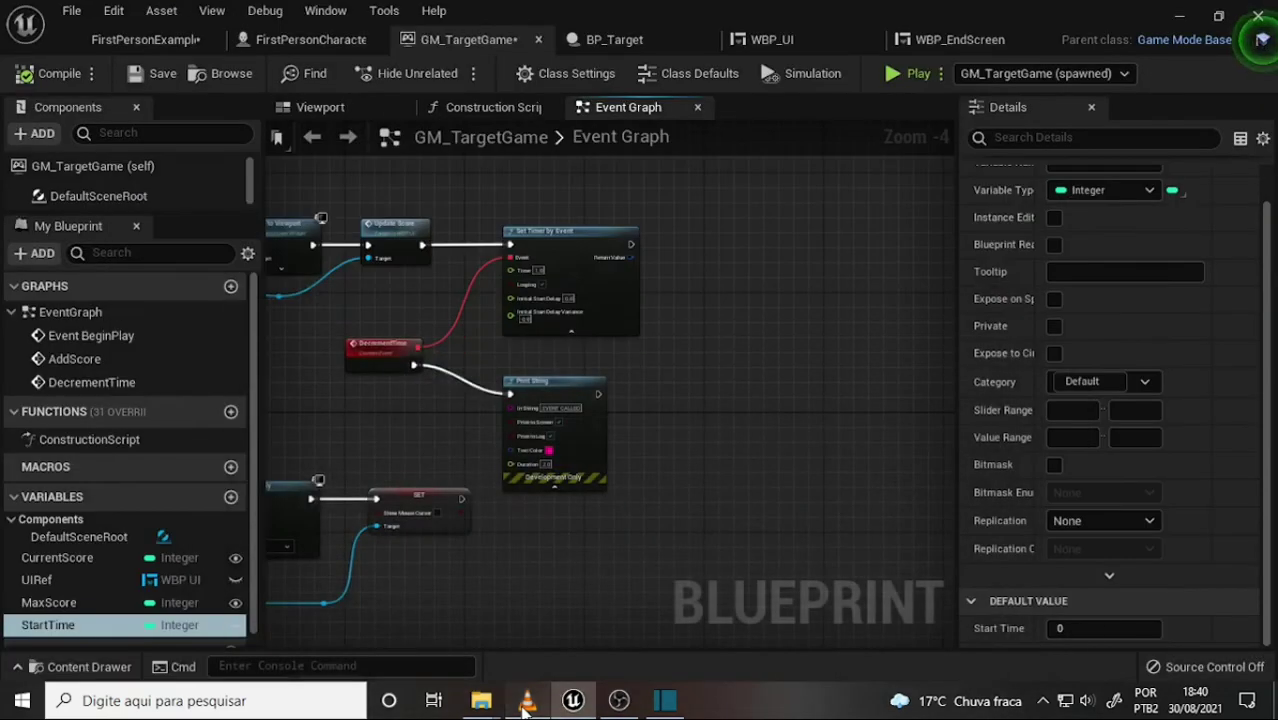
pyautogui.click(527, 706)
pyautogui.click(527, 706)
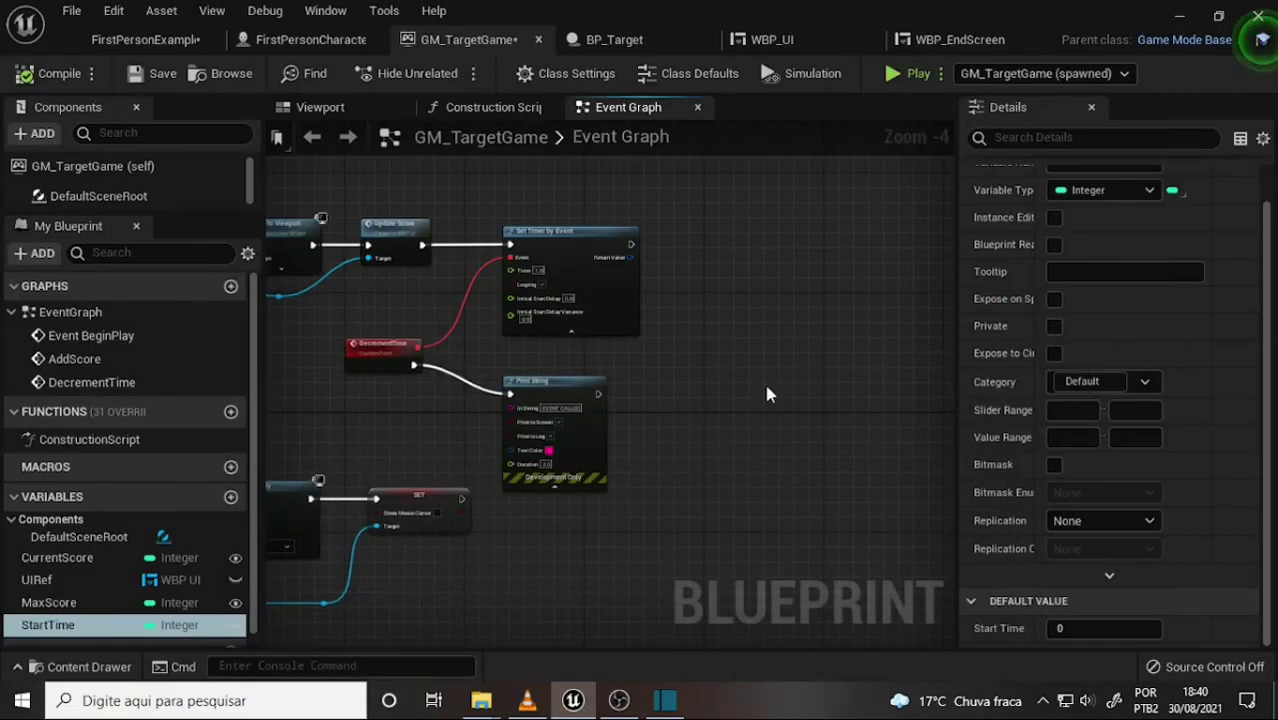
pyautogui.moveTo(553, 388); pyautogui.dragTo(900, 357)
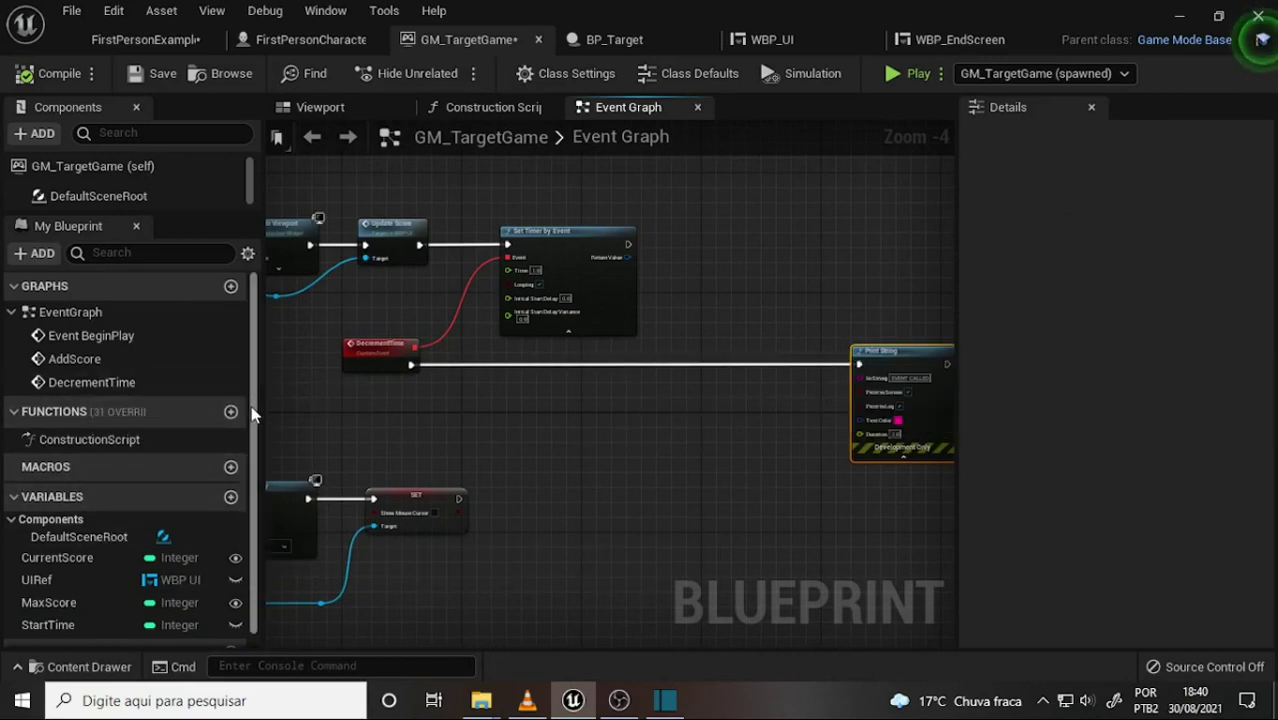
# - Place a Get StartTime node below the DecrementTime event, comparing against the tutorial
pyautogui.scroll(-1, 255, 430)
pyautogui.moveTo(52, 616); pyautogui.dragTo(556, 446)
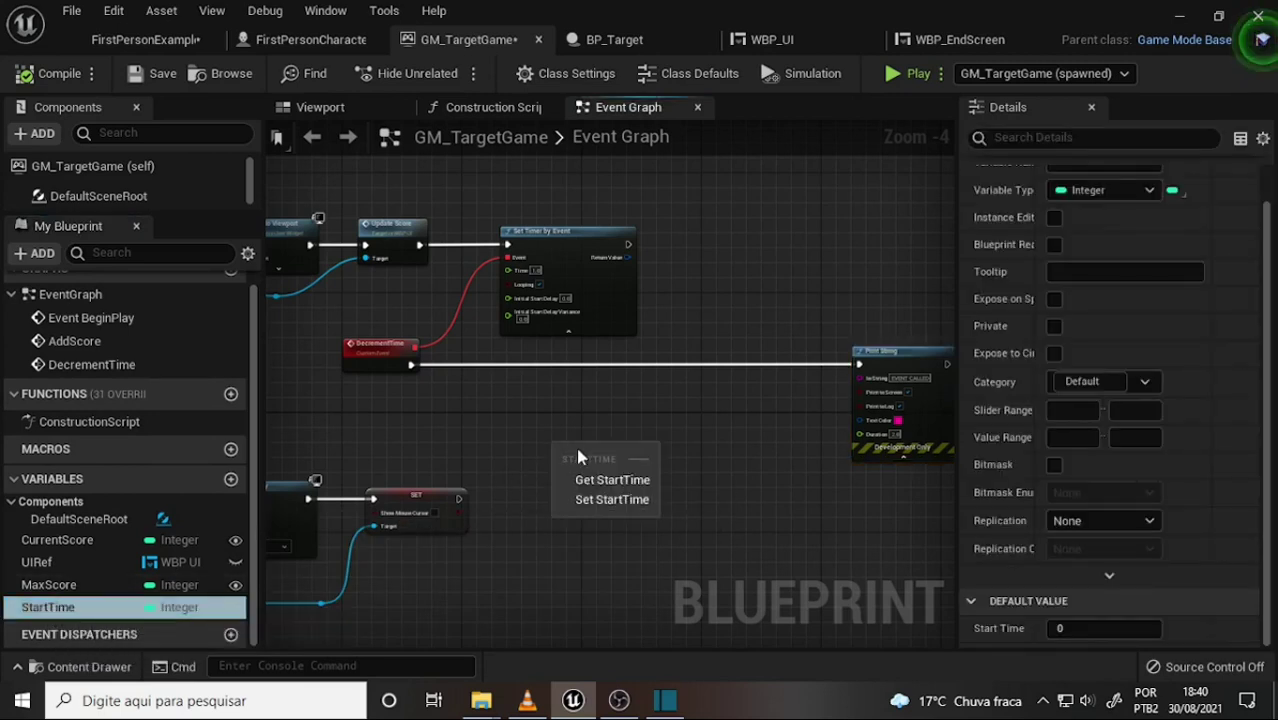
pyautogui.click(600, 480)
pyautogui.scroll(3, 650, 450)
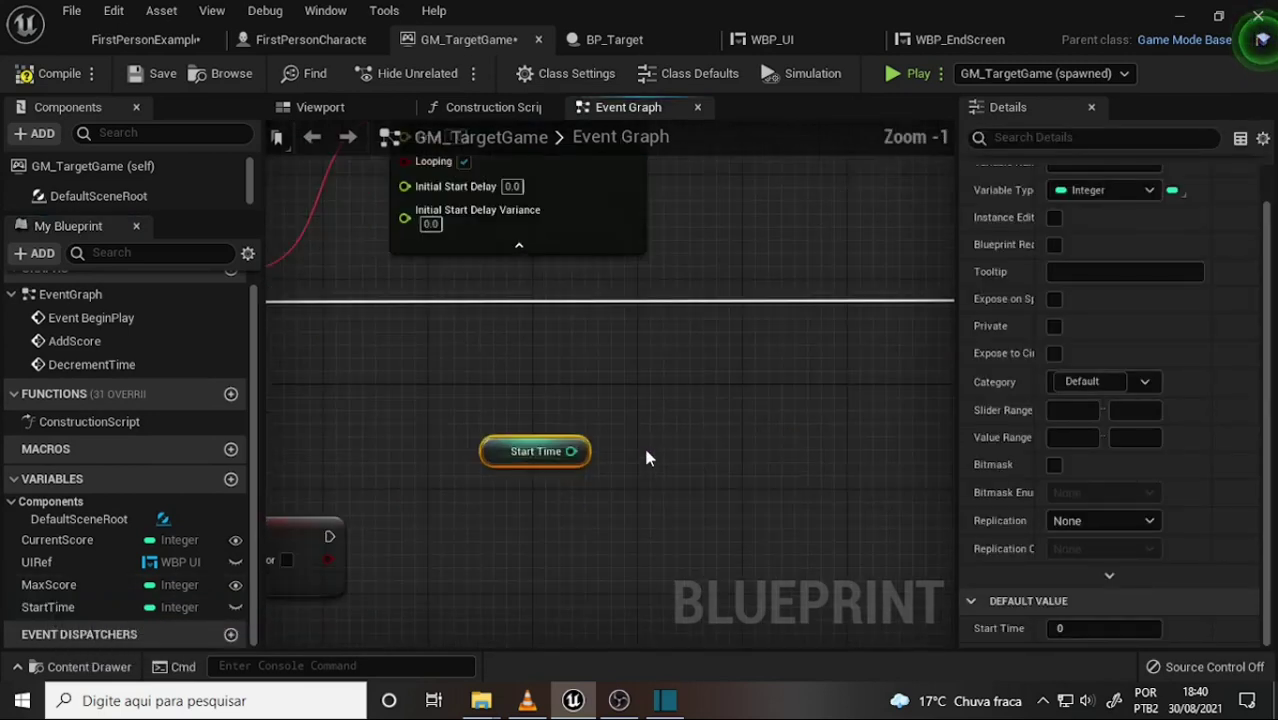
pyautogui.scroll(-1, 650, 450)
pyautogui.scroll(-2, 651, 452)
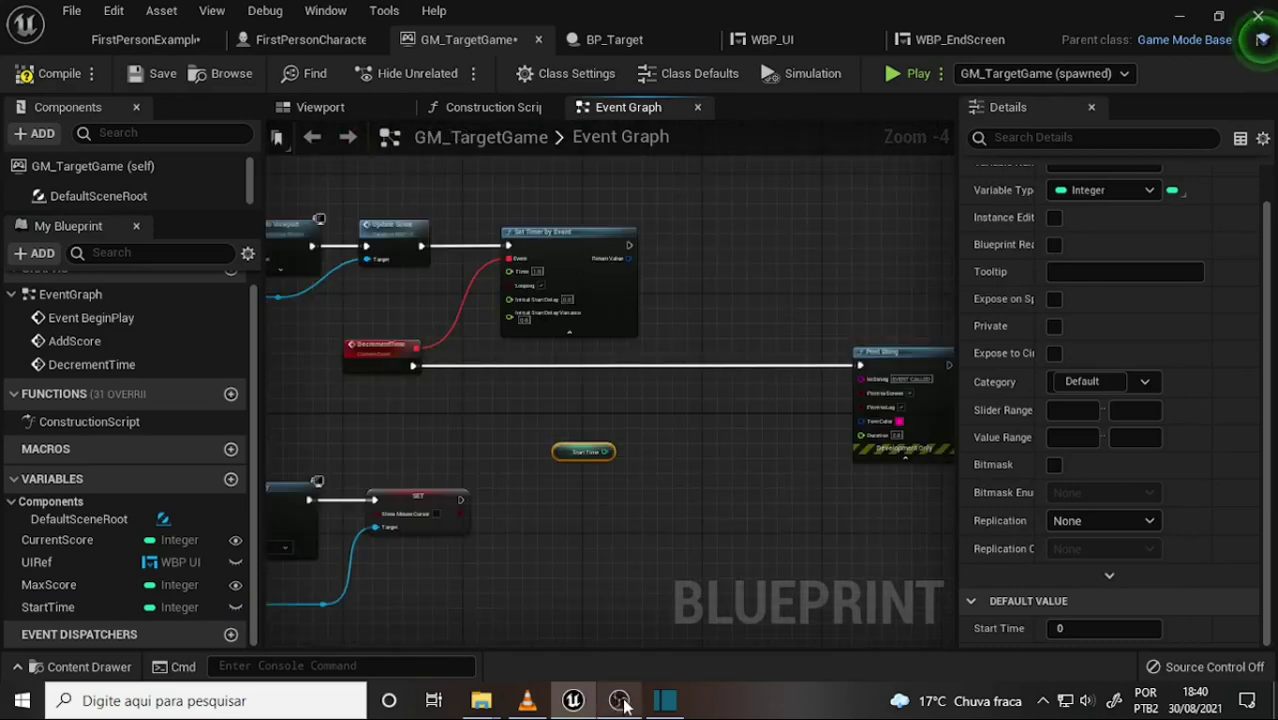
pyautogui.click(528, 703)
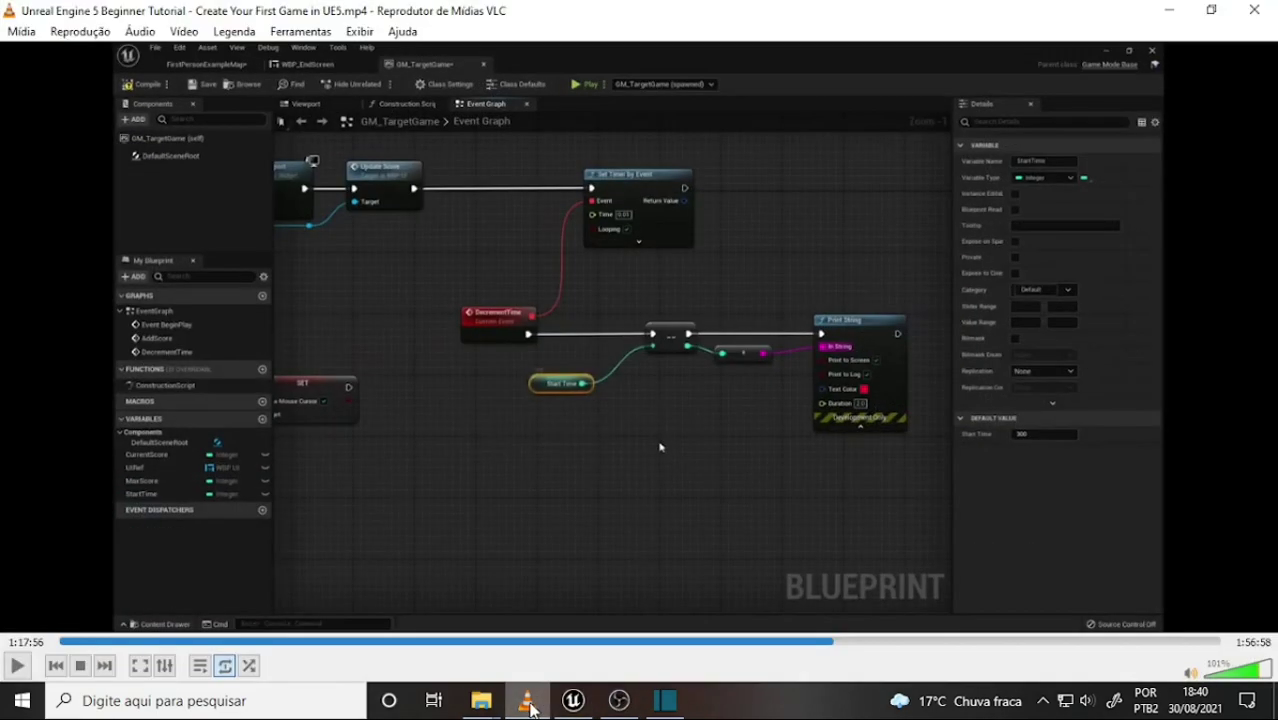
pyautogui.click(529, 705)
pyautogui.click(530, 705)
pyautogui.click(530, 705)
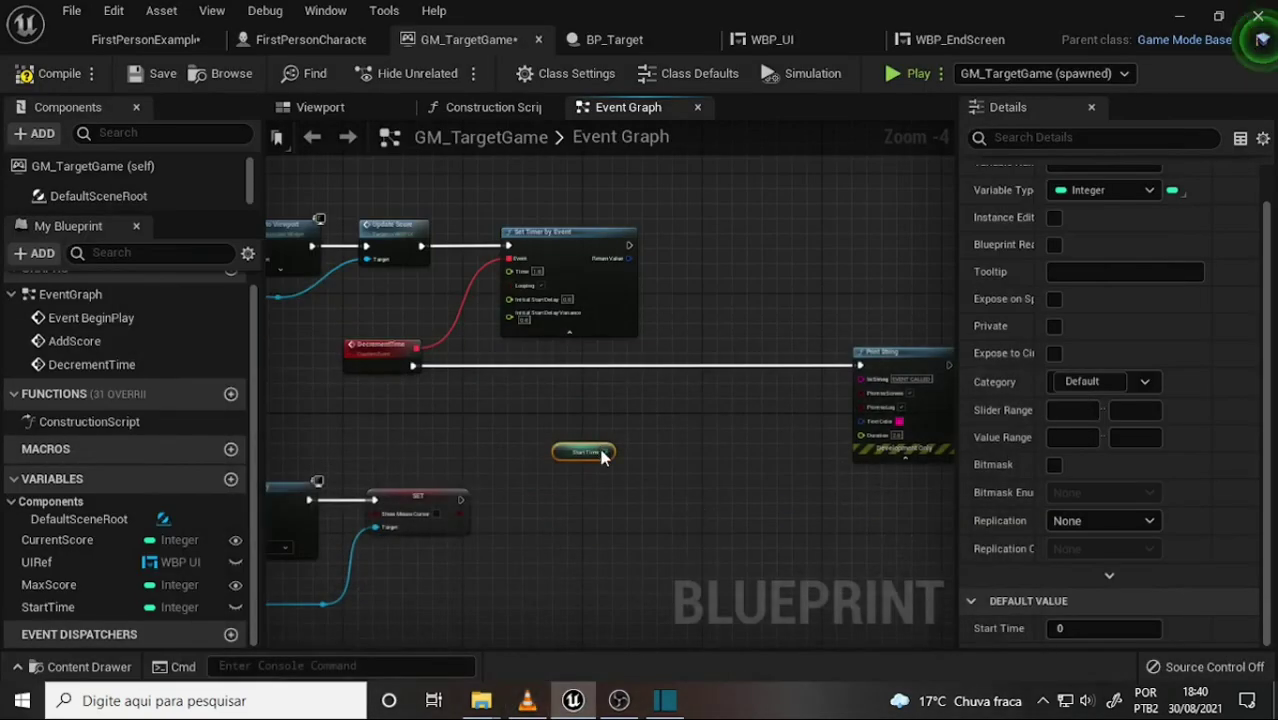
pyautogui.moveTo(612, 452); pyautogui.dragTo(748, 436)
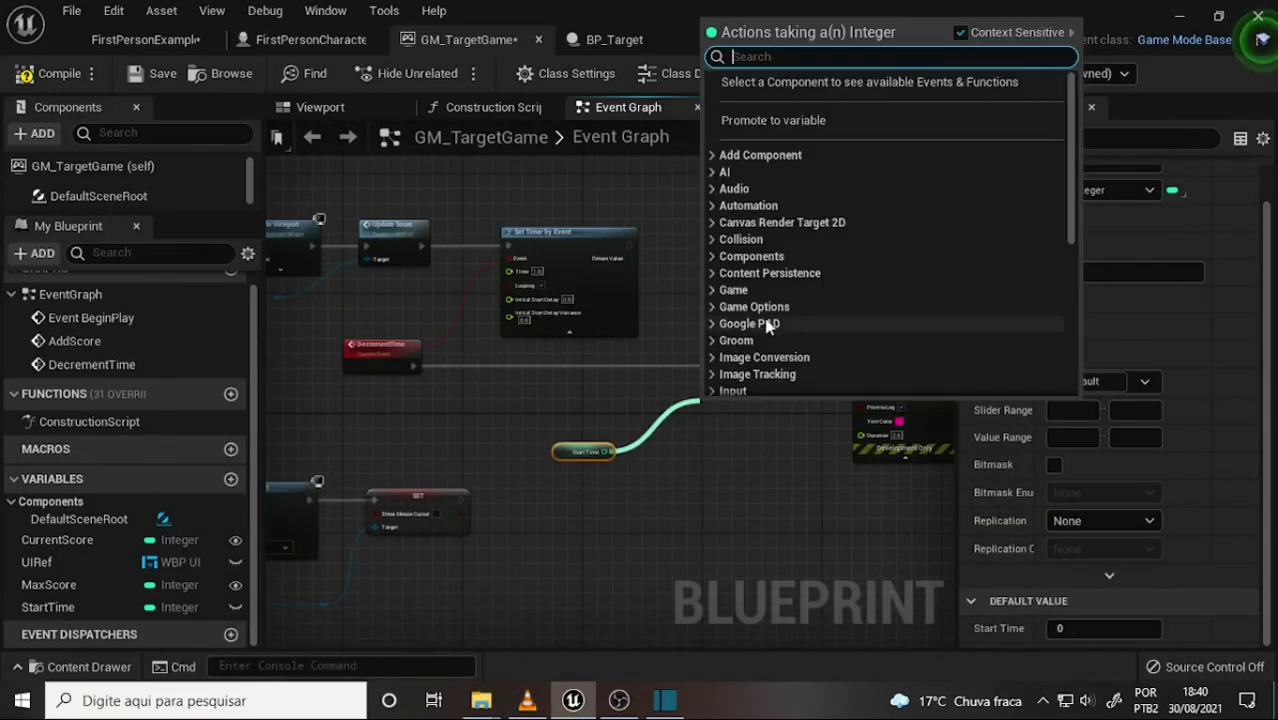
pyautogui.write('--')
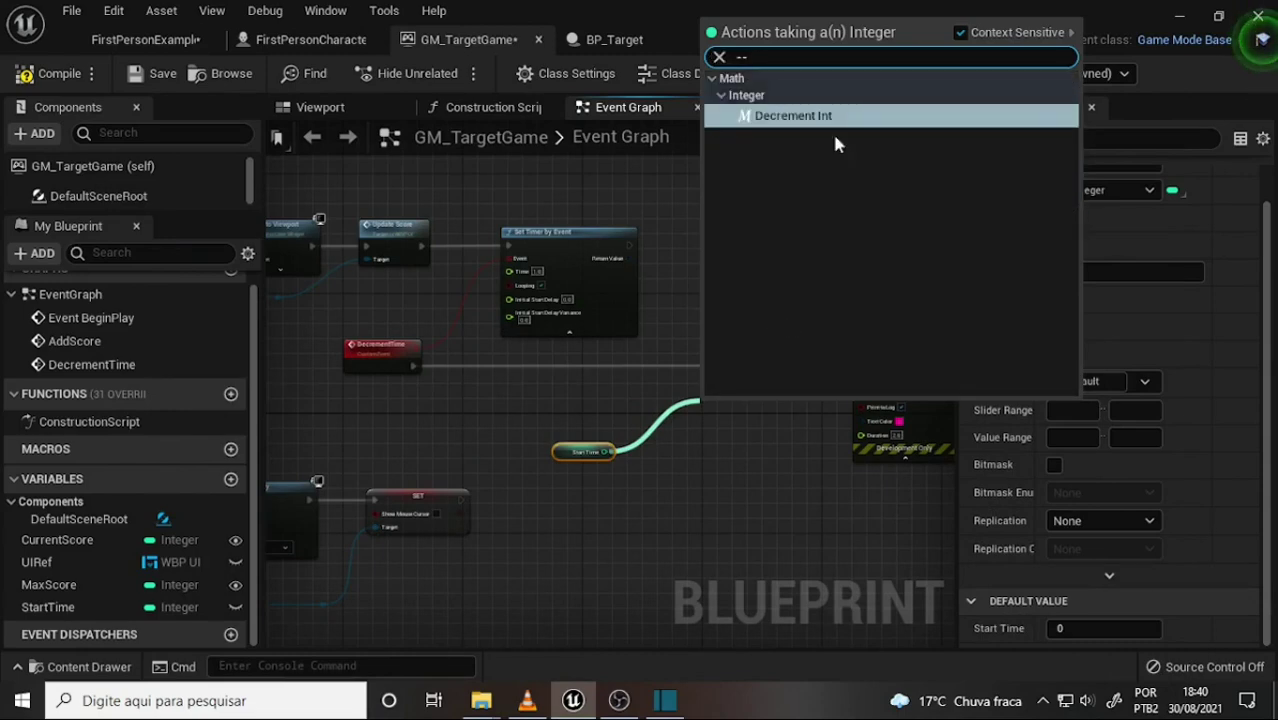
pyautogui.click(828, 116)
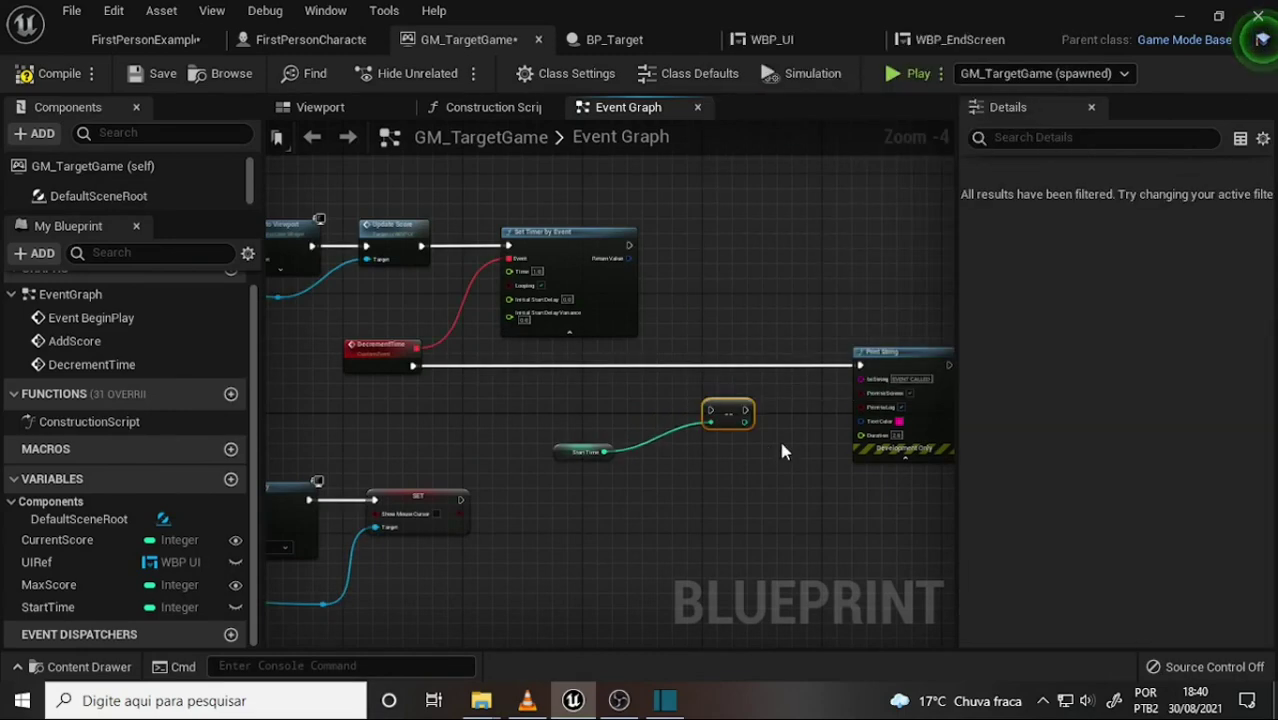
pyautogui.scroll(3, 782, 448)
pyautogui.scroll(-2, 773, 448)
pyautogui.scroll(-4, 776, 430)
pyautogui.scroll(1, 778, 428)
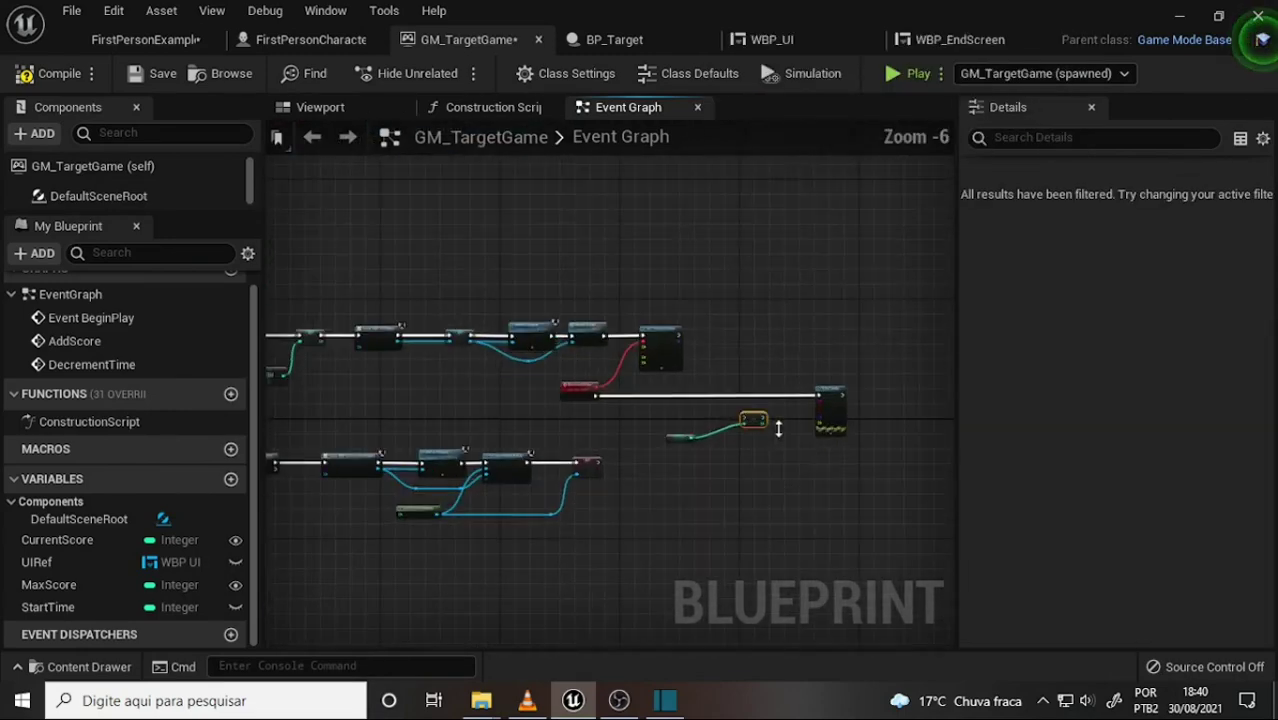
pyautogui.scroll(3, 778, 428)
pyautogui.scroll(-1, 778, 428)
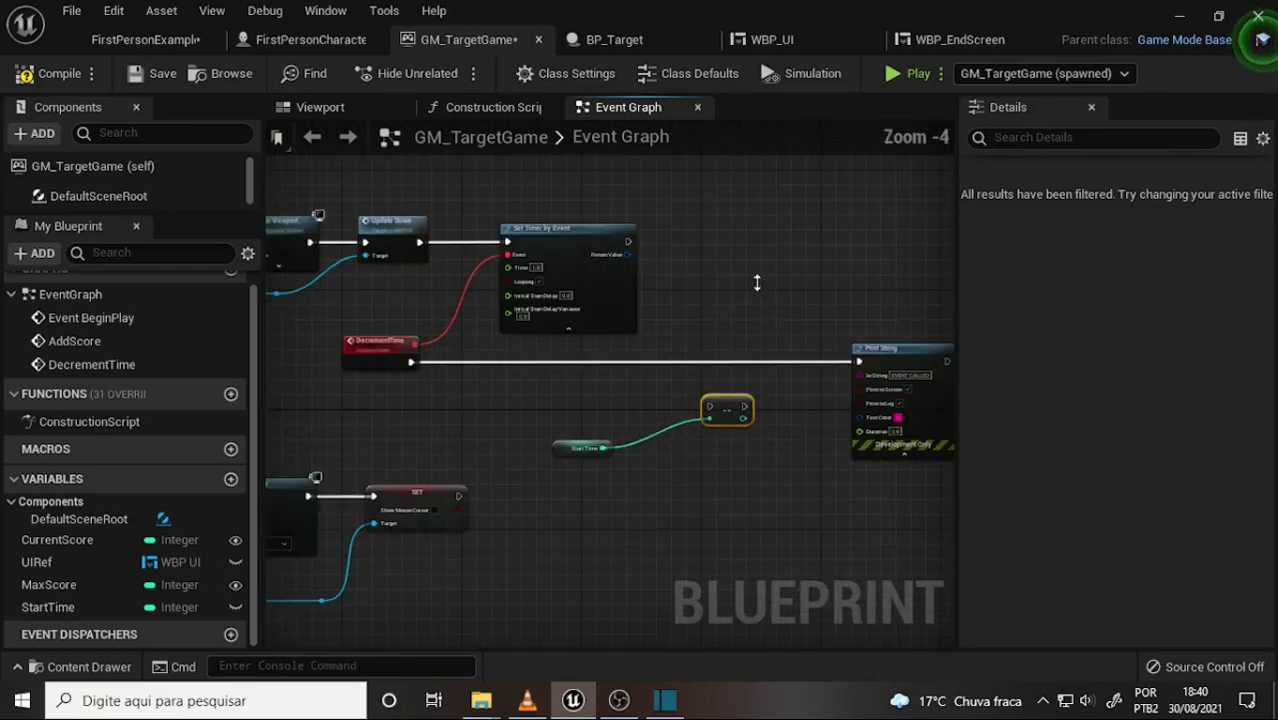
pyautogui.scroll(-3, 757, 281)
pyautogui.scroll(5, 756, 280)
pyautogui.scroll(-3, 750, 279)
pyautogui.moveTo(737, 276); pyautogui.dragTo(805, 312)
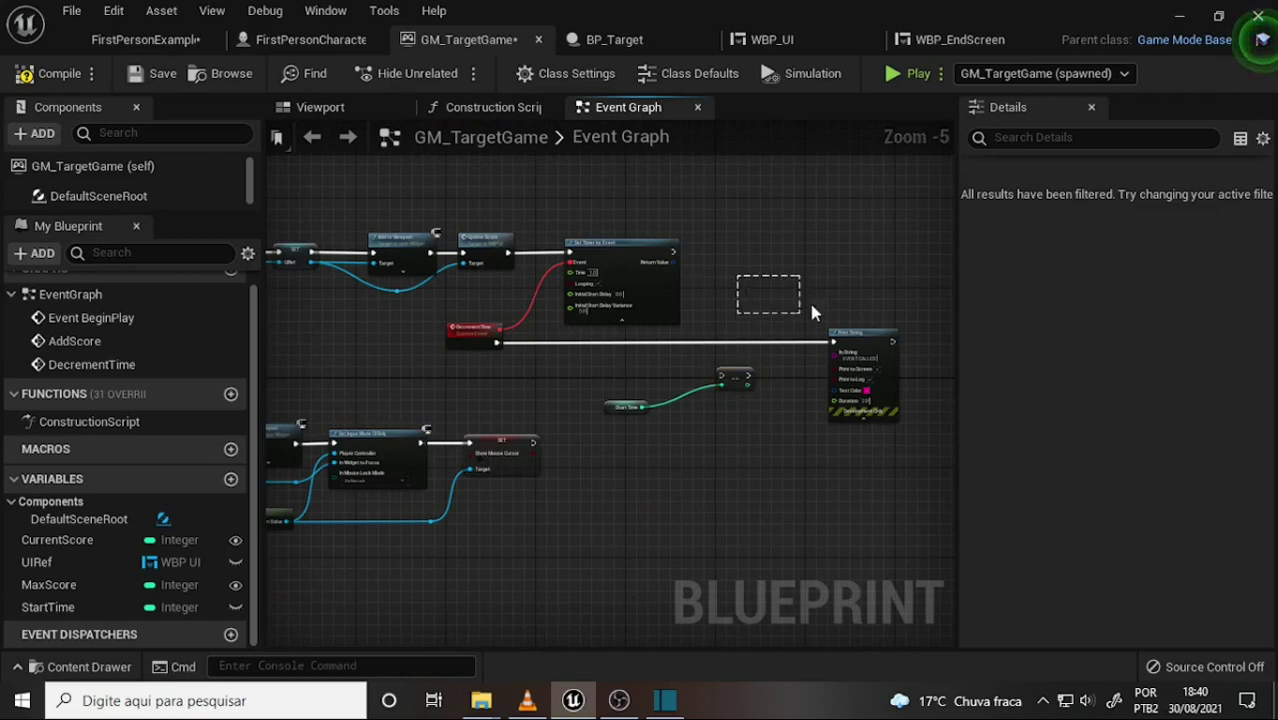
pyautogui.moveTo(786, 252); pyautogui.dragTo(691, 240, button='right')
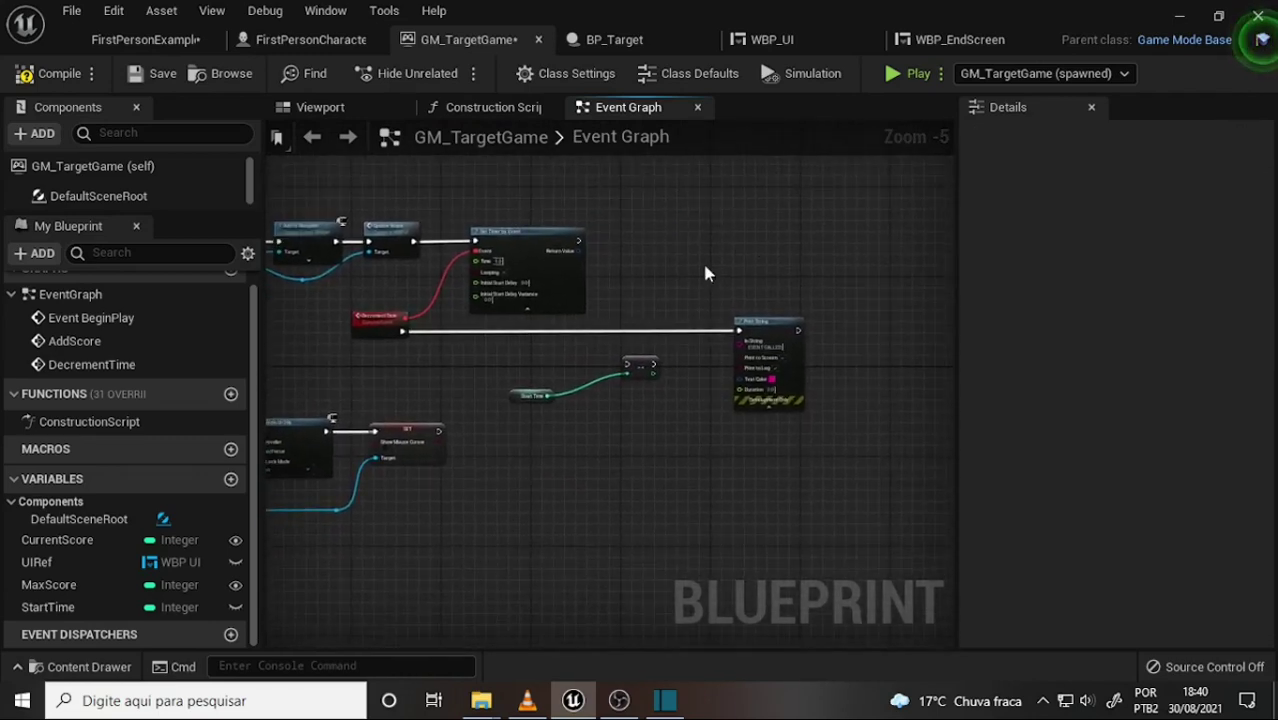
pyautogui.scroll(2, 657, 270)
pyautogui.scroll(-1, 656, 272)
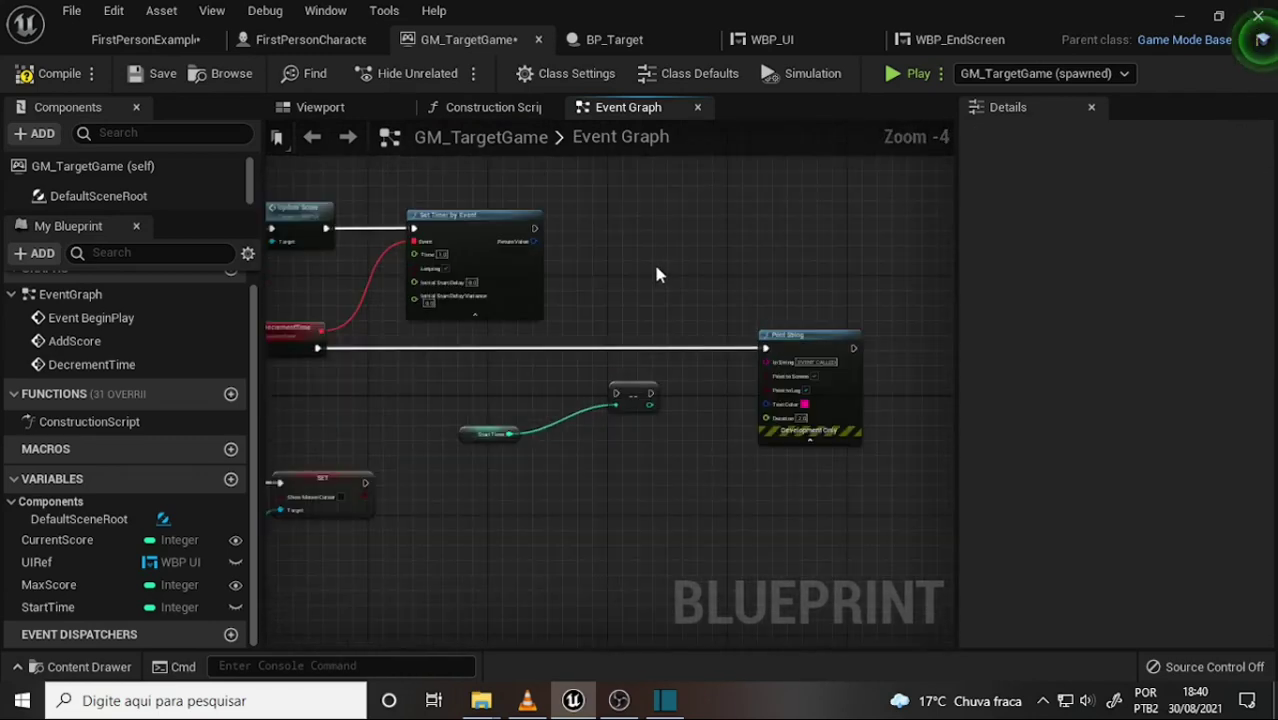
pyautogui.click(528, 702)
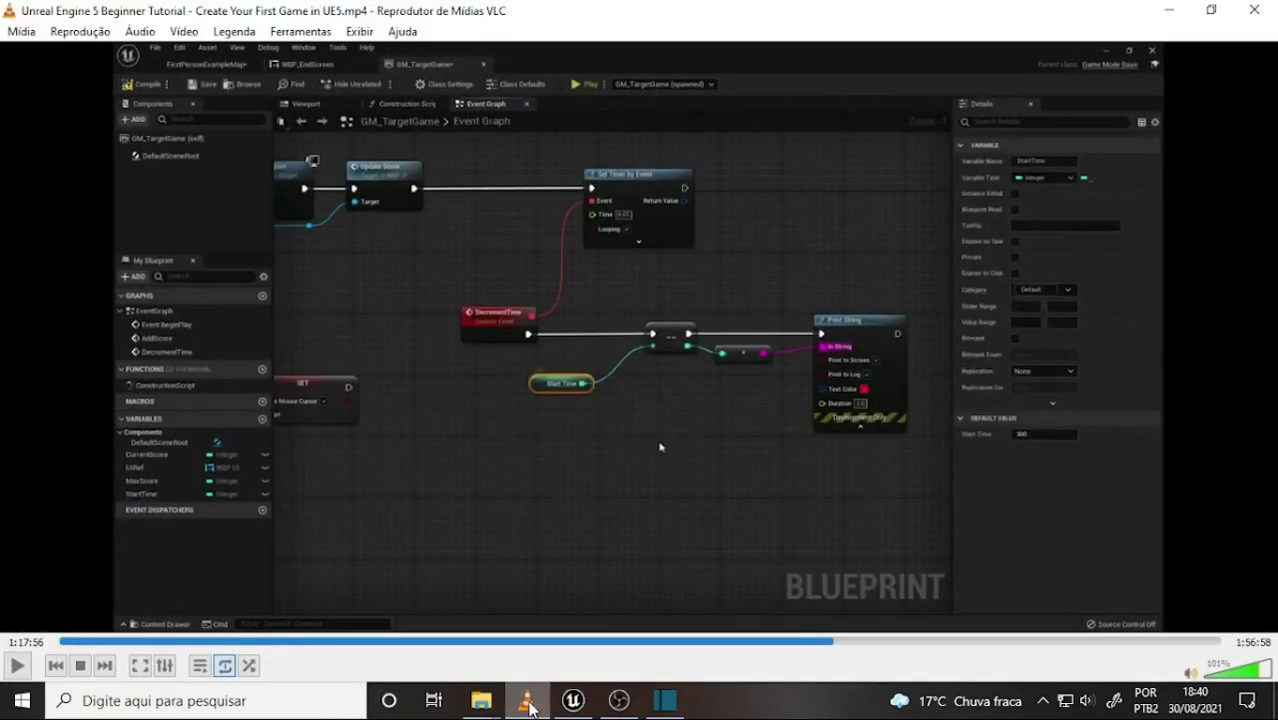
pyautogui.click(528, 704)
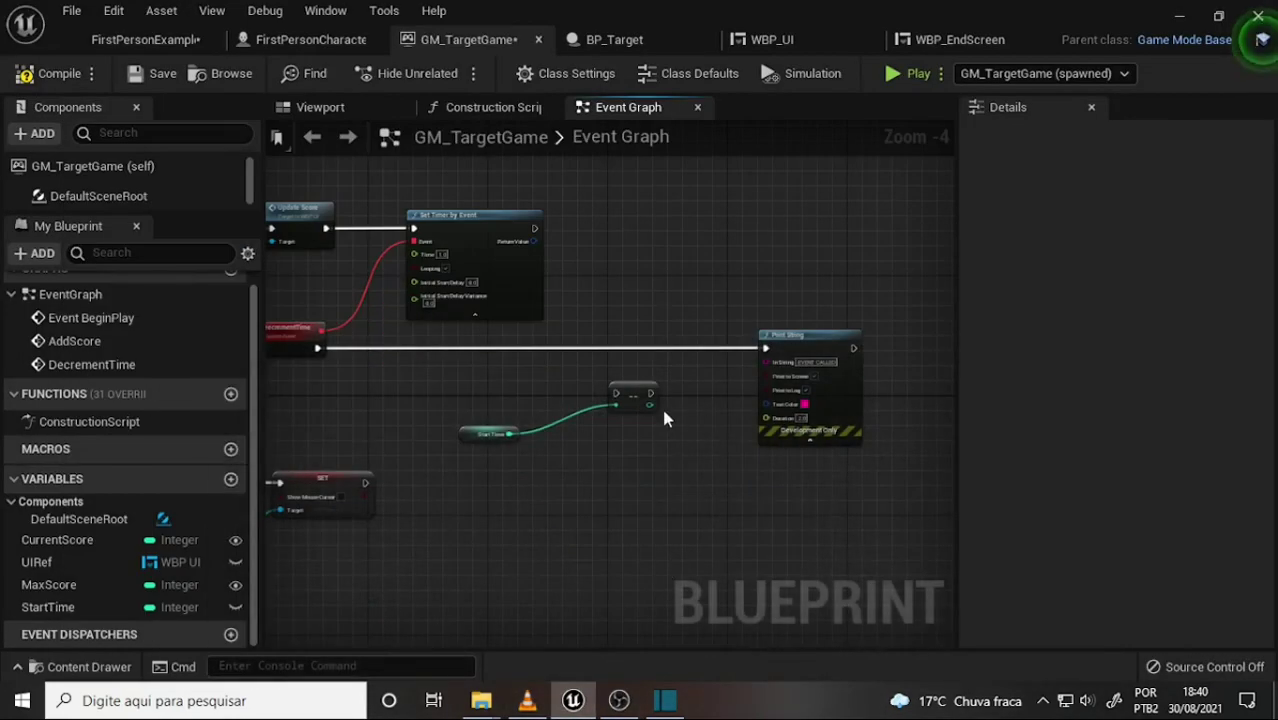
# - Wire the subtract output into Print String's In String via a Convert Integer to String node, aligned neatly
pyautogui.moveTo(651, 409); pyautogui.dragTo(766, 370)
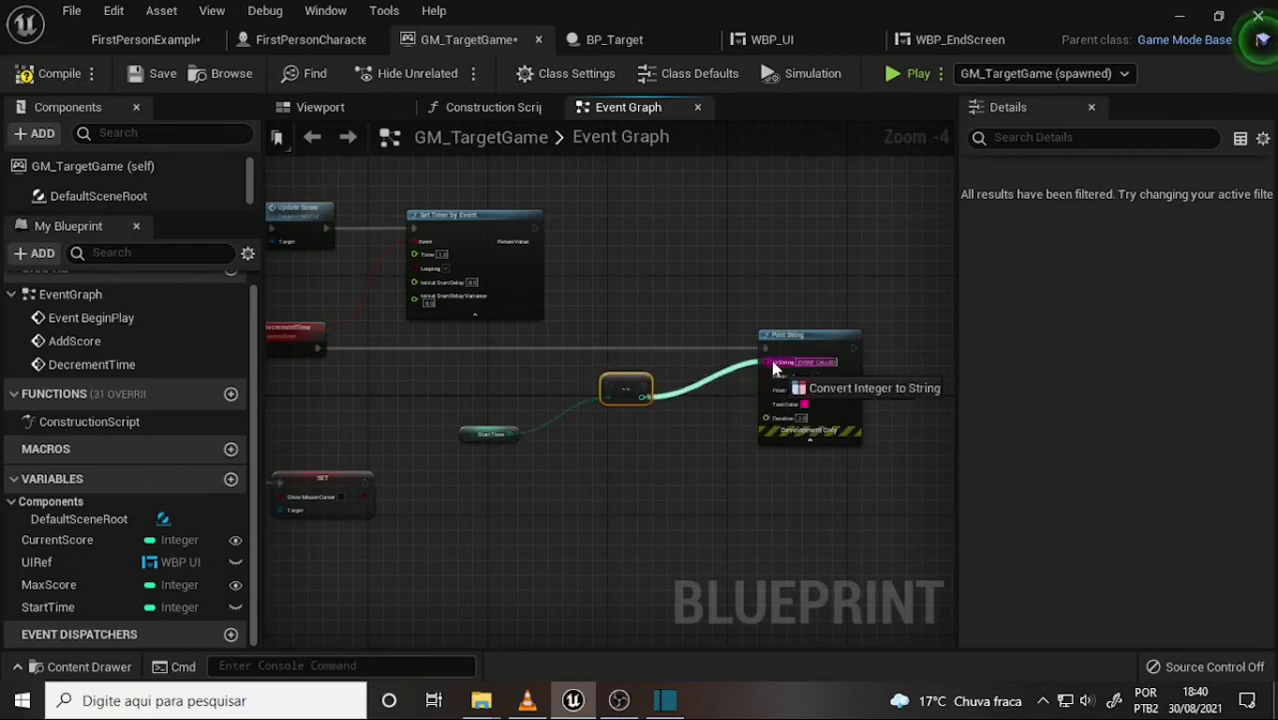
pyautogui.scroll(4, 649, 234)
pyautogui.scroll(-1, 655, 236)
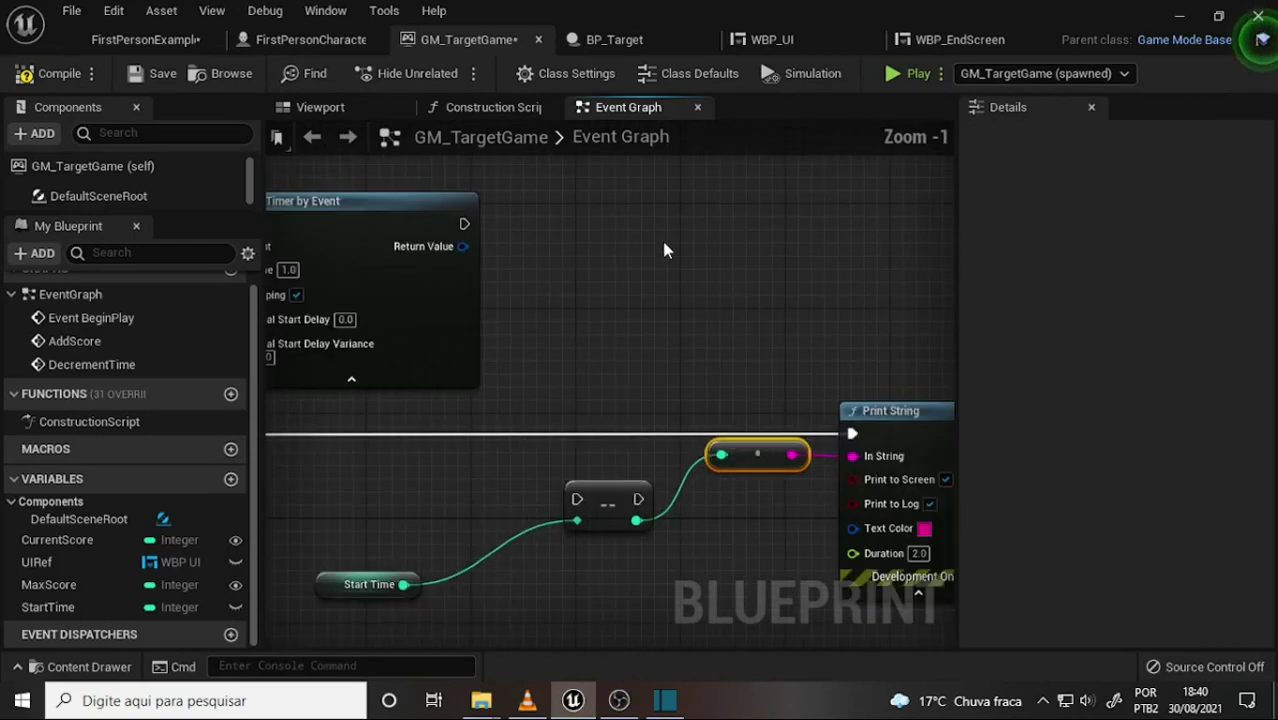
pyautogui.scroll(-1, 668, 250)
pyautogui.moveTo(672, 263); pyautogui.dragTo(664, 169, button='right')
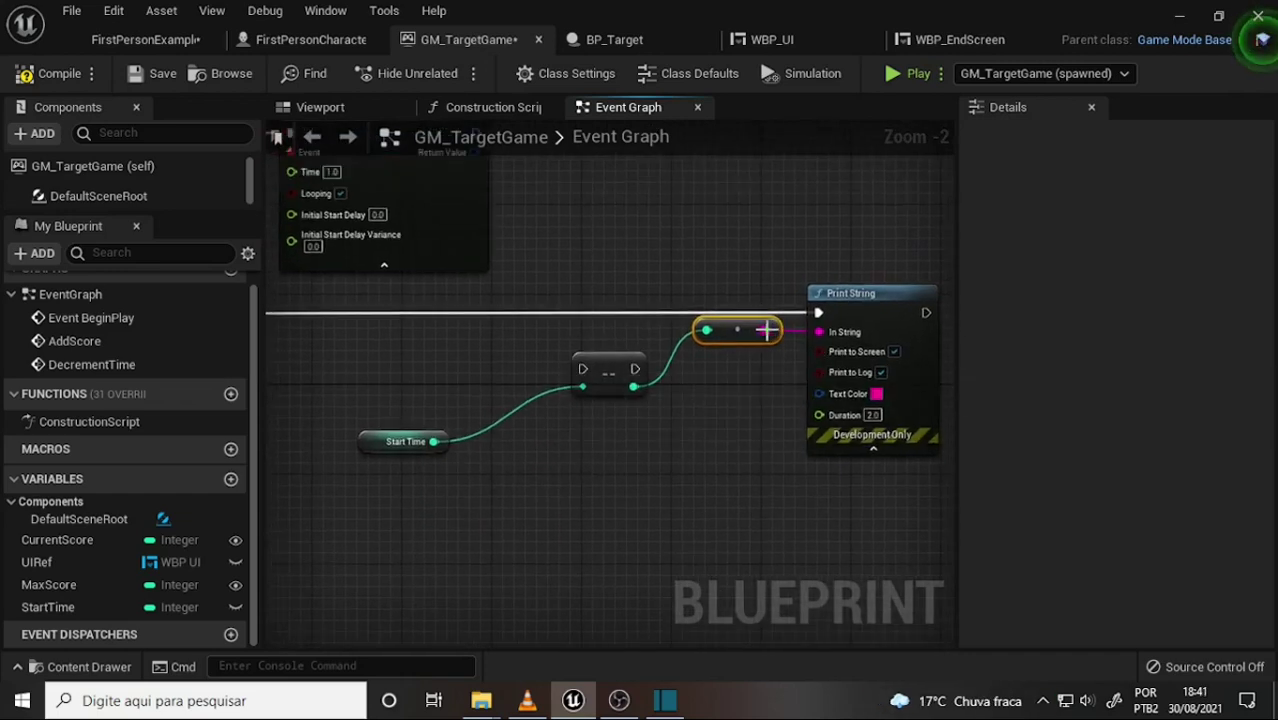
pyautogui.moveTo(755, 328); pyautogui.dragTo(733, 370)
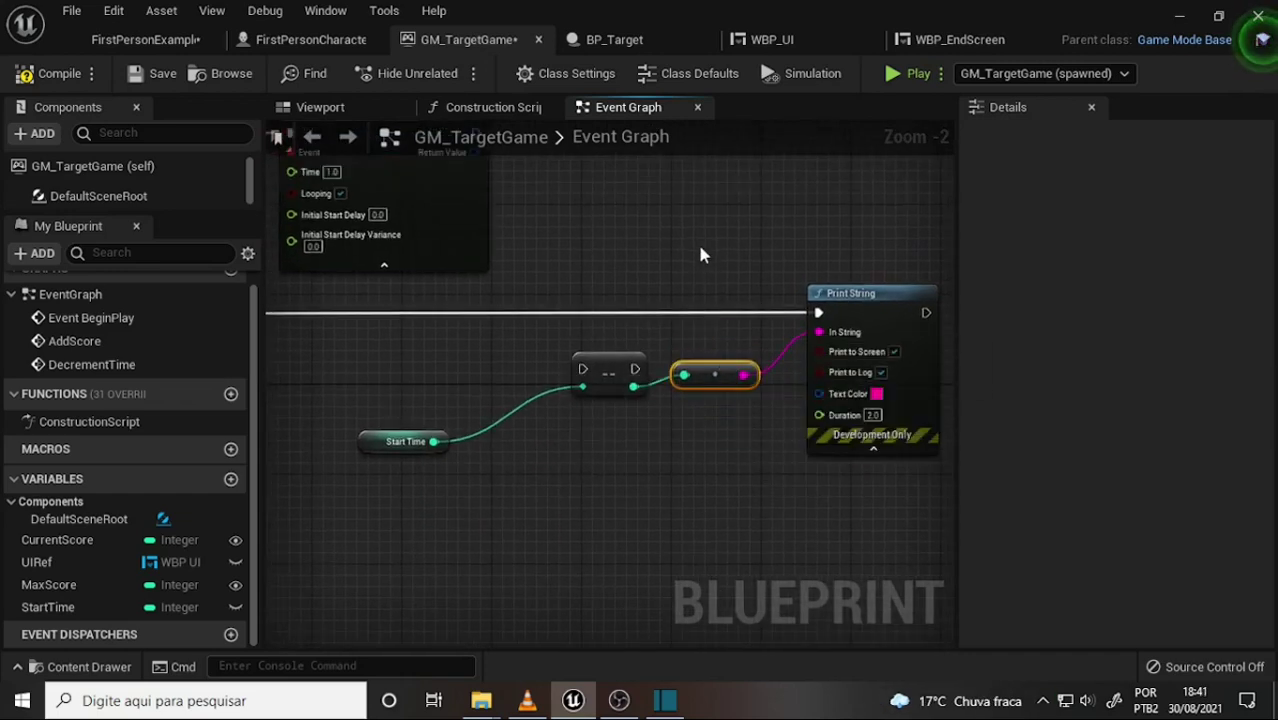
pyautogui.scroll(-2, 683, 243)
pyautogui.scroll(1, 683, 243)
pyautogui.scroll(-1, 681, 236)
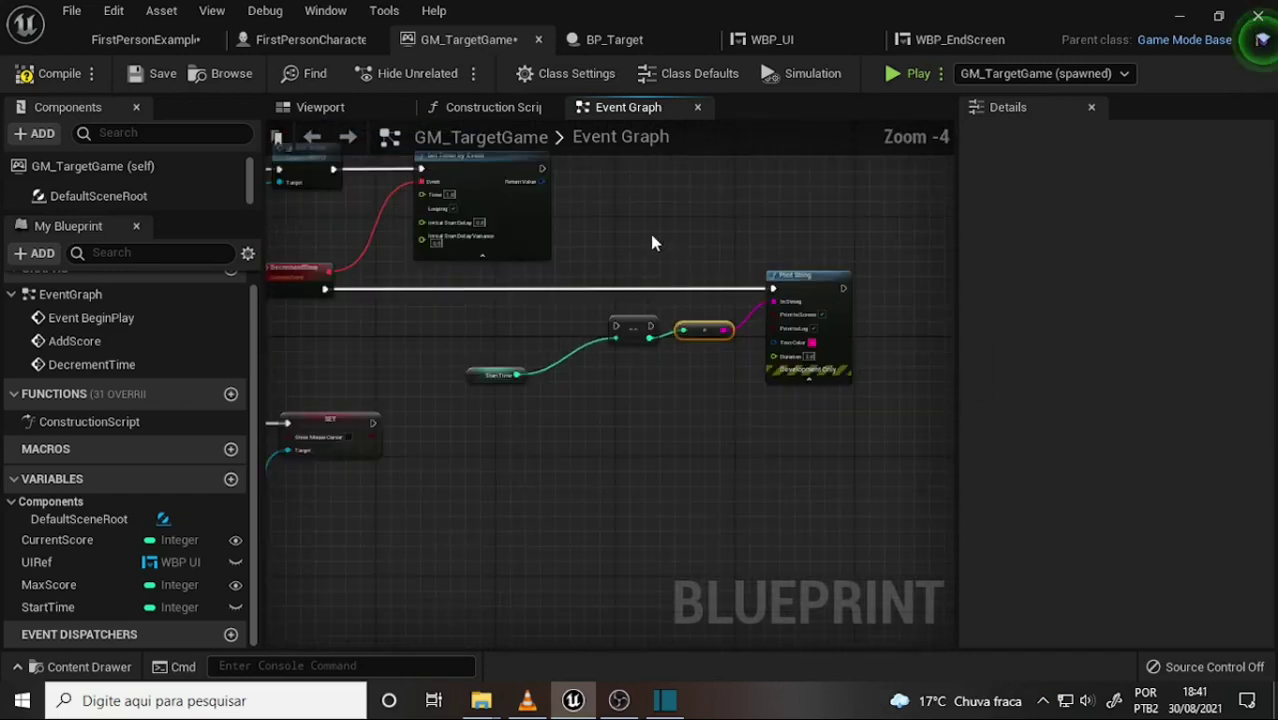
pyautogui.moveTo(650, 234)
pyautogui.mouseDown(button='right')
pyautogui.moveTo(762, 261)
pyautogui.moveTo(707, 248)
pyautogui.mouseUp(button='right')
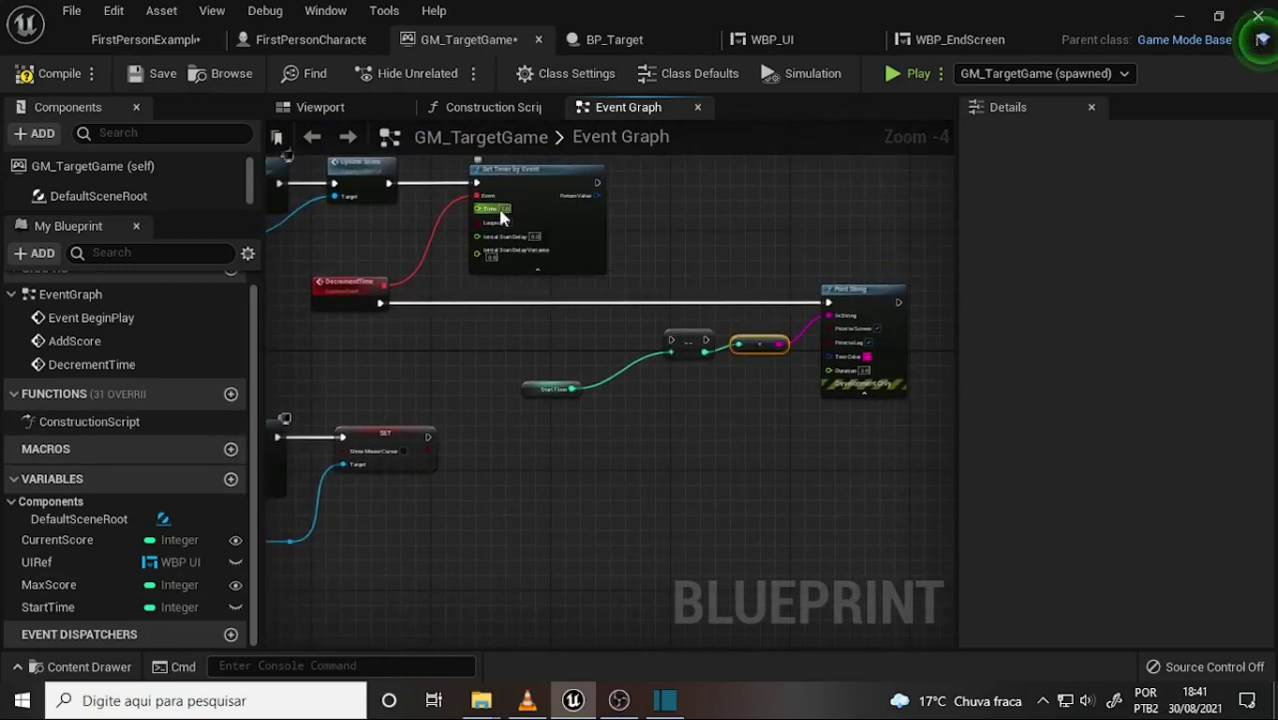
# - Set StartTime's default value to 300 in the Details panel and launch a test play
pyautogui.moveTo(503, 211)
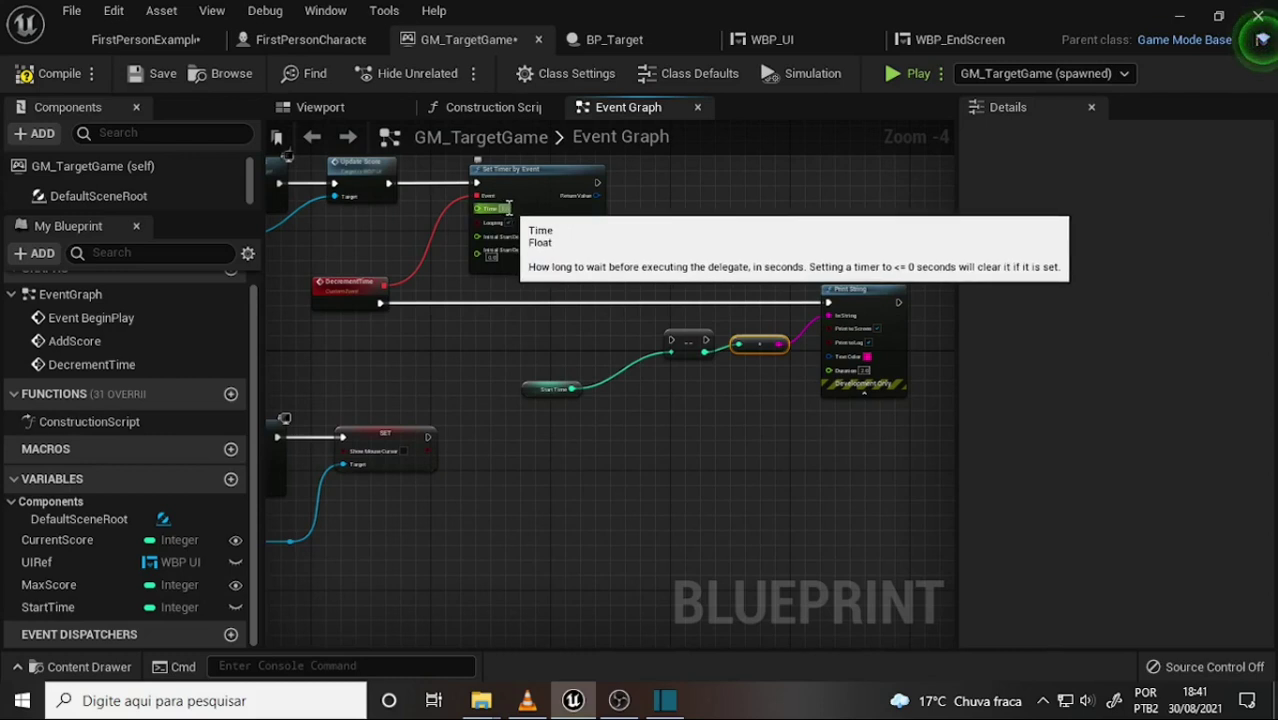
pyautogui.click(505, 208)
pyautogui.press('BackSpace')
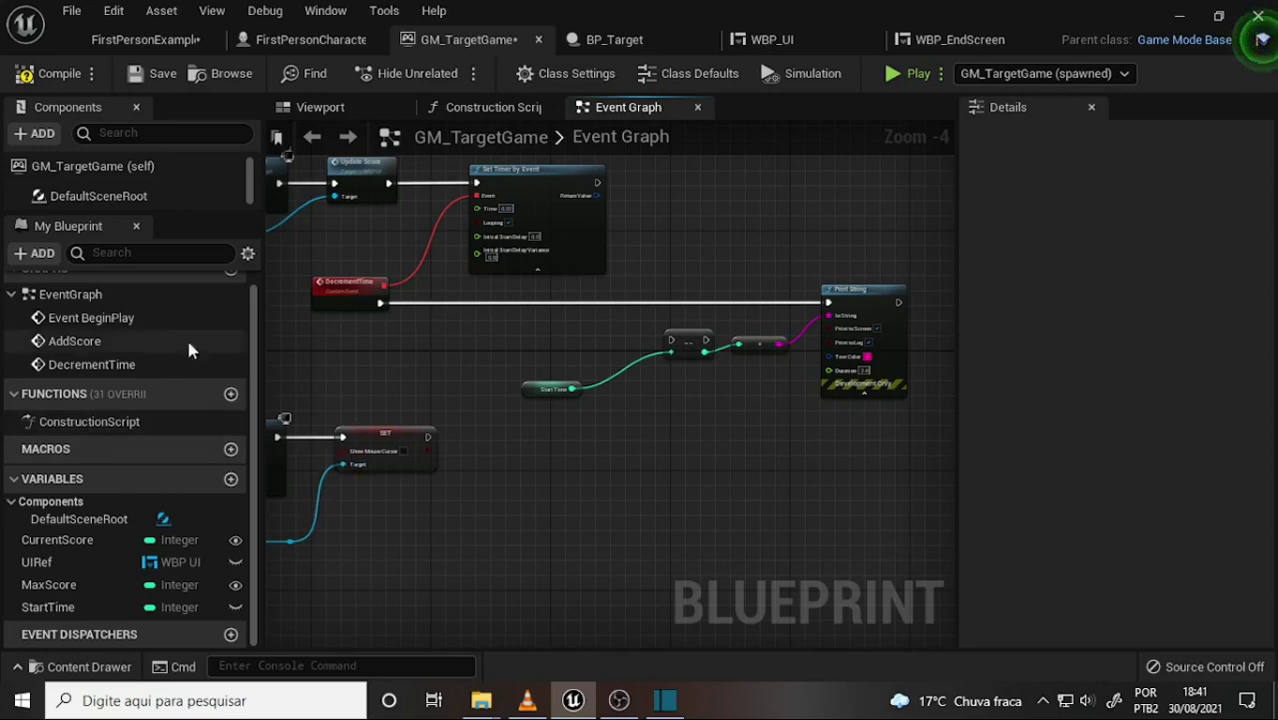
pyautogui.click(104, 366)
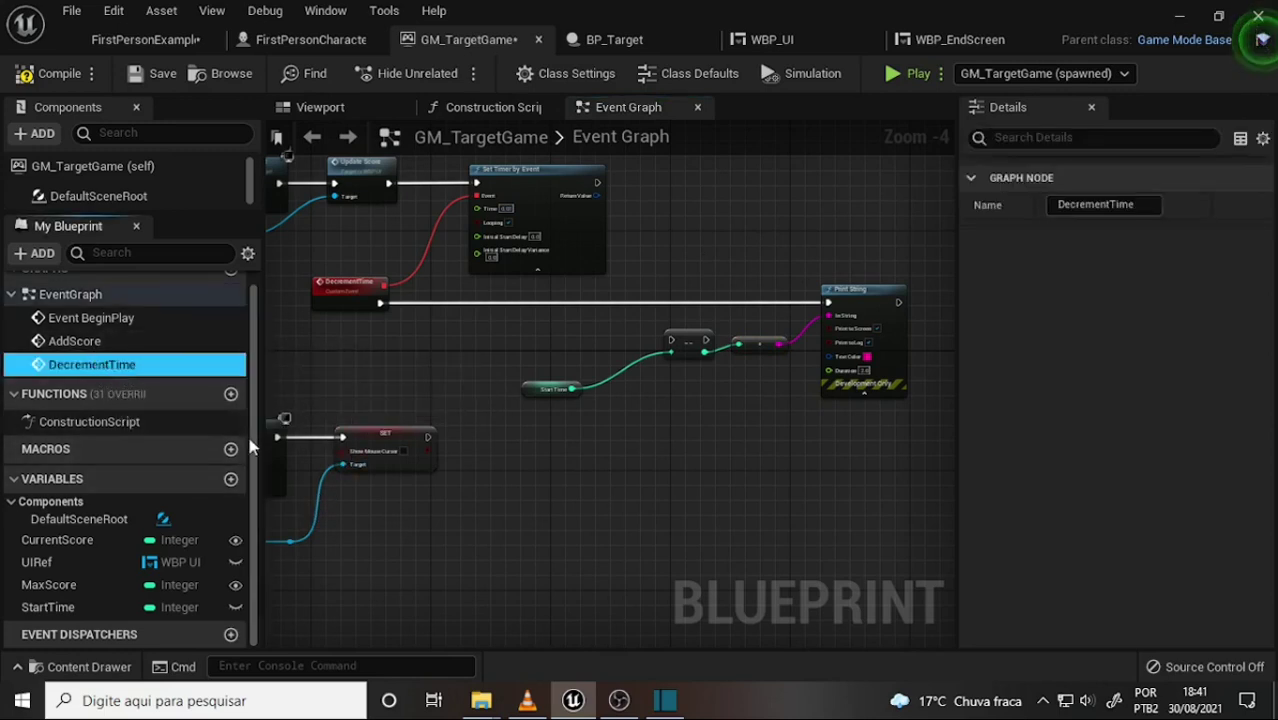
pyautogui.click(55, 606)
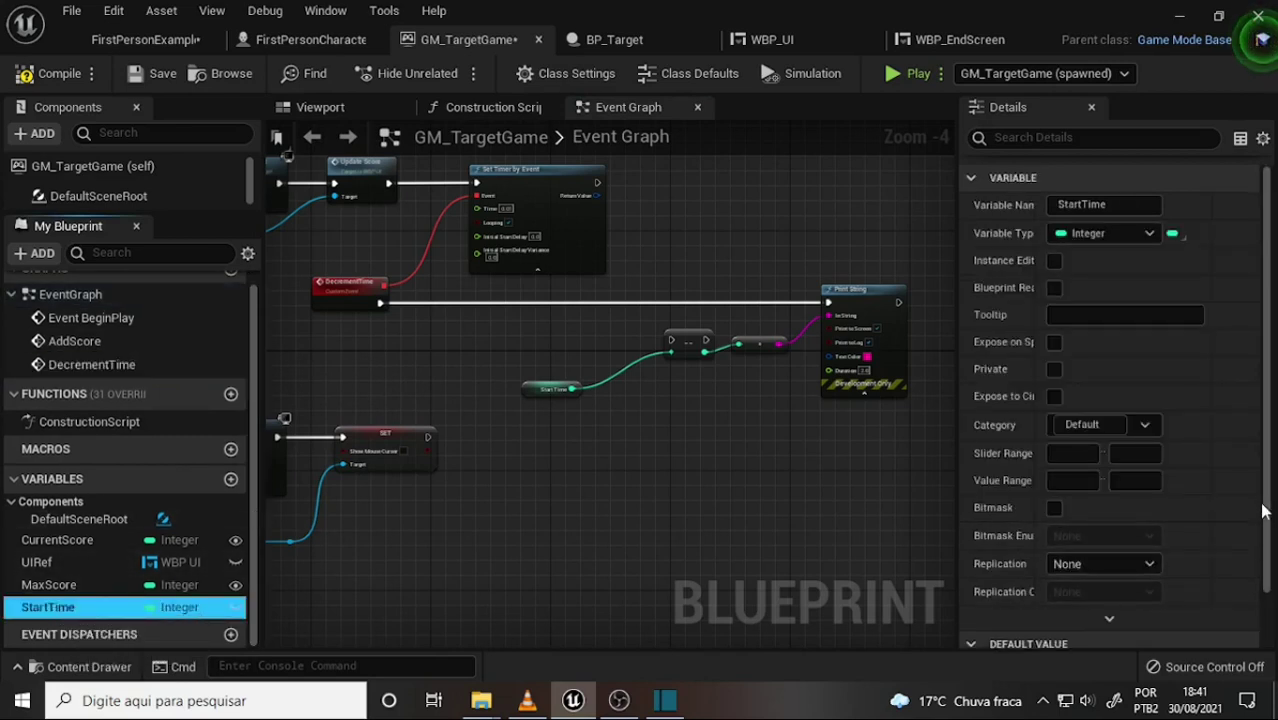
pyautogui.scroll(-2, 1200, 500)
pyautogui.click(1062, 628)
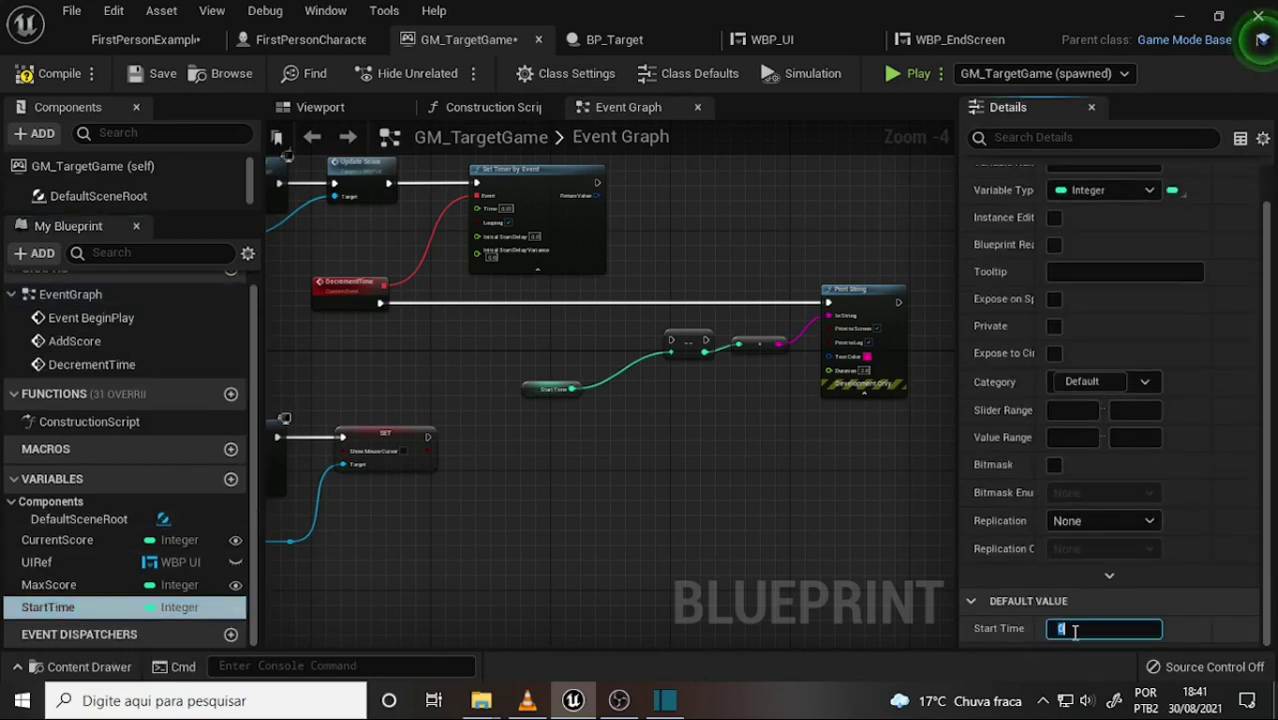
pyautogui.write('300')
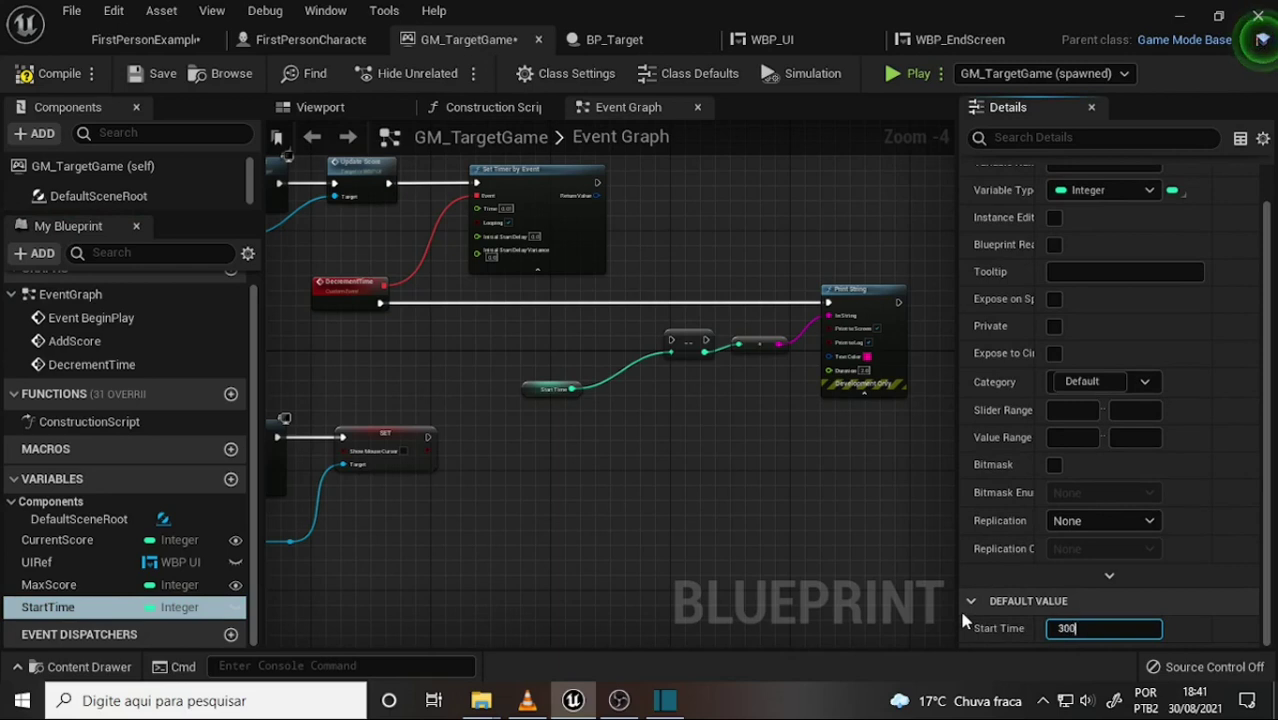
pyautogui.click(797, 513)
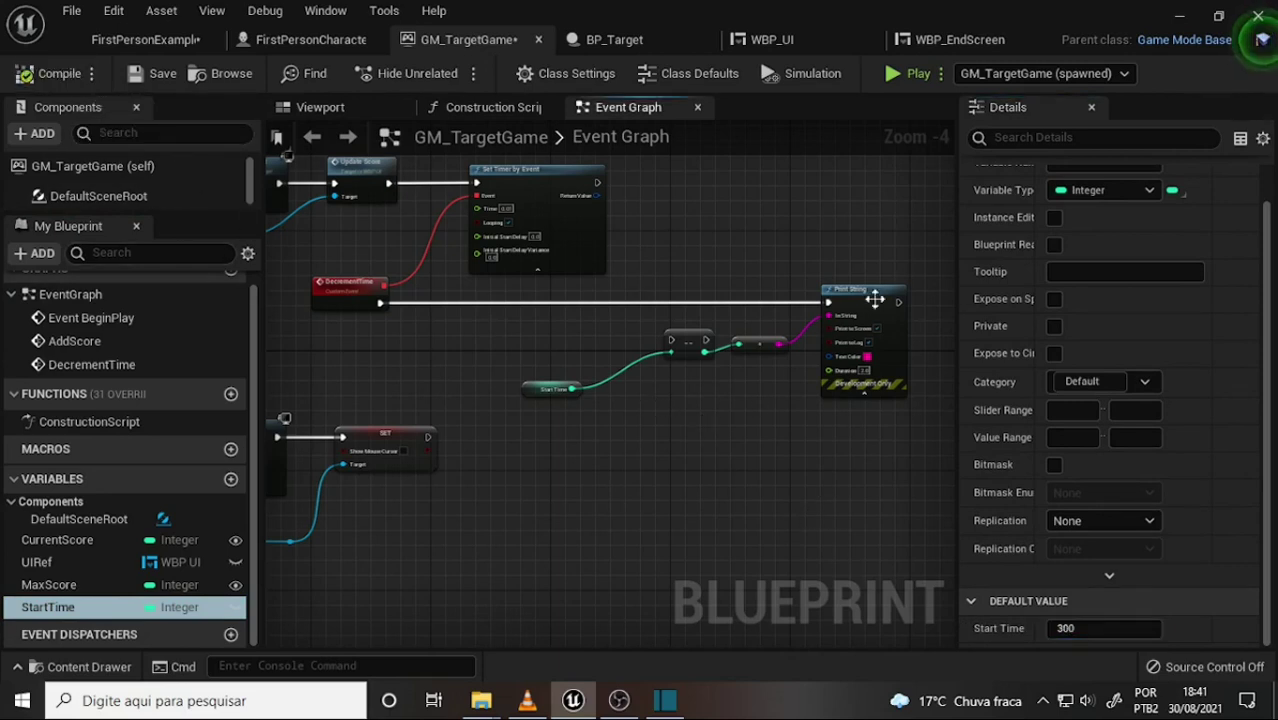
pyautogui.click(900, 74)
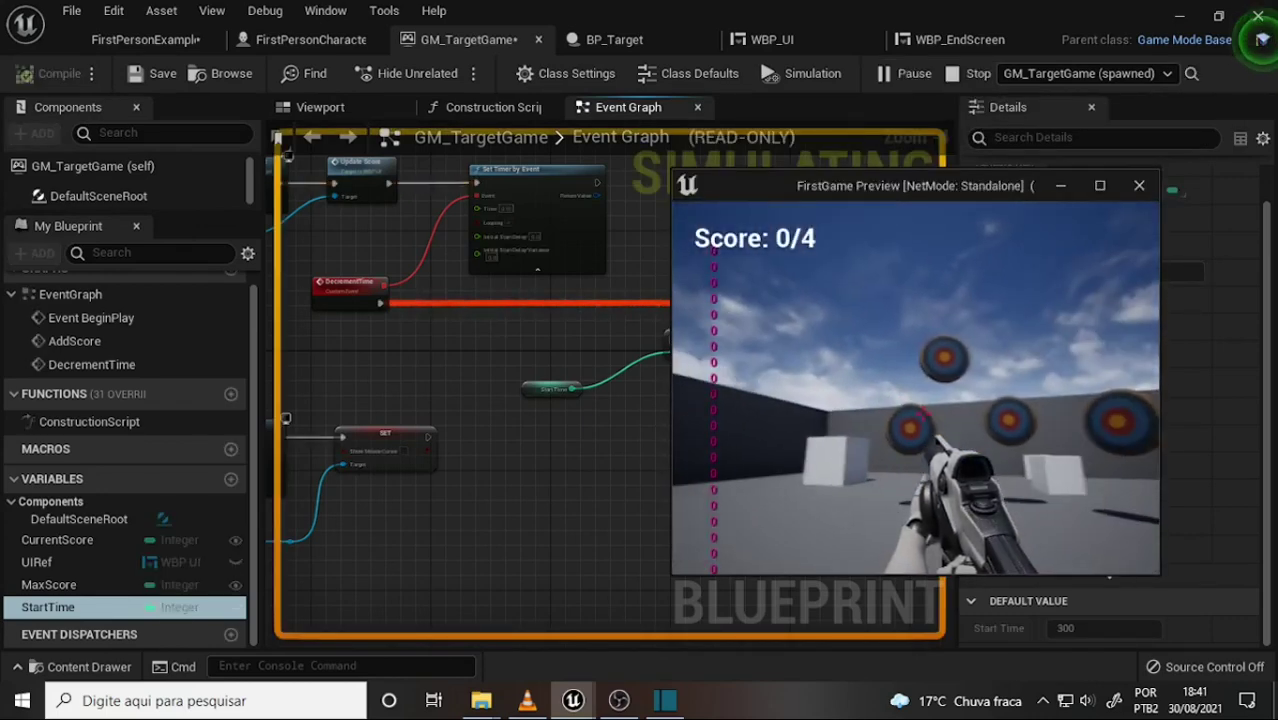
# - Shoot all four targets to reach Score 4/4 and You Win!!!, then stop playing with Esc
pyautogui.click(922, 414)
pyautogui.click(922, 414)
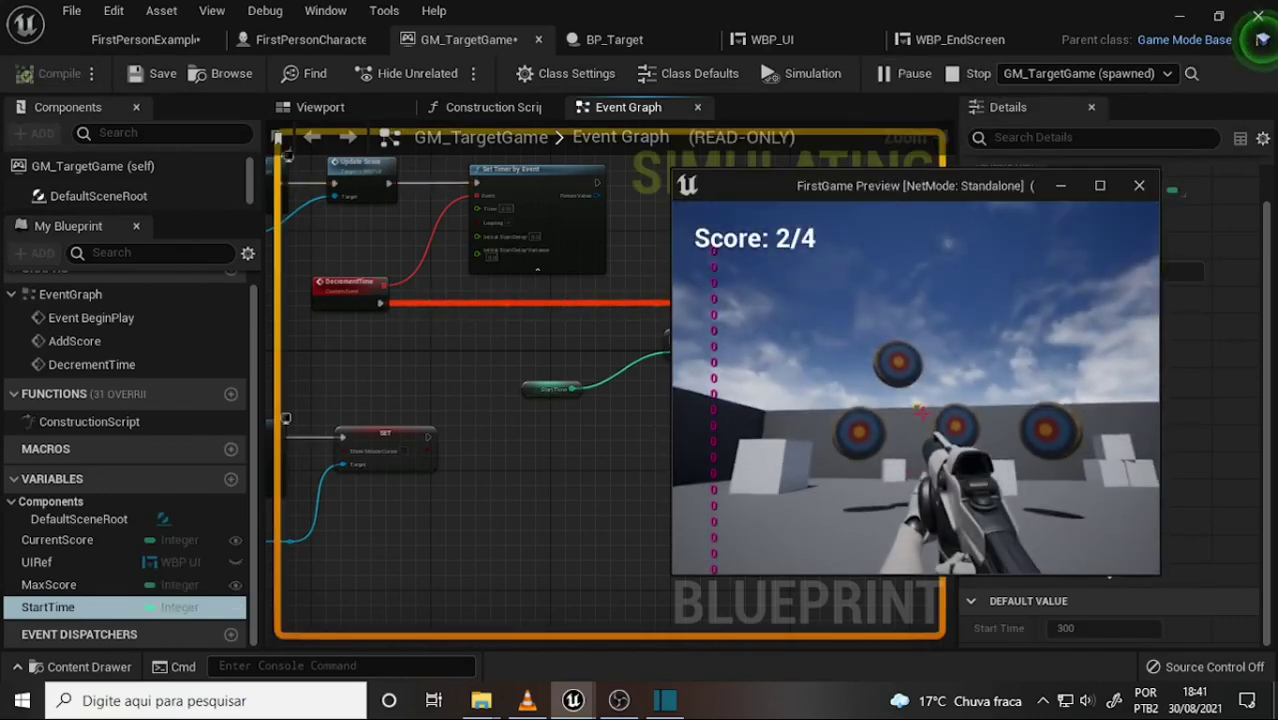
pyautogui.click(922, 414)
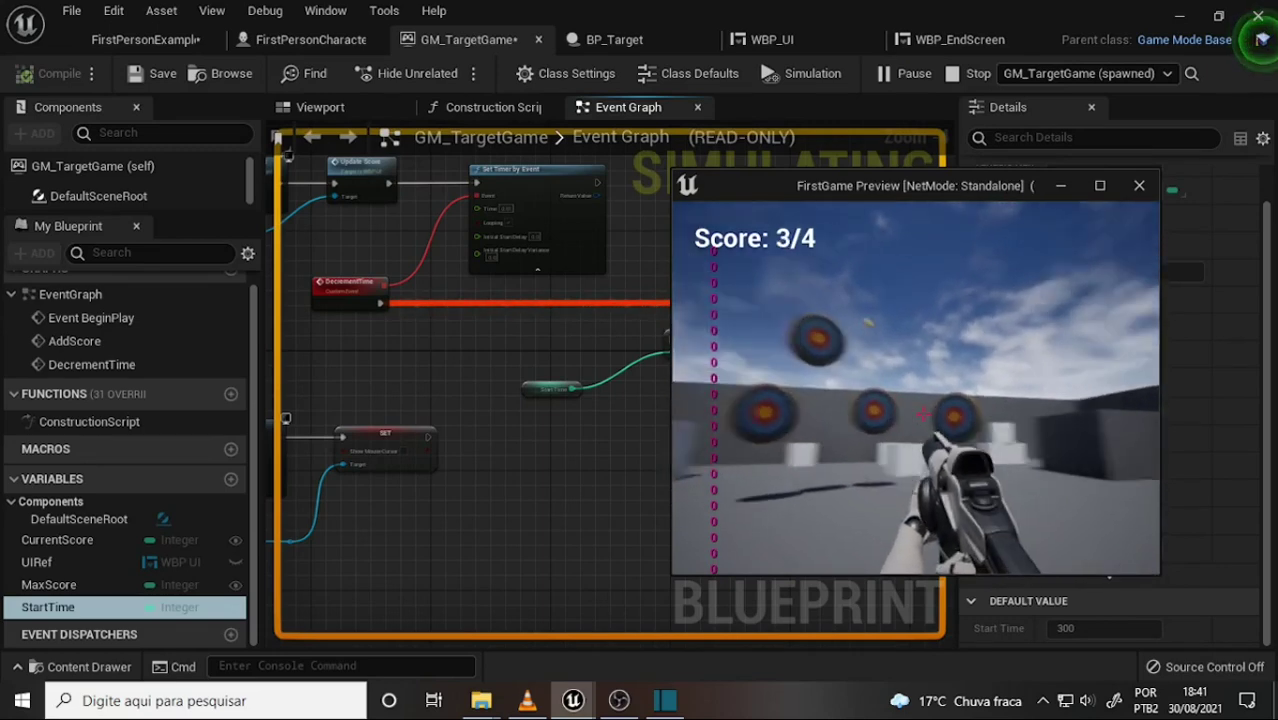
pyautogui.click(922, 414)
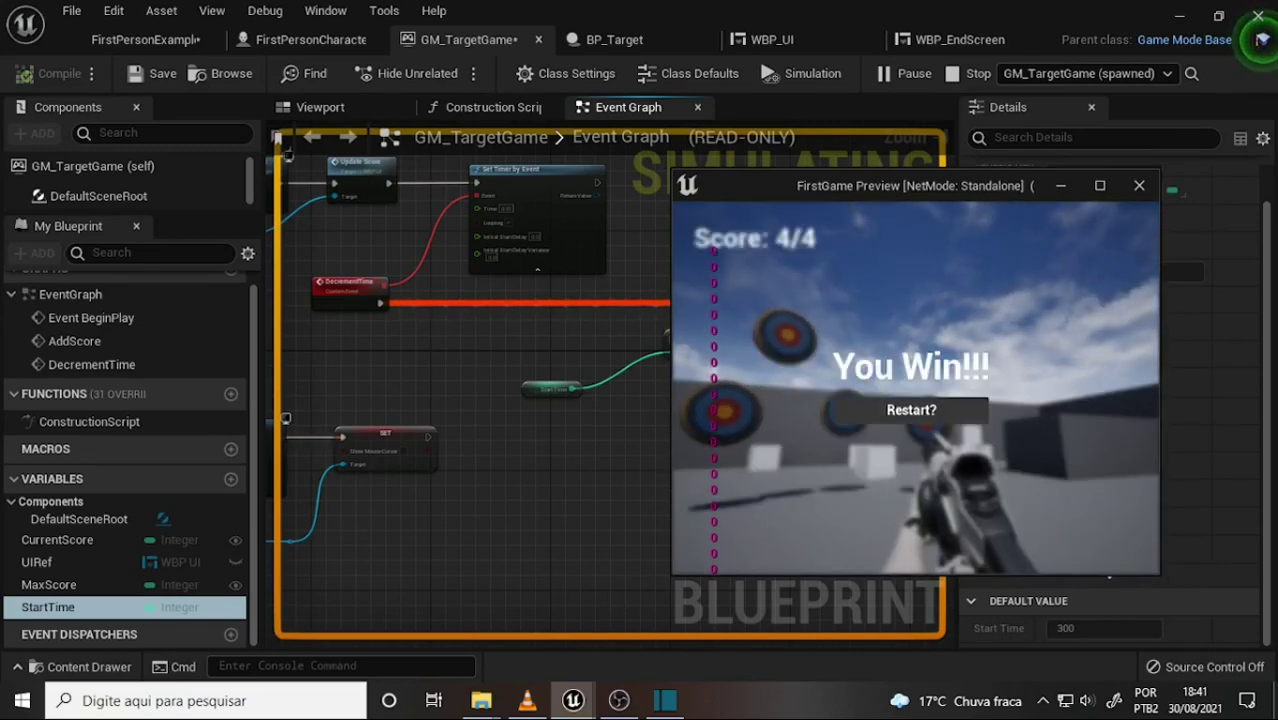
pyautogui.press('Escape')
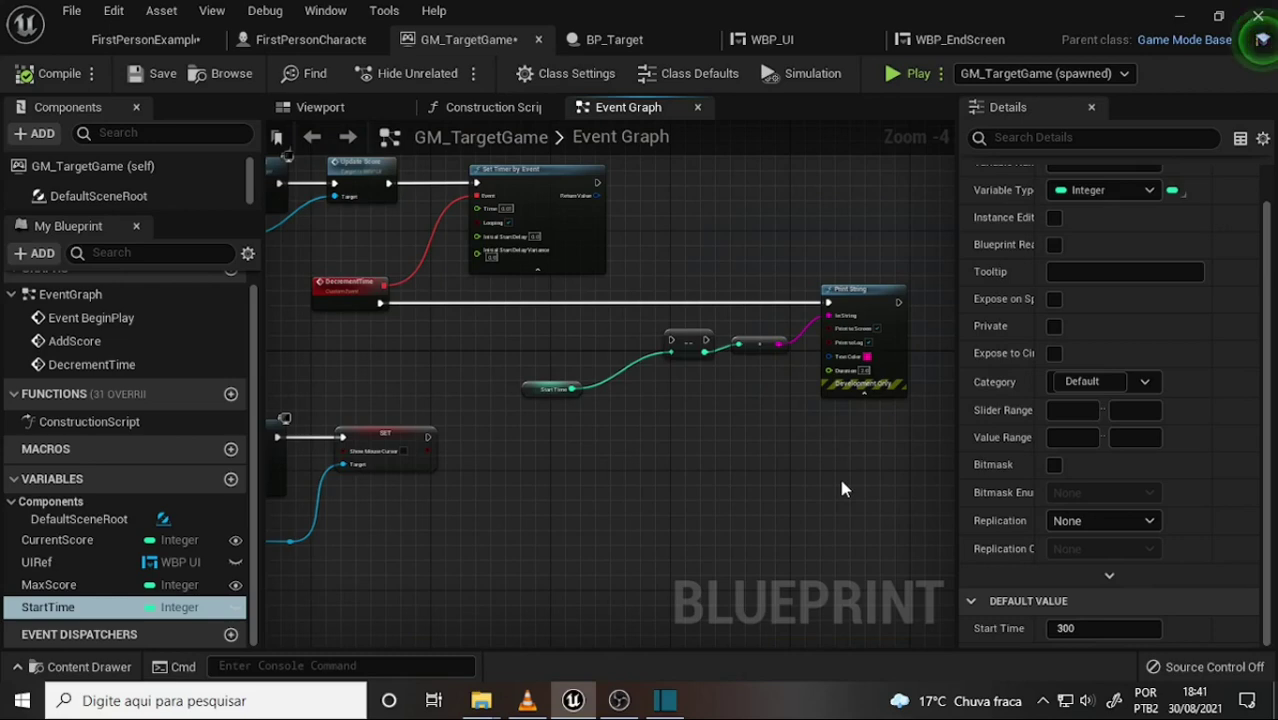
pyautogui.click(619, 704)
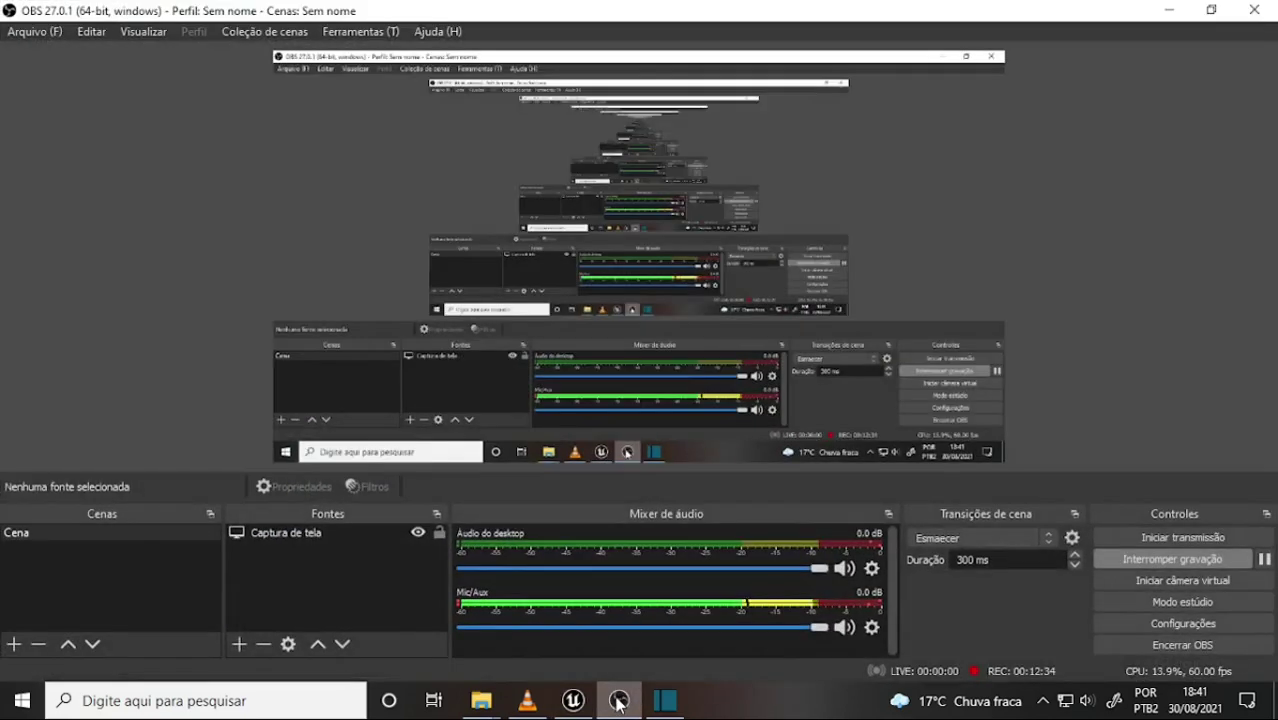
pyautogui.click(619, 704)
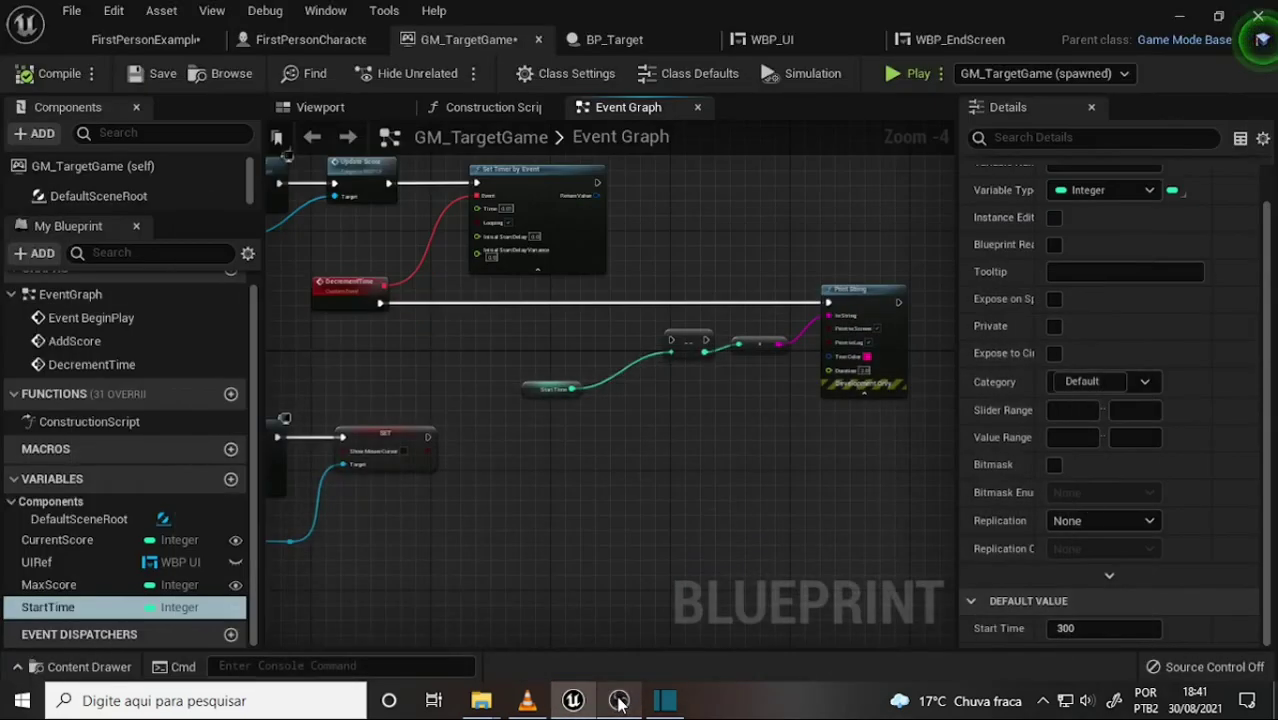